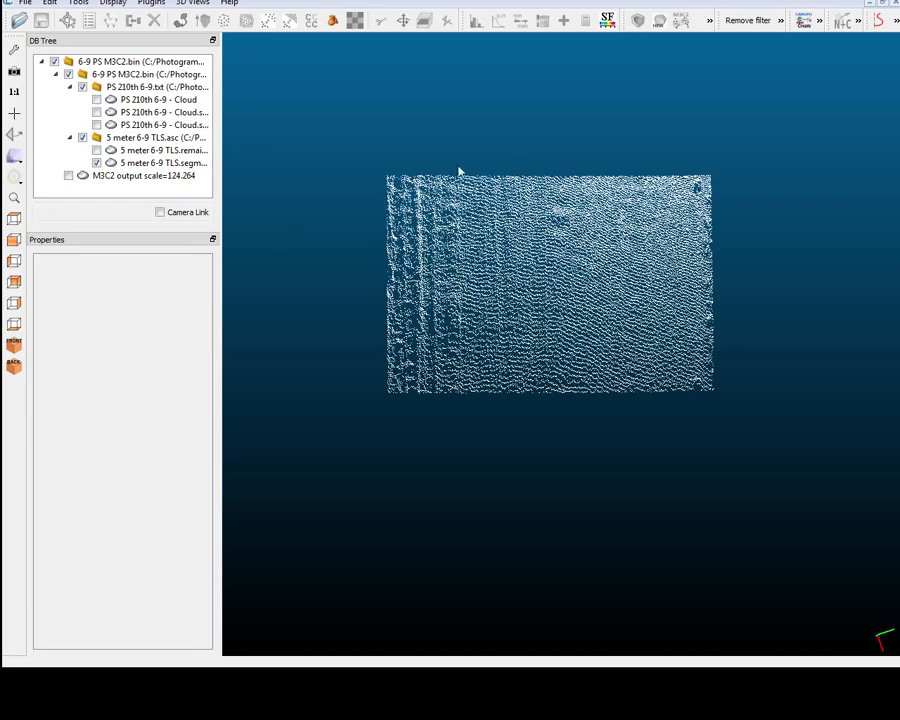
Show the registered PS 210th 6-9 cloud and hide the 5 meter 6-9 TLS.segmented cloud.
left_click_drag(459, 172, 578, 182)
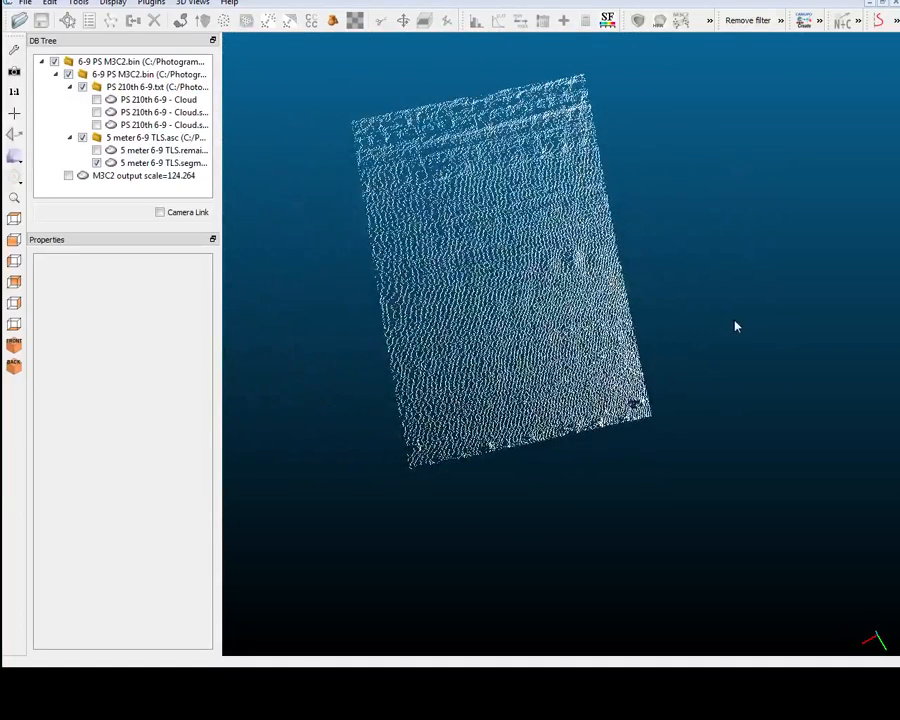
left_click_drag(735, 326, 285, 169)
scroll(735, 326, "up", 5)
scroll(284, 169, "down", 7)
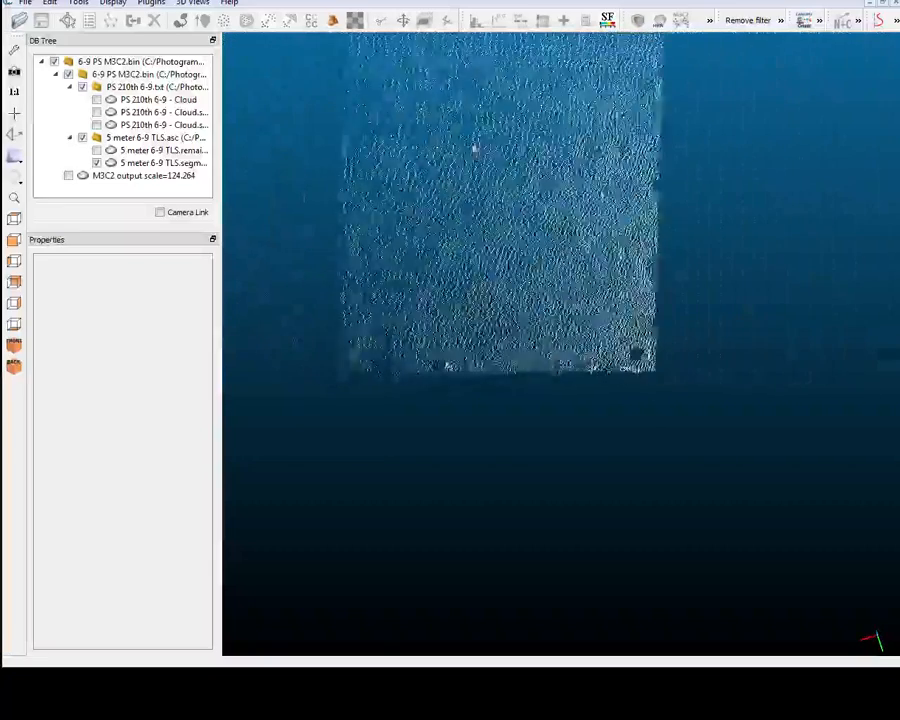
scroll(475, 150, "down", 5)
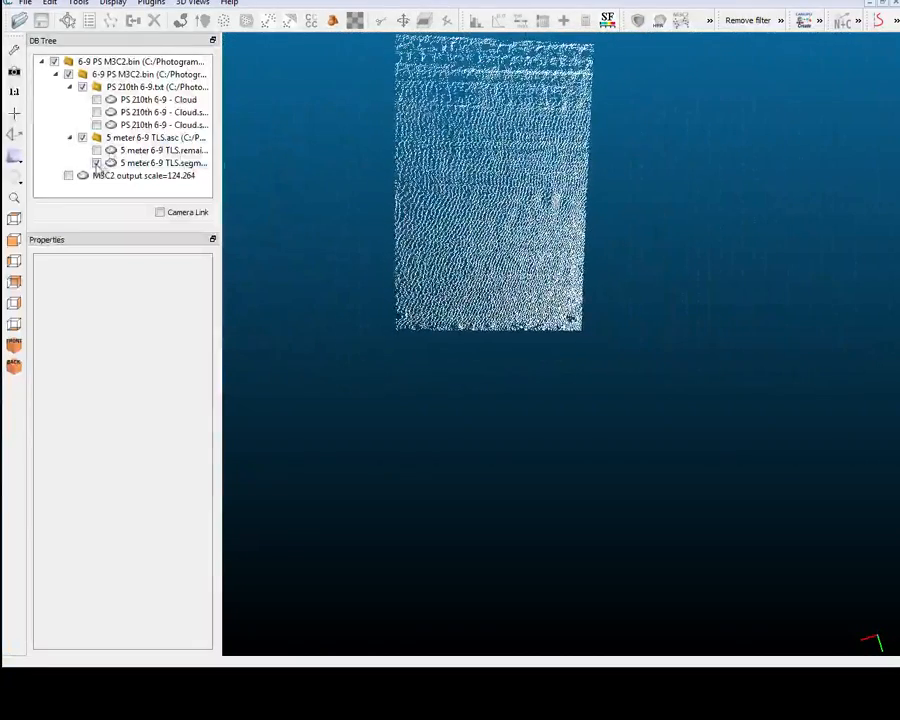
left_click(97, 126)
left_click(97, 163)
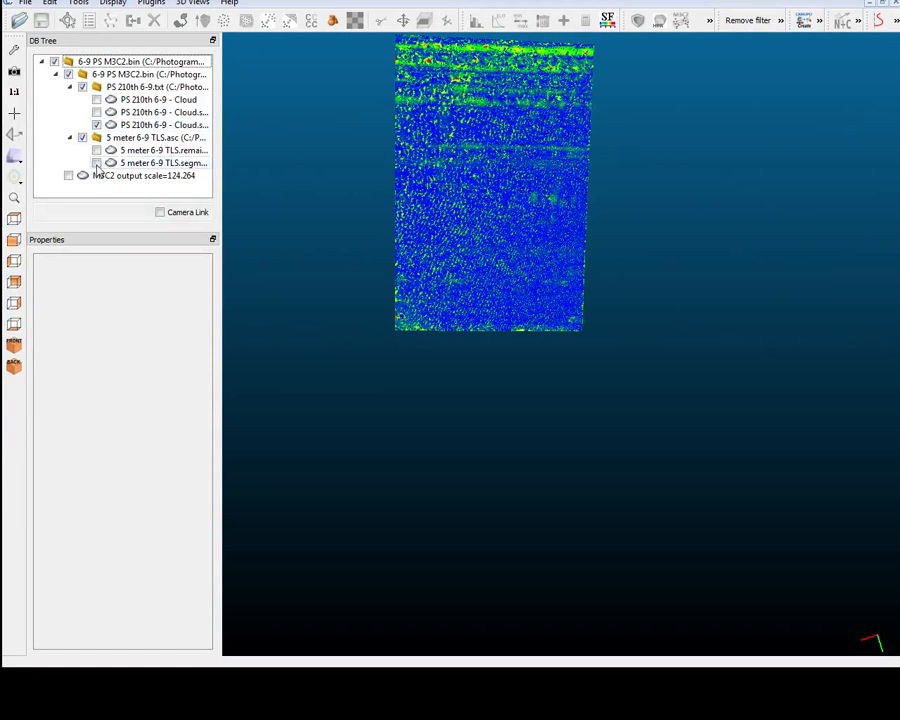
Display the registered PS 210th 6-9 cloud in RGB colours and inspect its surface from several angles.
left_click(150, 126)
left_click(188, 339)
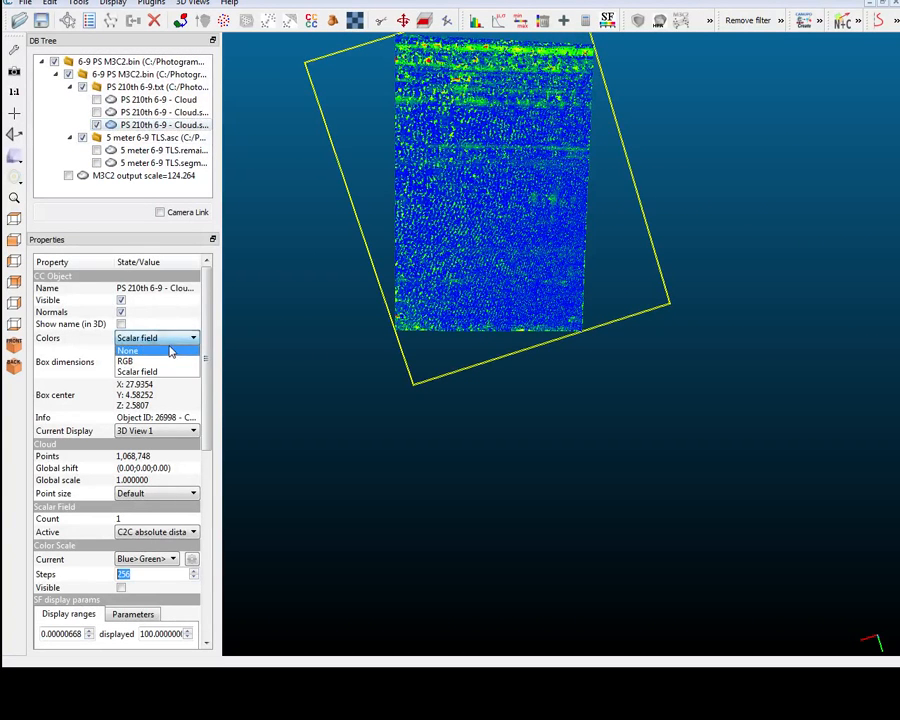
left_click(150, 359)
left_click_drag(490, 358, 490, 175)
scroll(491, 359, "up", 2)
scroll(490, 358, "up", 6)
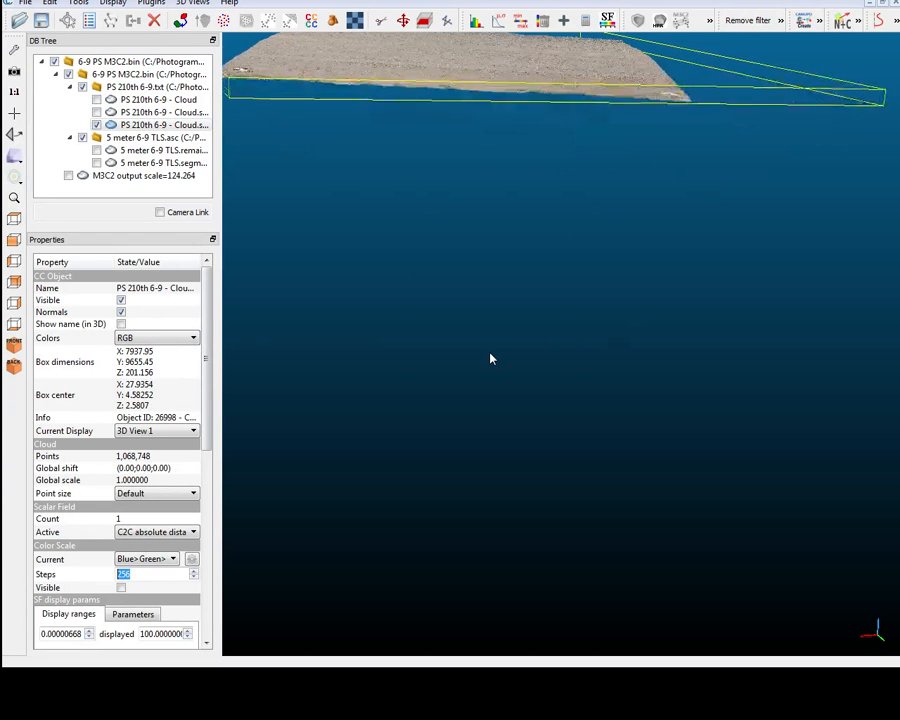
scroll(490, 358, "up", 5)
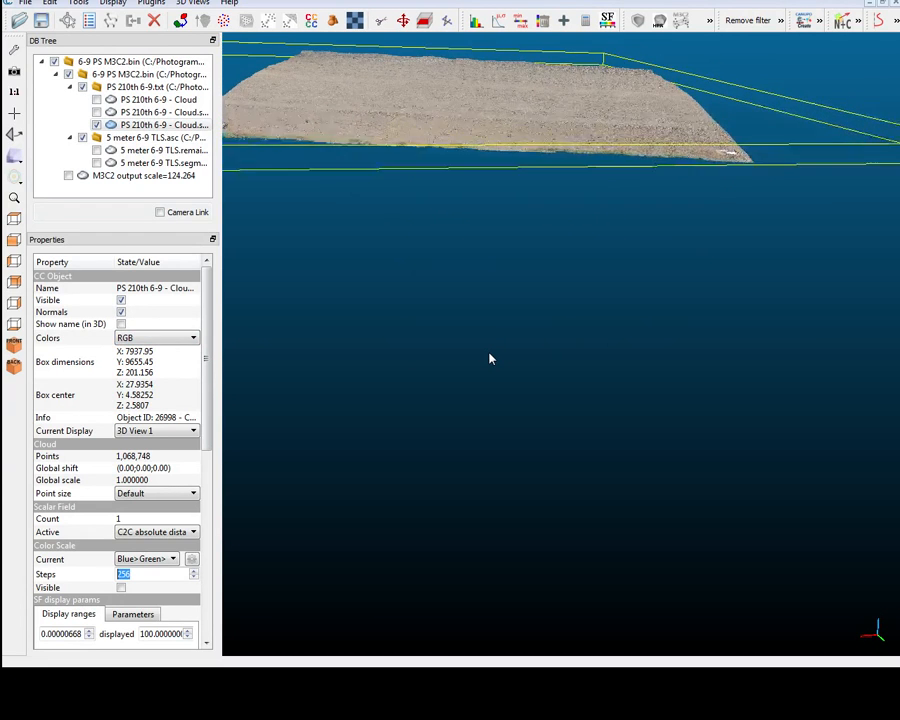
left_click_drag(490, 358, 490, 480)
scroll(490, 358, "down", 4)
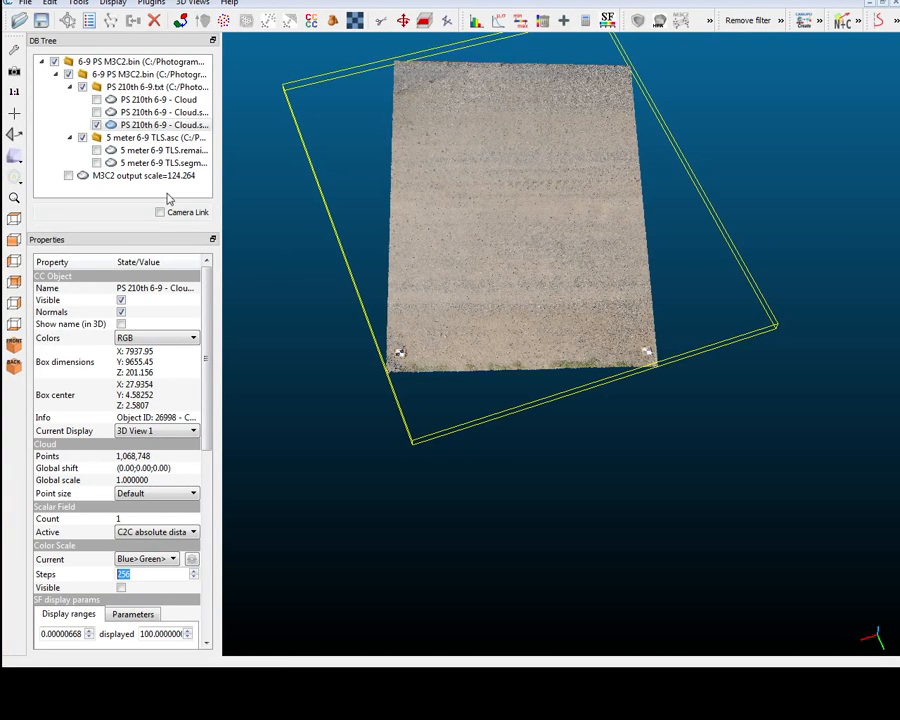
left_click(157, 163, "ctrl")
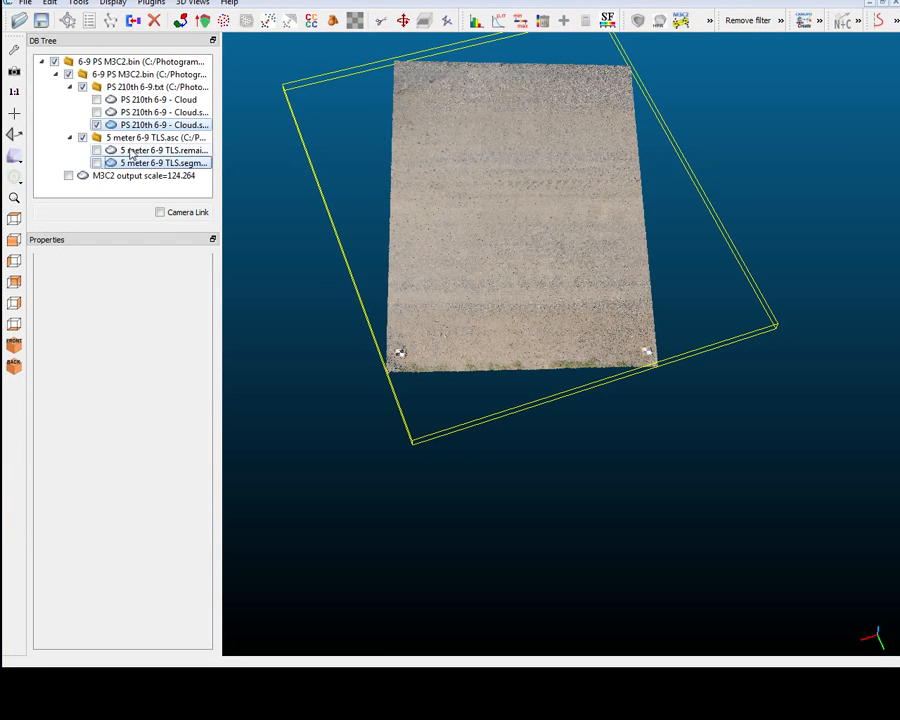
mouse_move(368, 50)
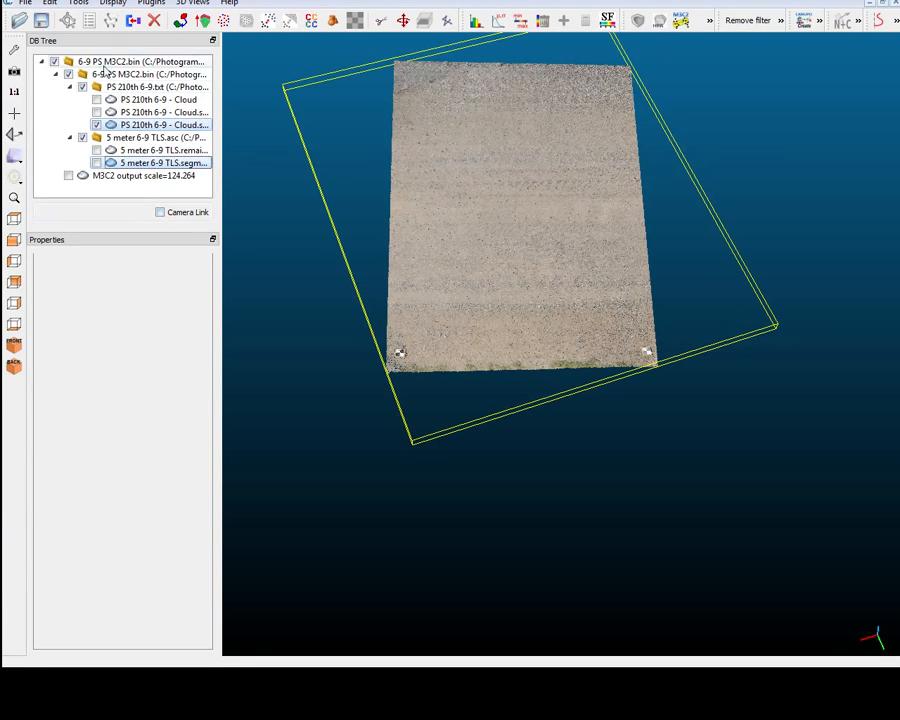
left_click(78, 4)
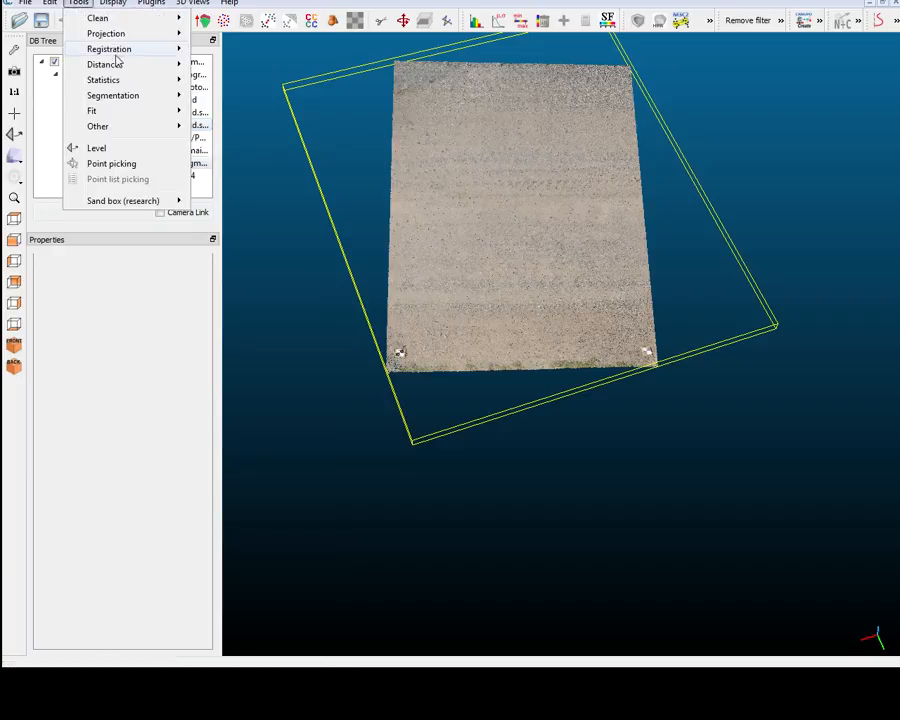
mouse_move(112, 50)
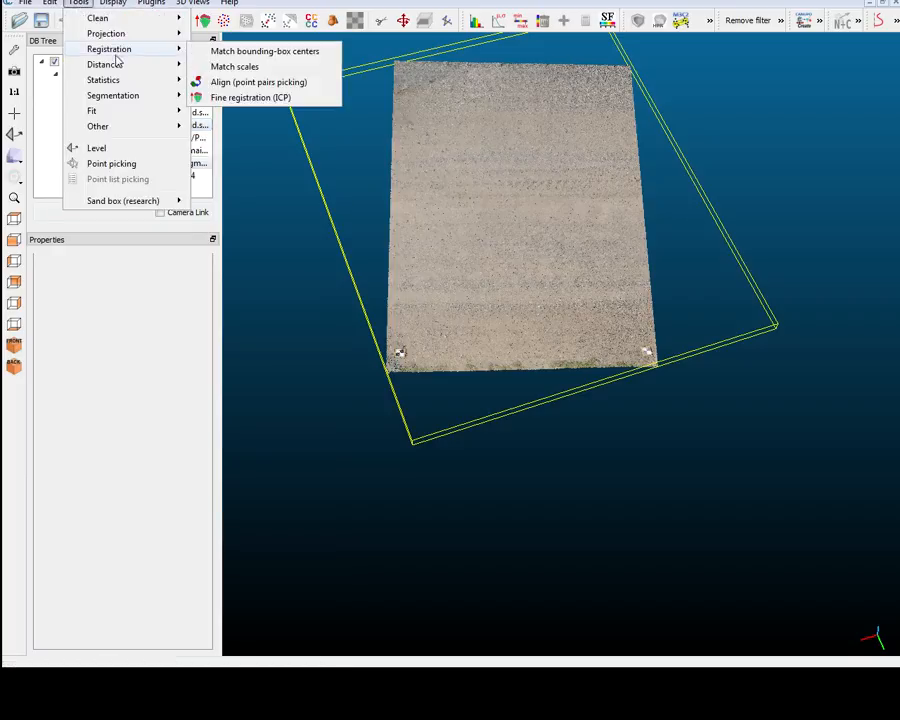
left_click(278, 68)
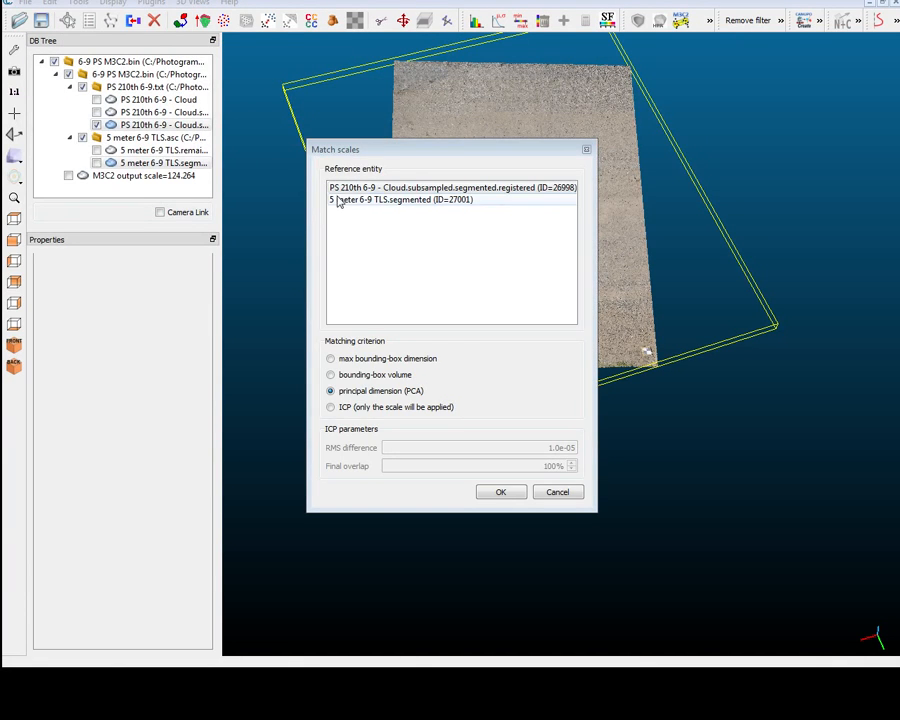
left_click(377, 201)
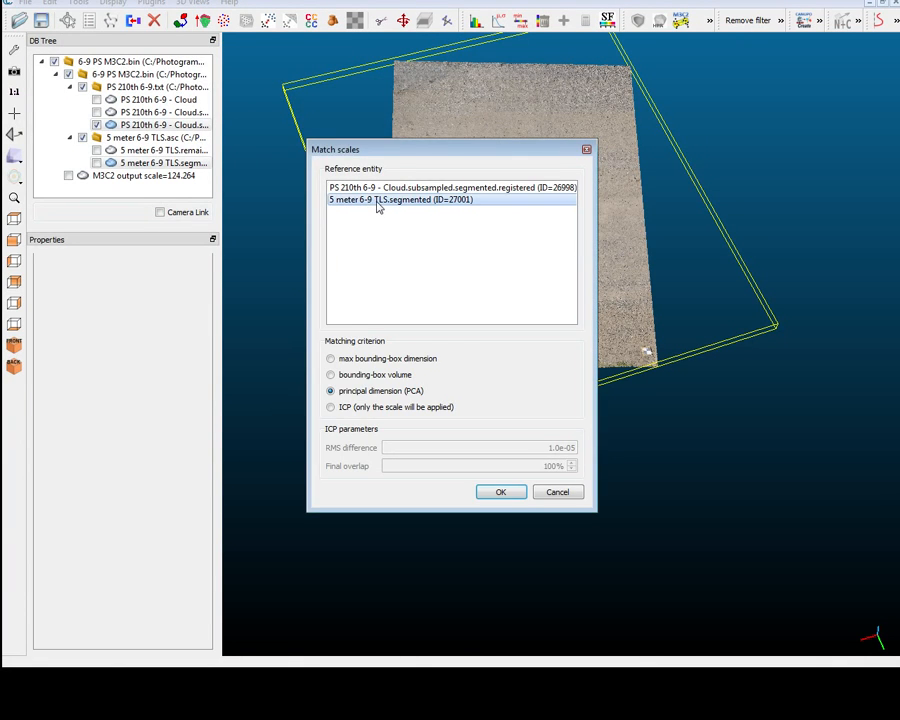
left_click(563, 496)
Translate and rotate the registered PS 210th 6-9 cloud freehand to an arbitrary tilted position away from its original location, and apply the transformation.
left_click(169, 127)
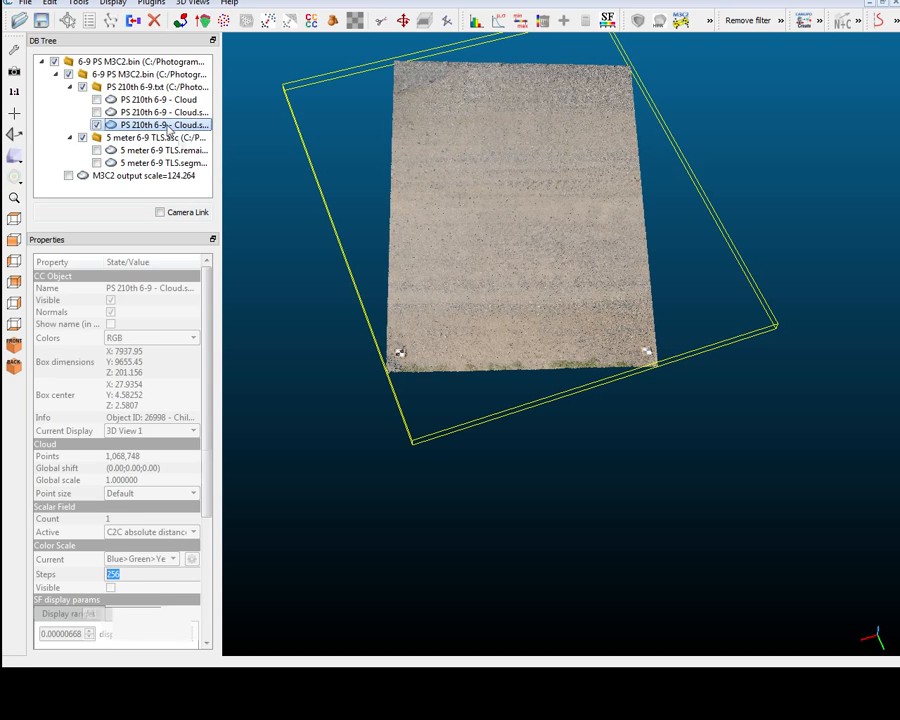
left_click(403, 20)
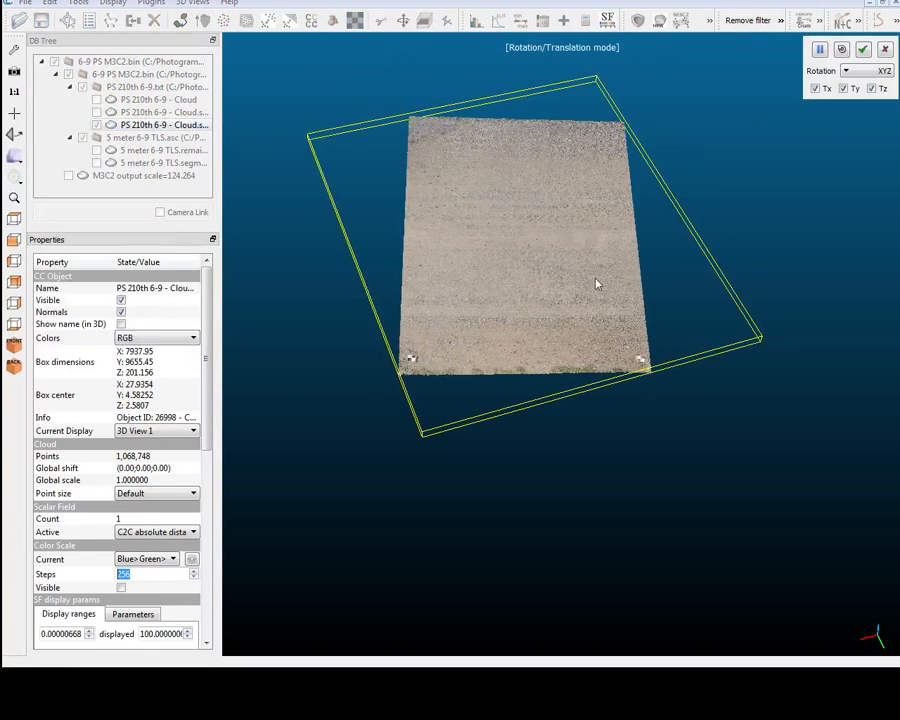
right_click_drag(745, 191, 563, 273)
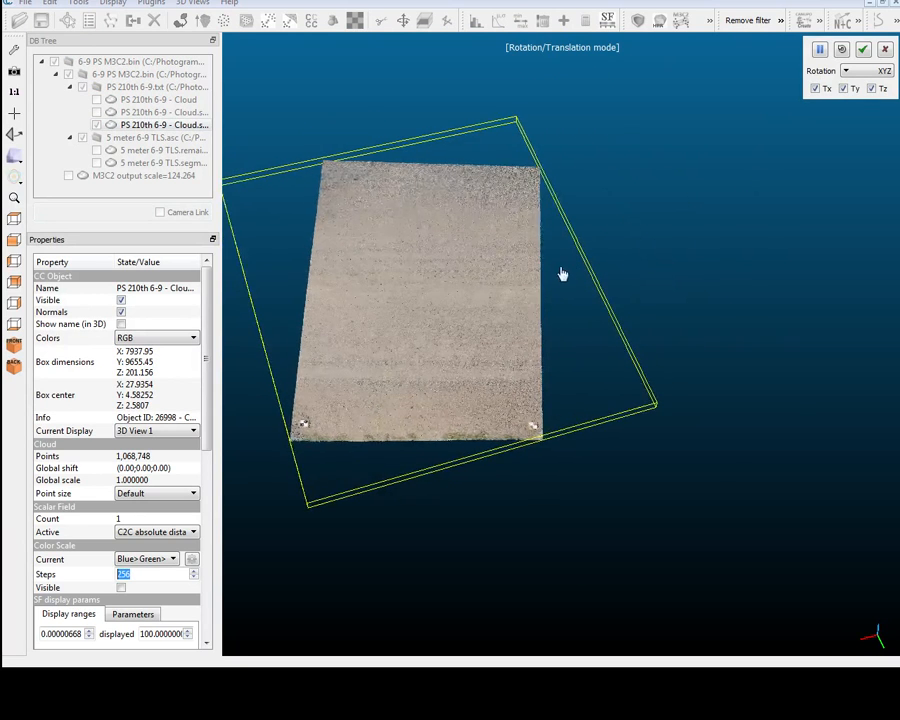
left_click_drag(563, 274, 564, 271)
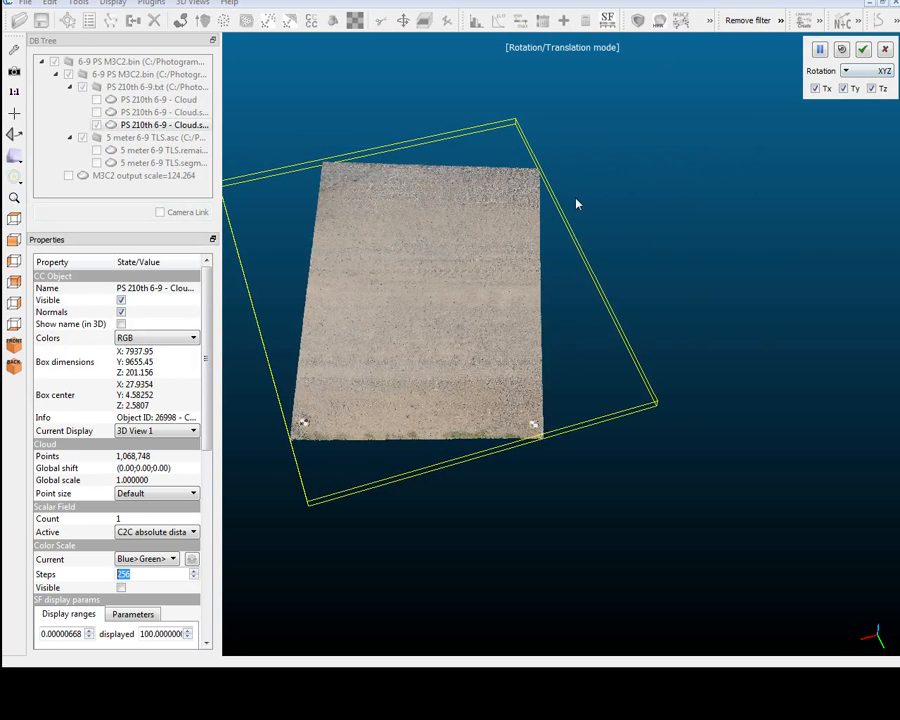
right_click_drag(576, 204, 794, 177)
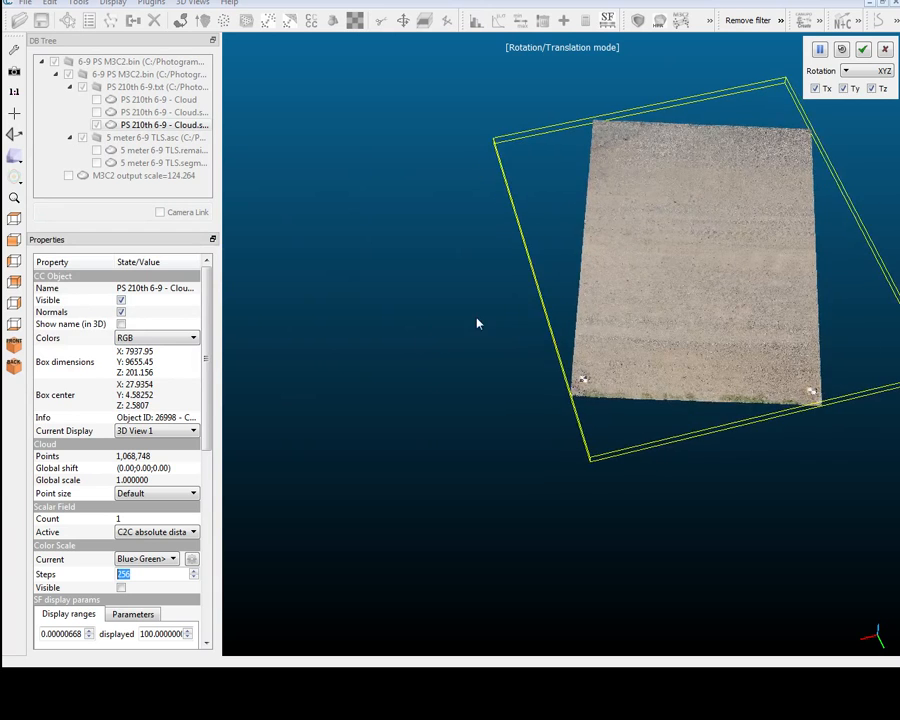
right_click_drag(478, 323, 476, 423)
left_click_drag(626, 403, 625, 169)
left_click_drag(672, 365, 588, 304)
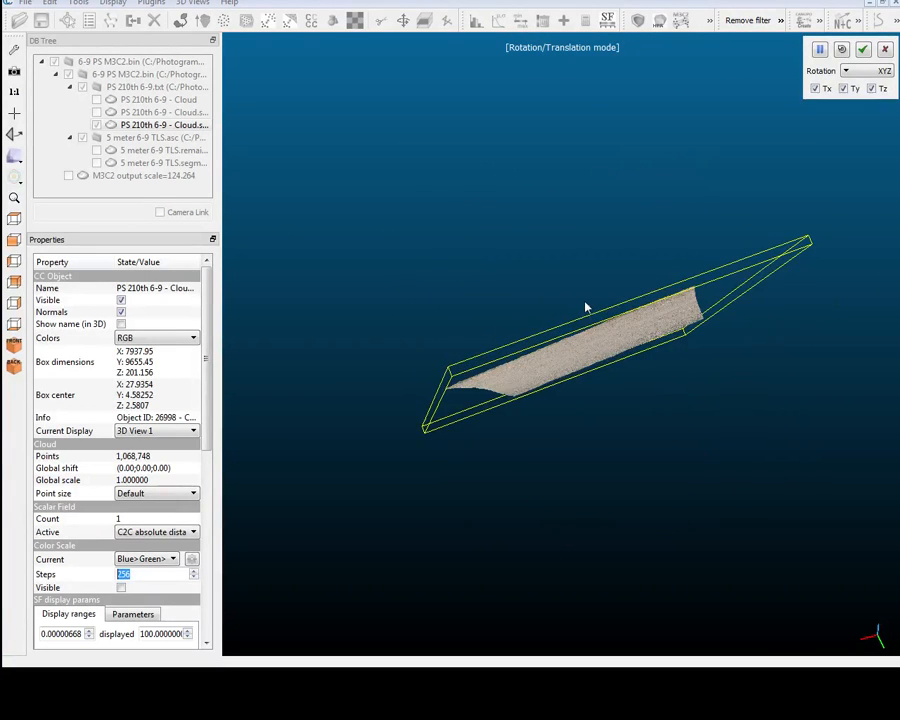
right_click_drag(625, 375, 775, 192)
left_click(862, 50)
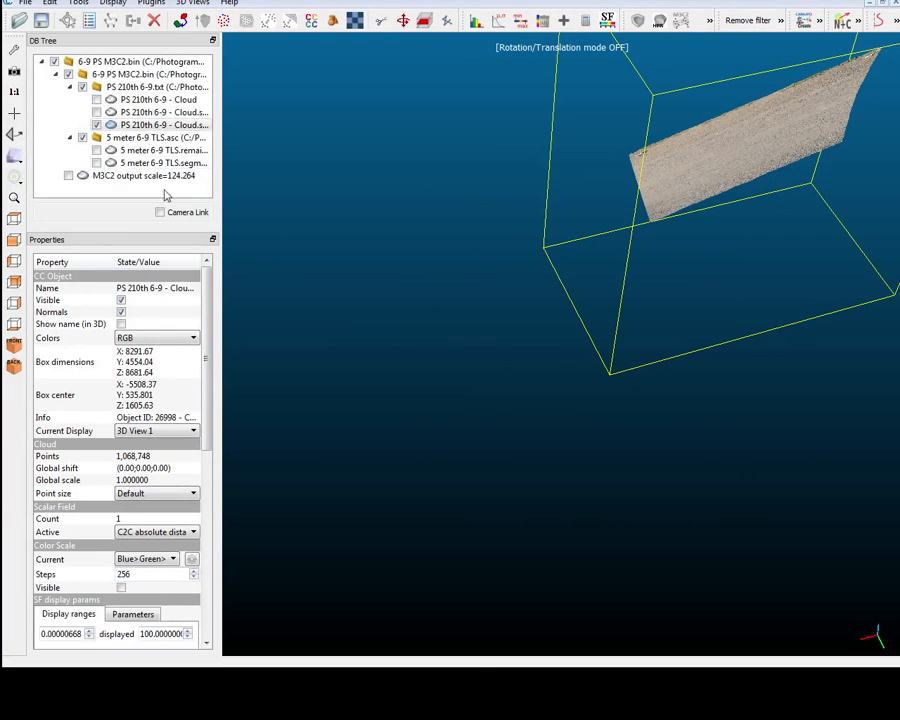
Show the 5 meter 6-9 TLS.segmented cloud together with the moved PS cloud and compare their positions.
left_click(130, 163)
left_click(96, 163)
left_click_drag(783, 150, 789, 210)
left_click(789, 210)
left_click_drag(716, 226, 640, 272)
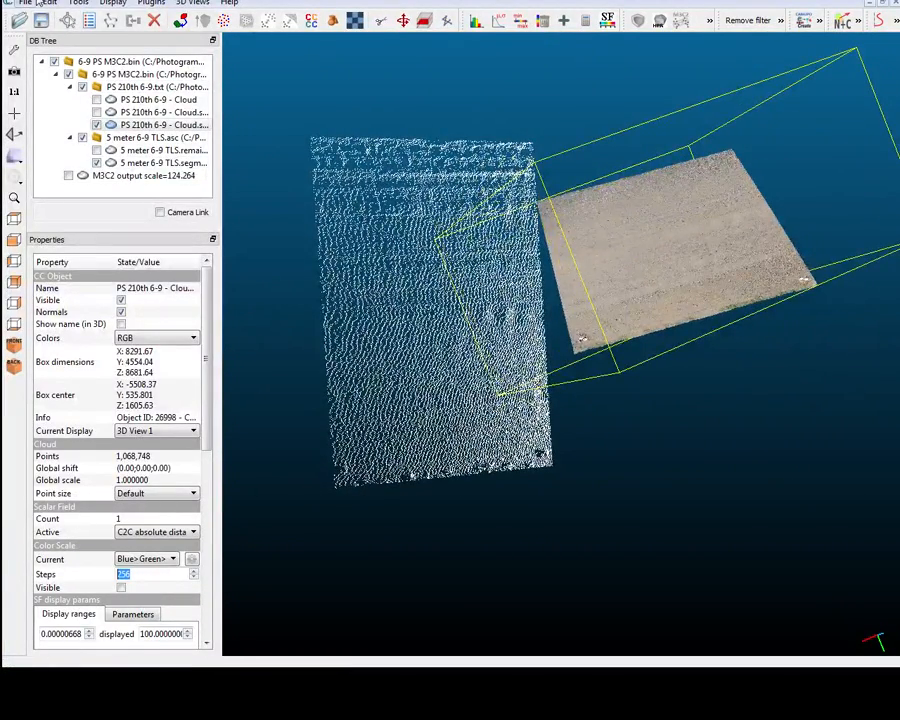
left_click(47, 3)
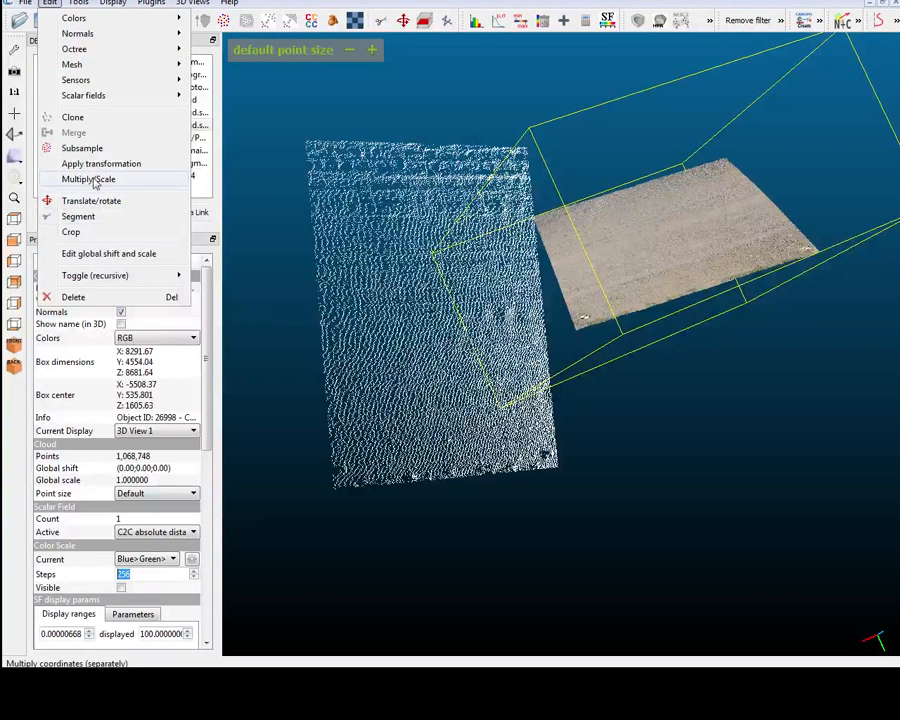
left_click(124, 180)
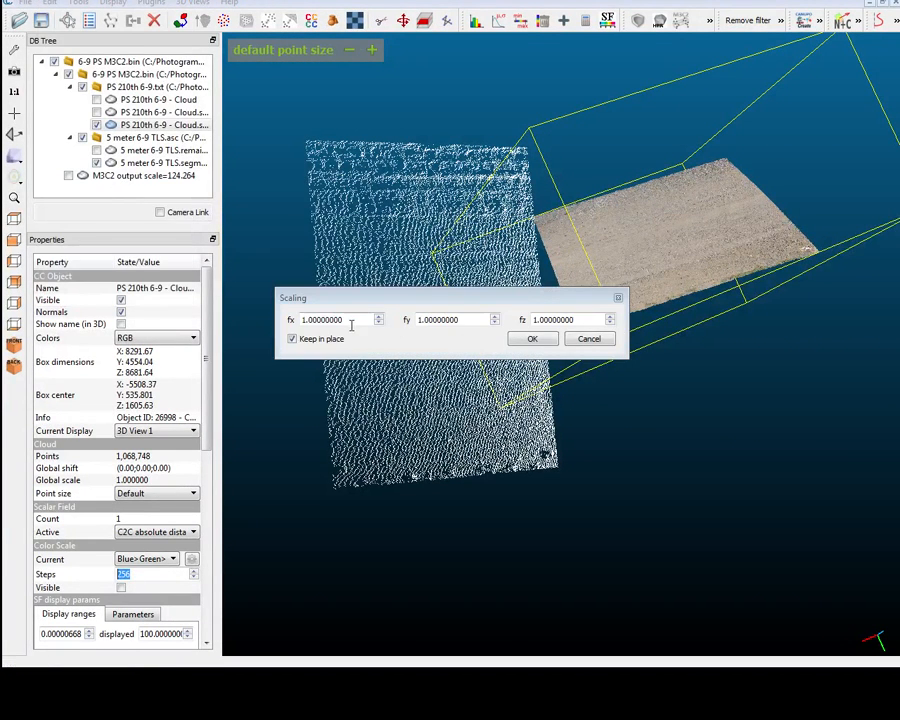
key("Escape")
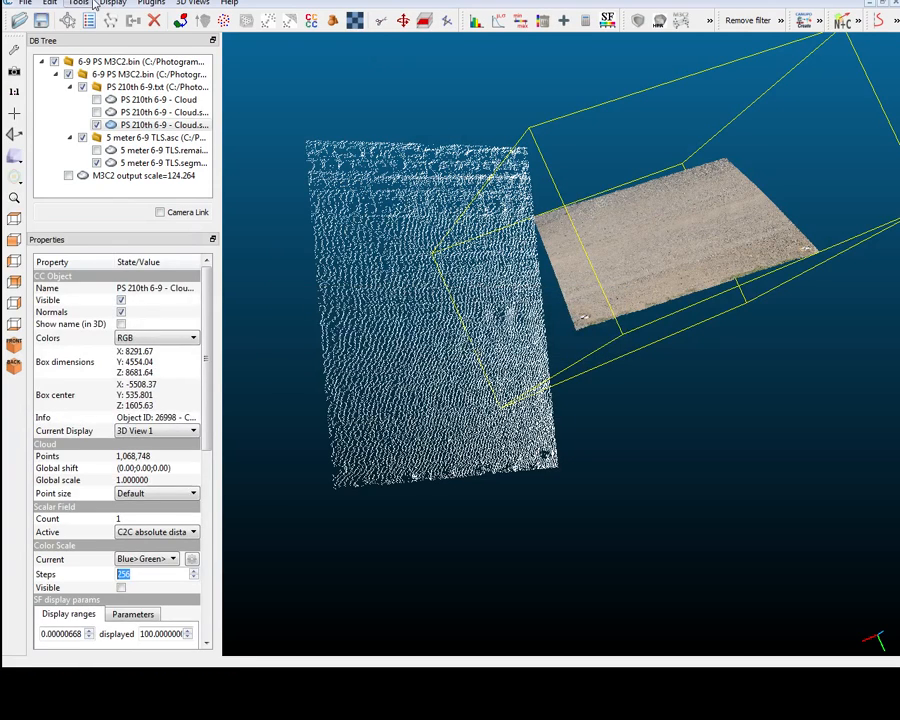
right_click(135, 123)
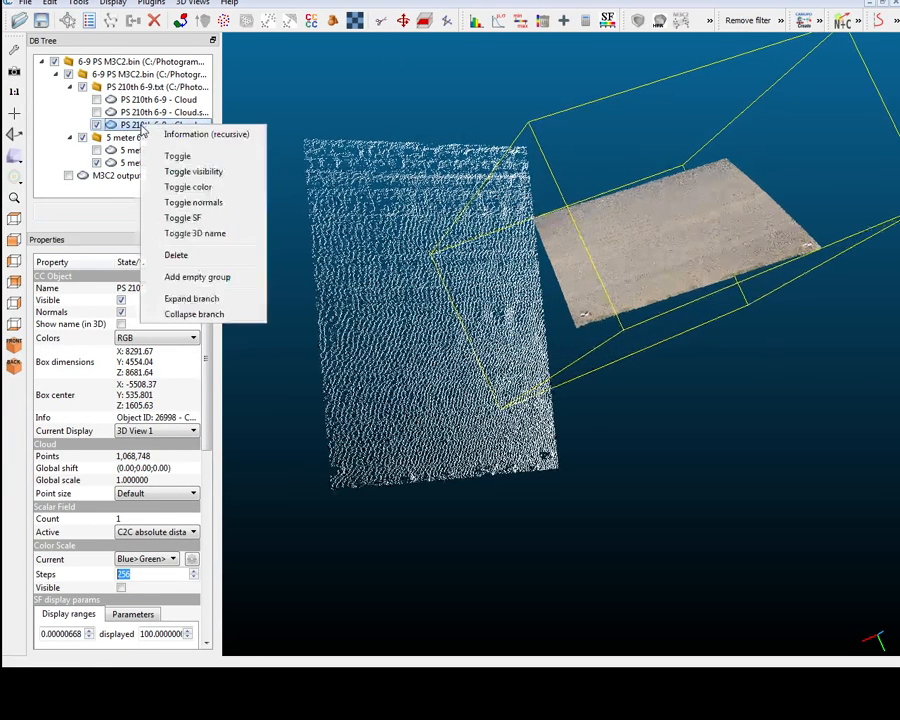
left_click(117, 163)
left_click(146, 137)
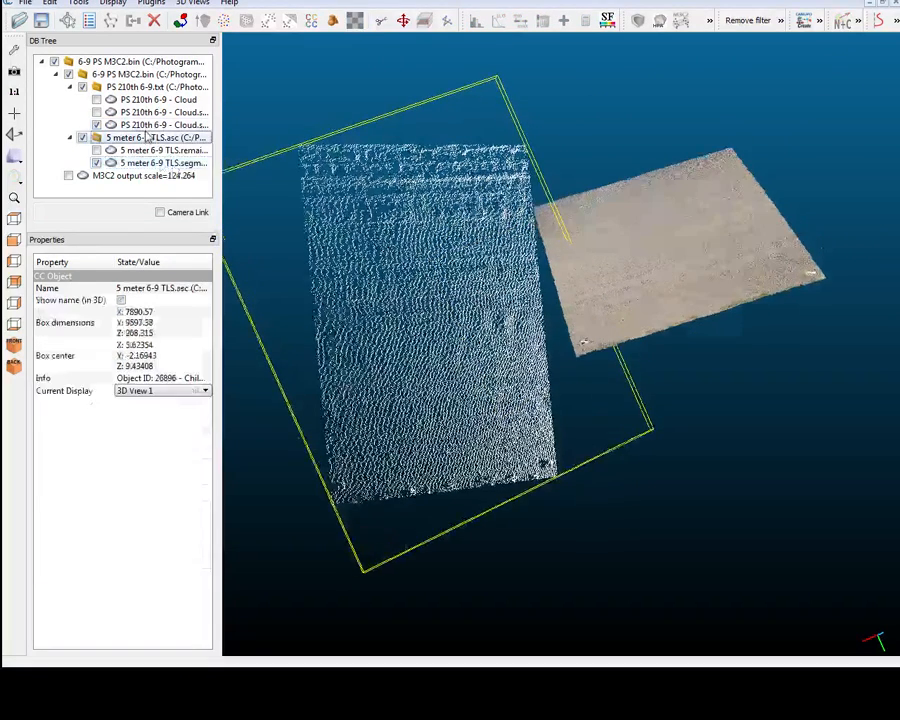
Scale the registered PS 210th 6-9 cloud by a factor of 0.02 in x, y and z, keeping it in place.
left_click(145, 127)
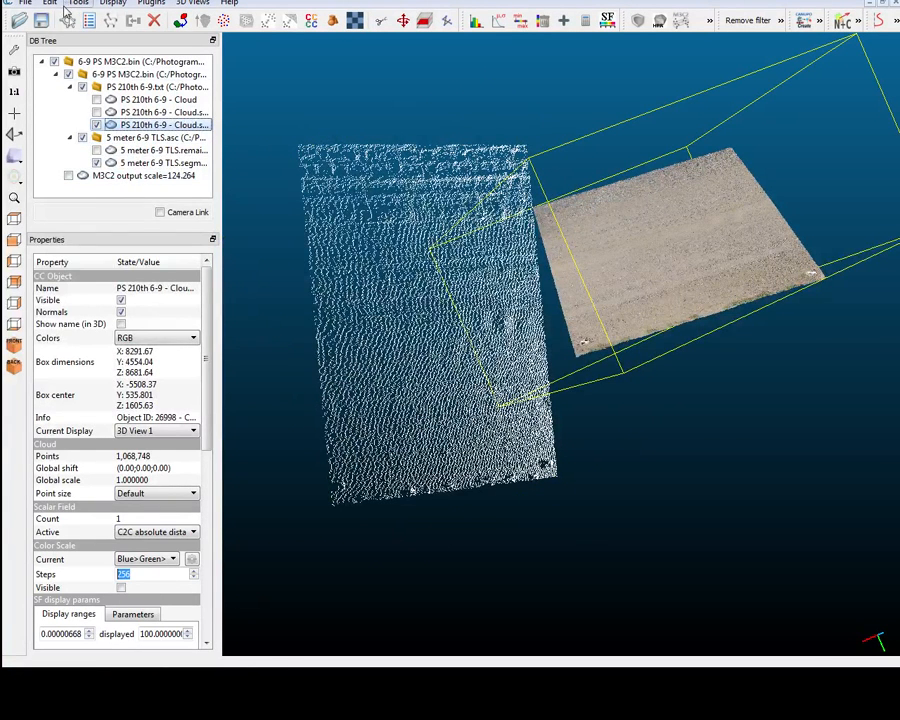
left_click(49, 4)
left_click(132, 178)
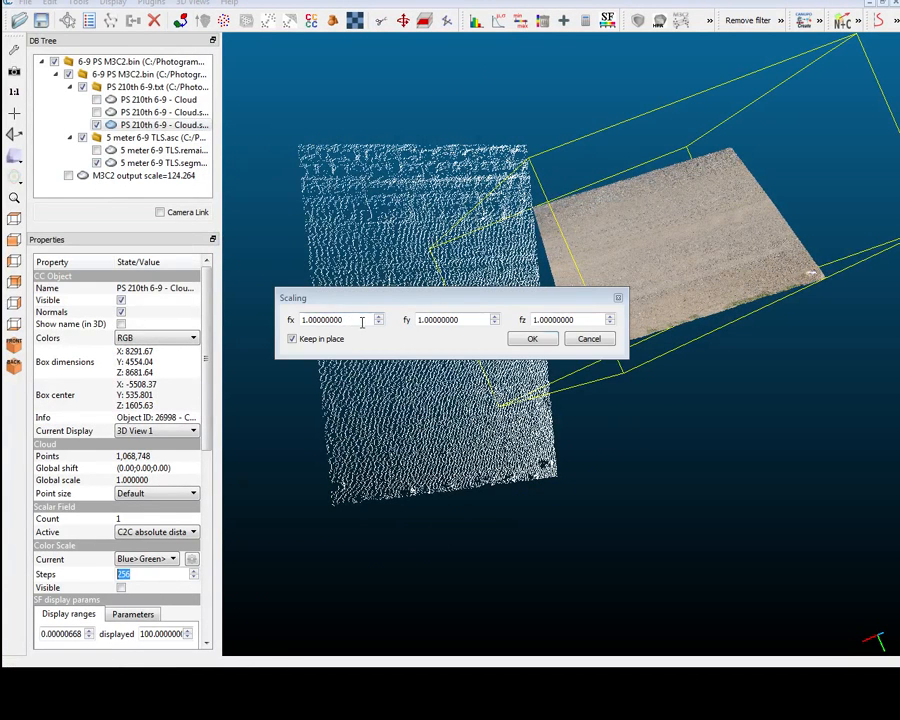
left_click_drag(362, 322, 197, 338)
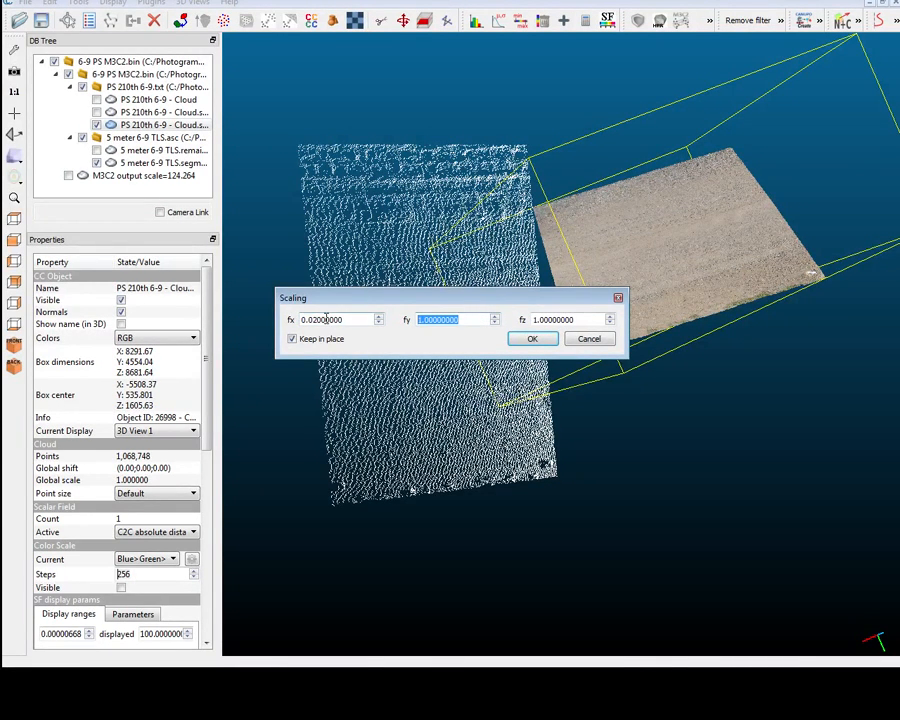
left_click(536, 342)
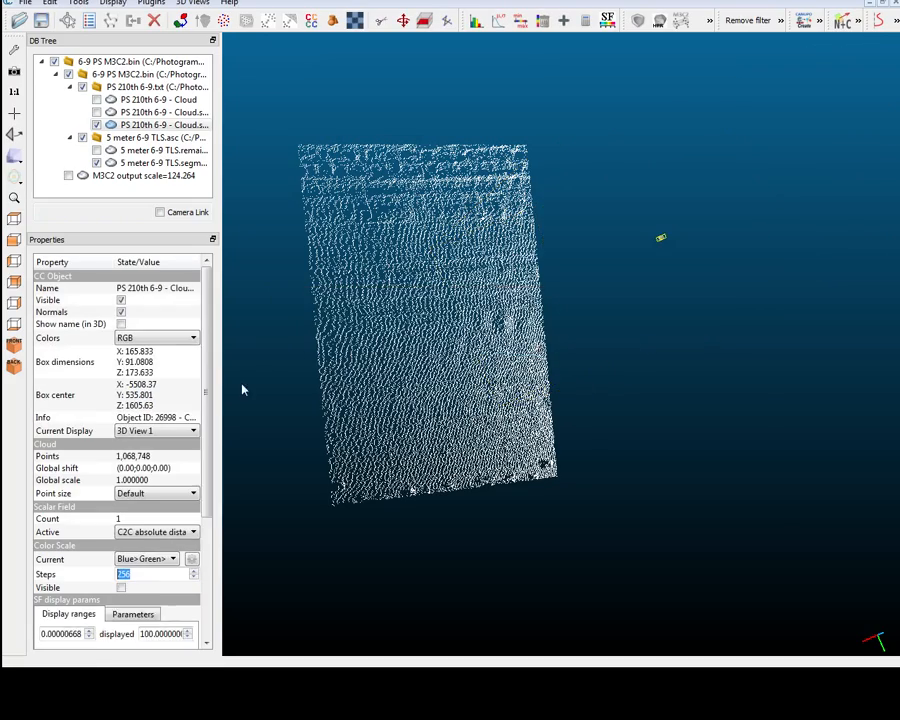
Match the scale of the registered PS 210th 6-9 cloud to the 5 meter 6-9 TLS.segmented reference, using the principal dimension (PCA) criterion.
mouse_move(648, 358)
left_mouse_down()
mouse_move(472, 331)
mouse_move(453, 299)
mouse_move(422, 321)
mouse_move(285, 213)
mouse_move(486, 342)
mouse_move(421, 335)
left_mouse_up()
left_click(440, 332)
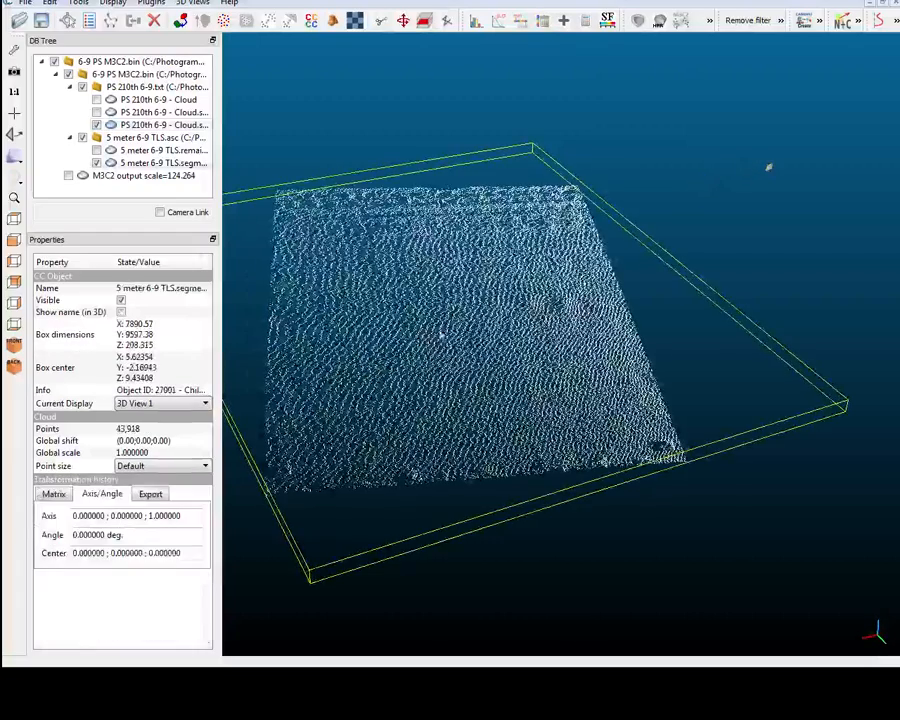
left_click_drag(707, 308, 707, 308)
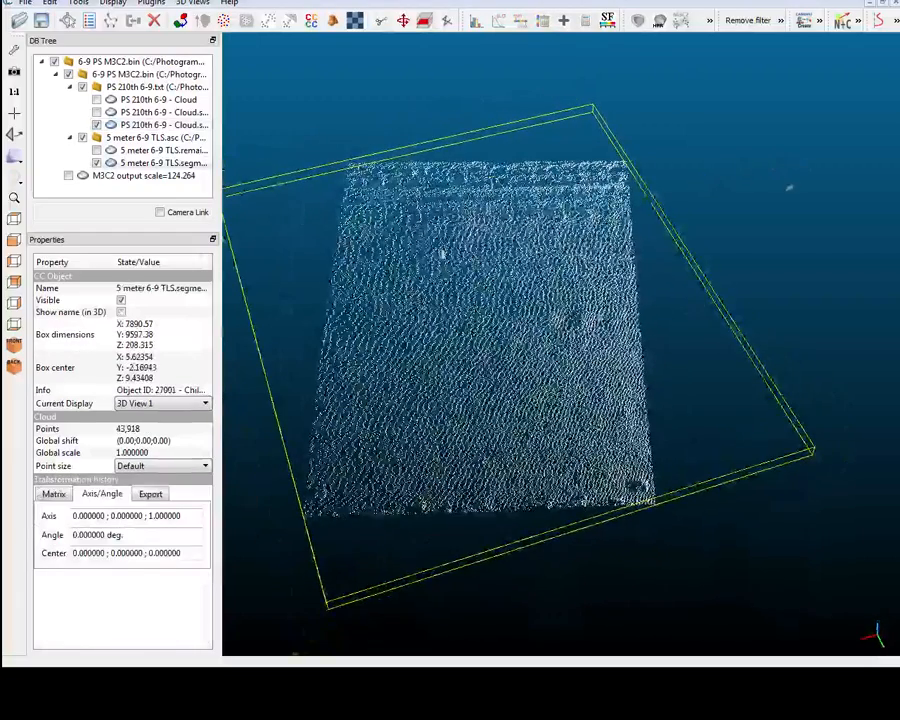
left_click(160, 126)
left_click_drag(253, 301, 153, 180)
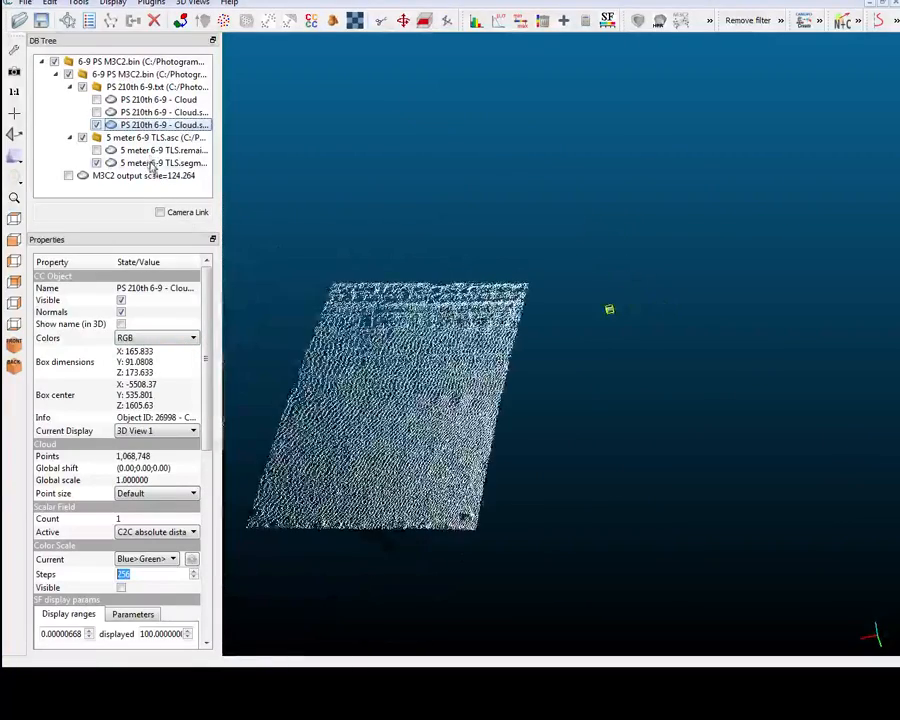
left_click(176, 162, "ctrl")
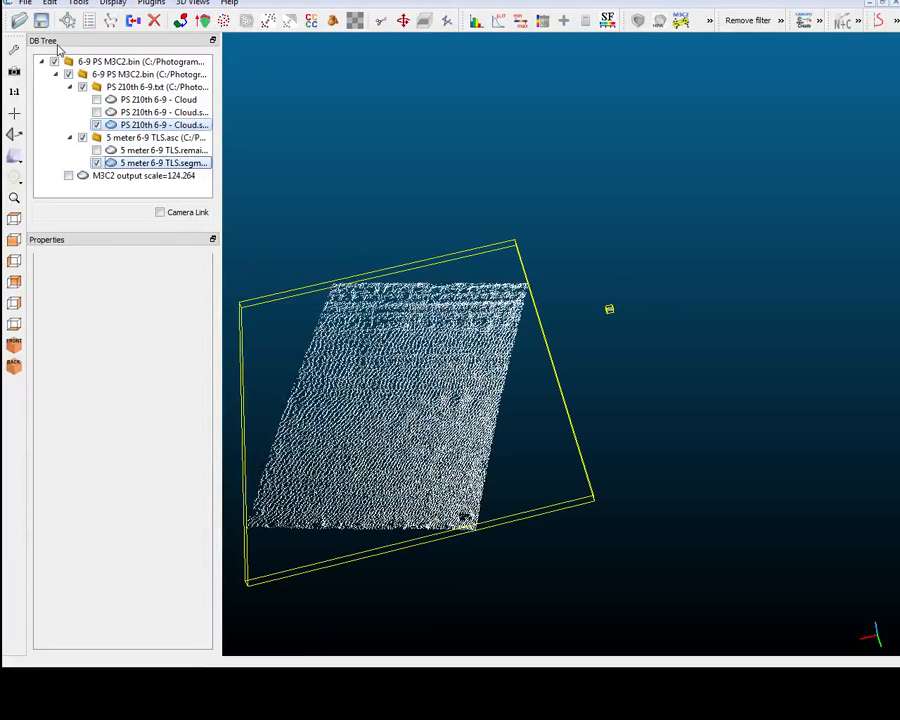
left_click(78, 3)
mouse_move(140, 48)
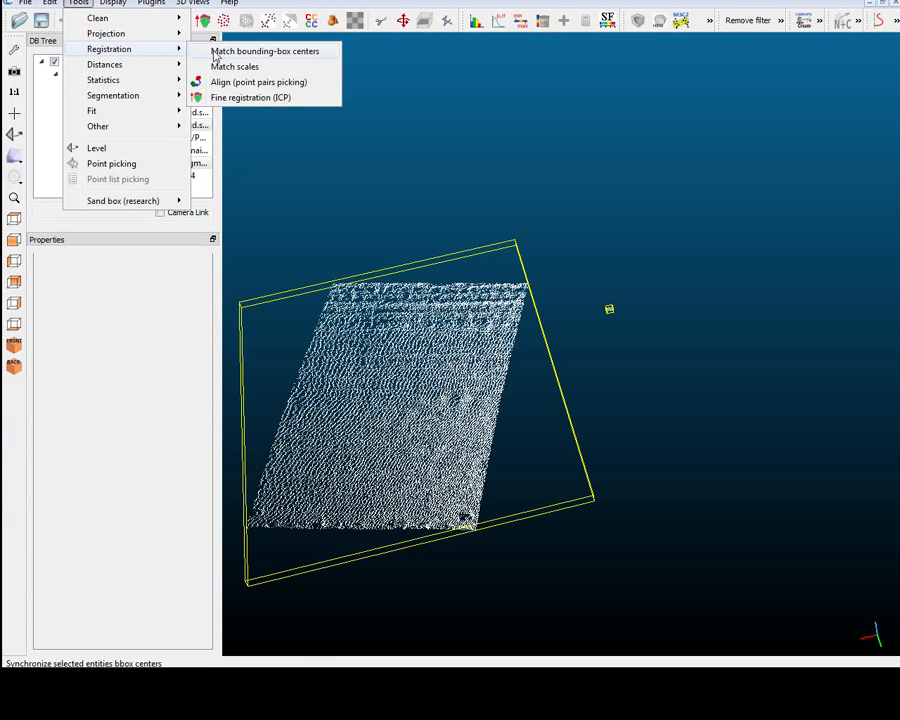
left_click(226, 66)
left_click(385, 201)
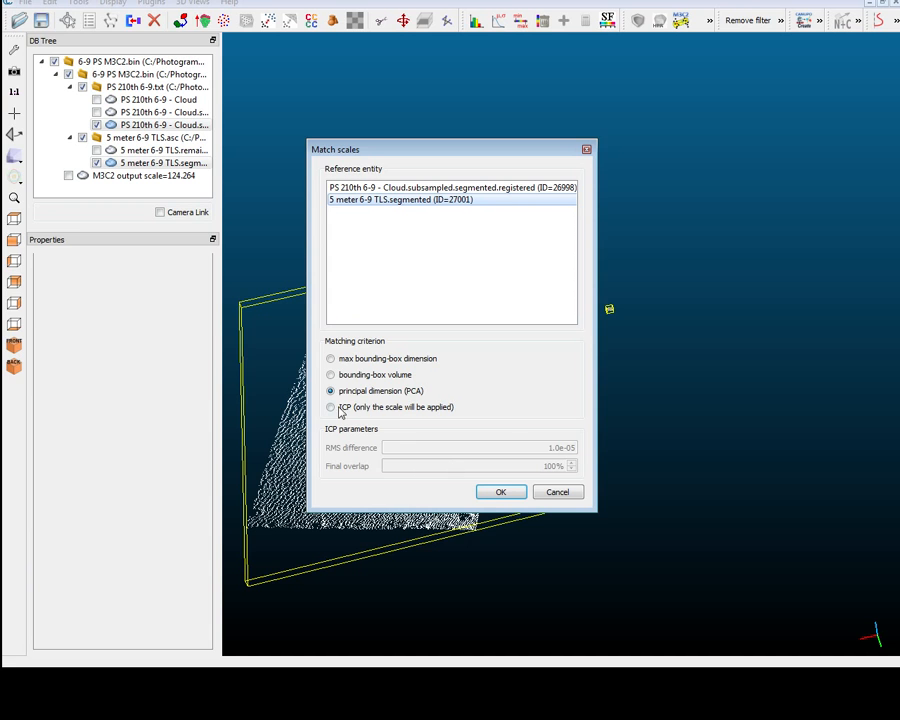
left_click(492, 489)
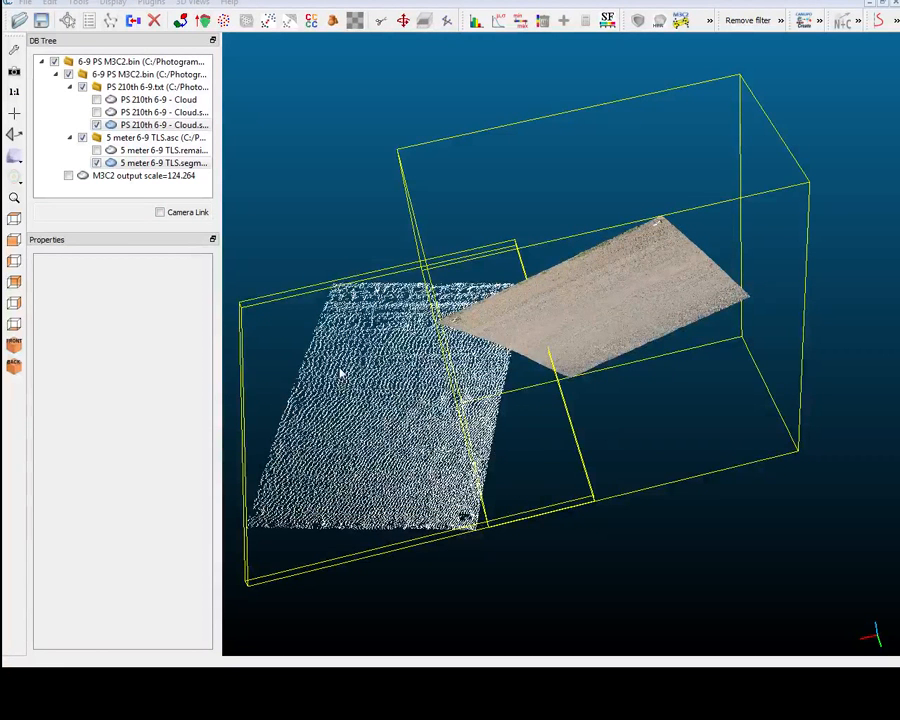
Rotate and translate the registered PS 210th 6-9 cloud freehand so it lies beside the TLS cloud in roughly the same orientation.
left_click_drag(341, 373, 603, 544)
left_click(603, 544)
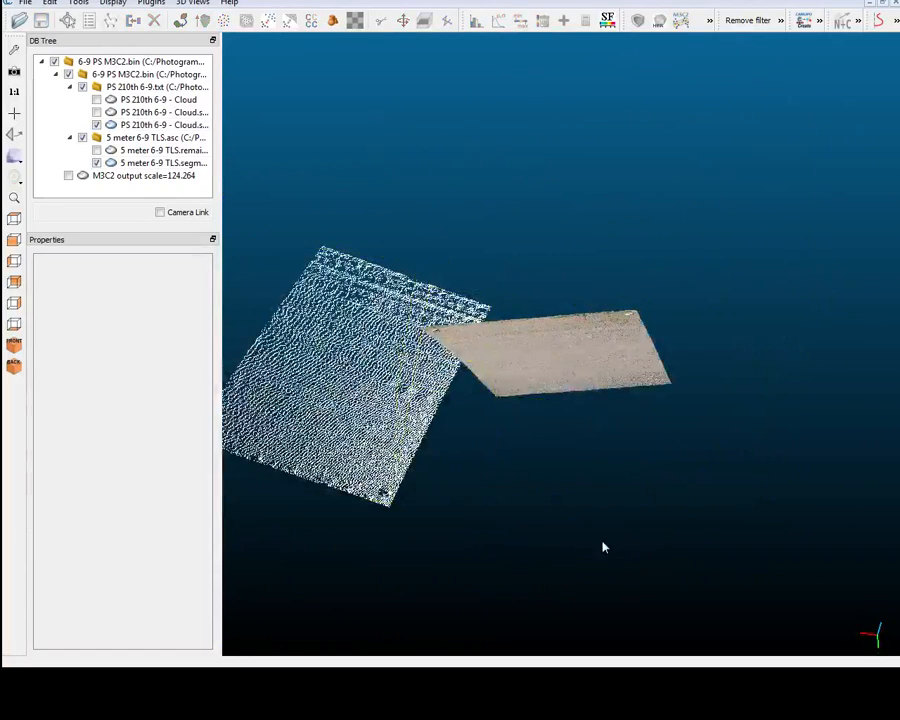
left_click(150, 125)
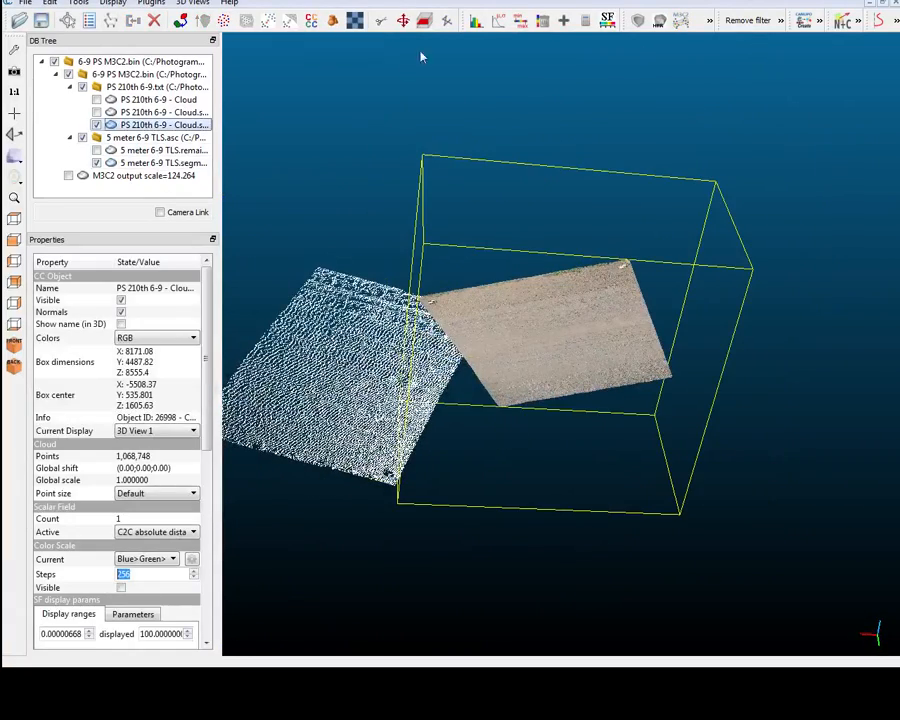
left_click(403, 20)
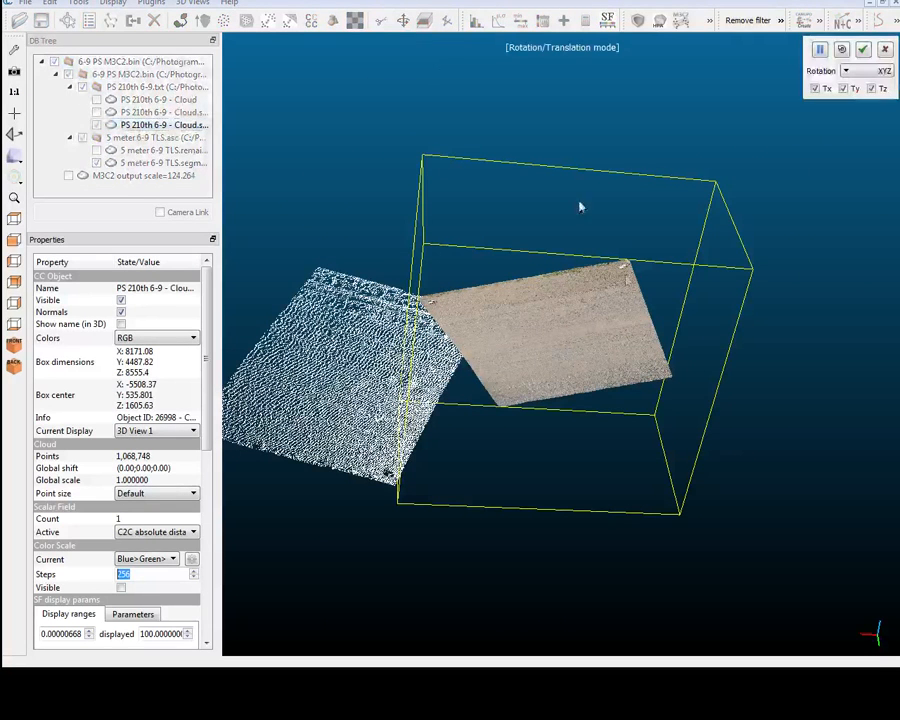
left_click_drag(555, 162, 468, 300)
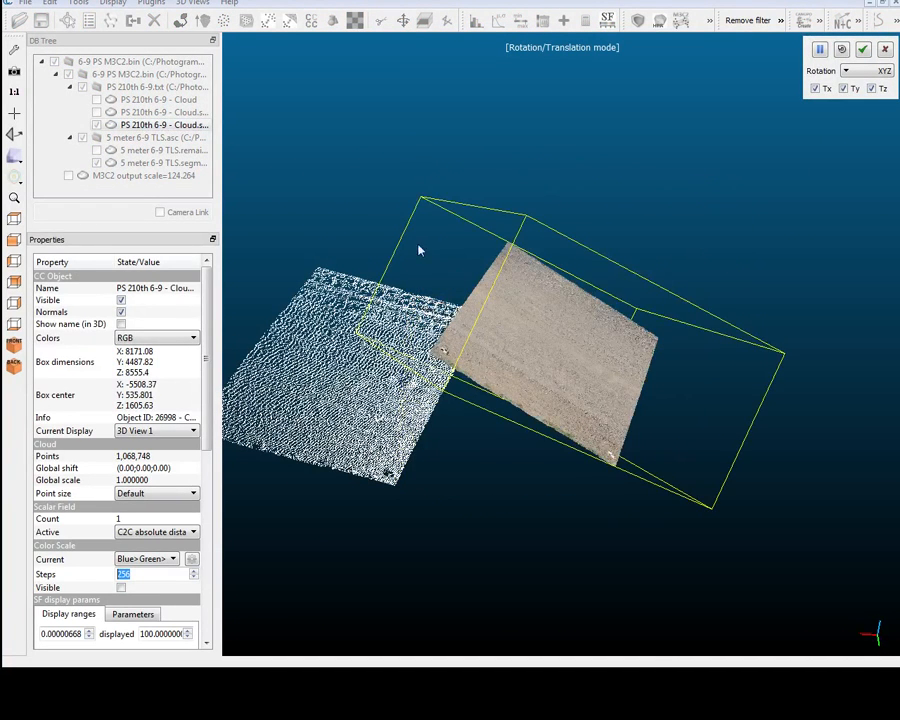
left_click_drag(419, 250, 486, 446)
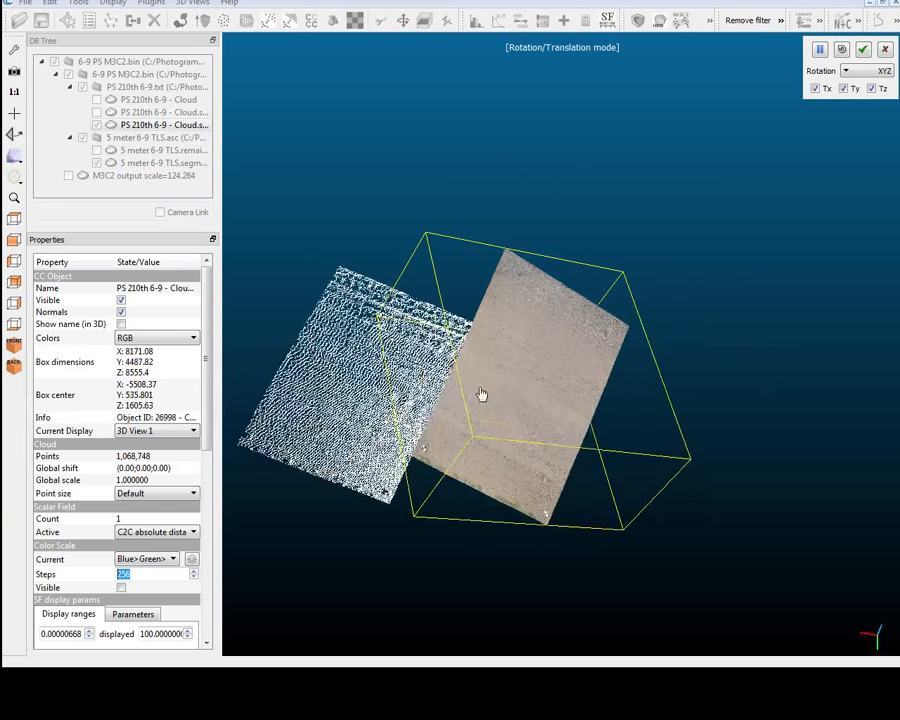
left_click_drag(482, 394, 484, 391)
right_click_drag(488, 390, 523, 447)
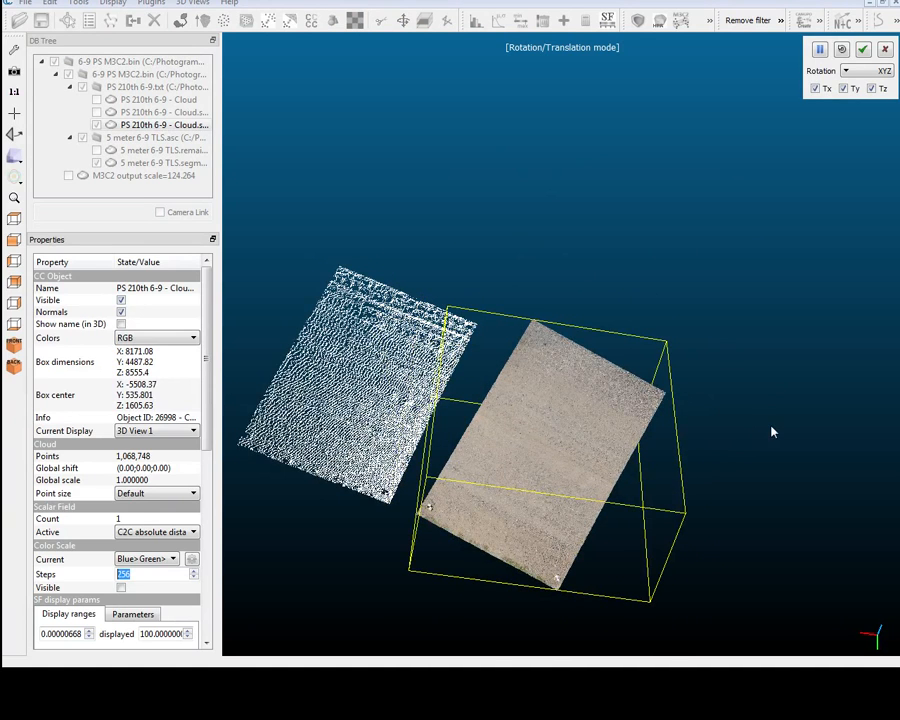
left_click_drag(771, 427, 741, 405)
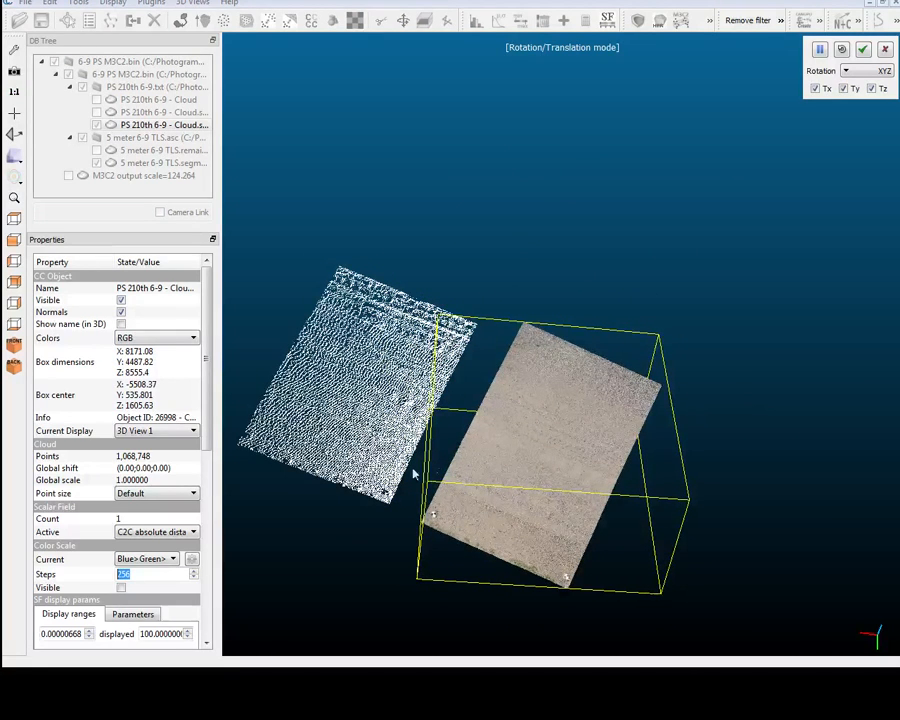
Tilt the PS cloud roughly level with the TLS cloud while viewing both edge-on, and apply the transformation.
mouse_move(366, 562)
left_mouse_down()
mouse_move(549, 549)
mouse_move(632, 468)
left_mouse_up()
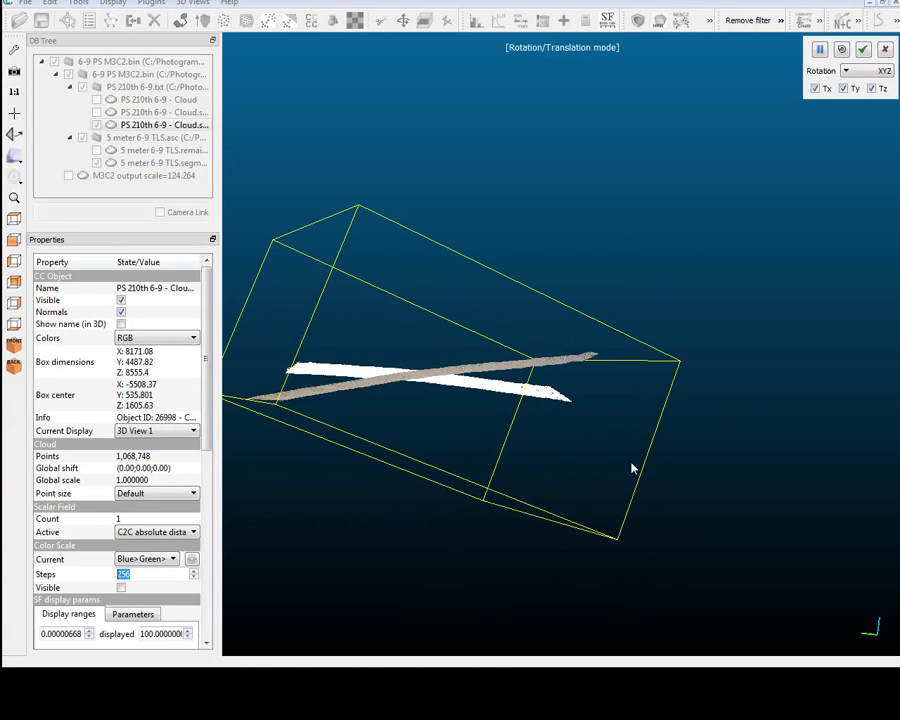
left_click_drag(689, 455, 668, 507)
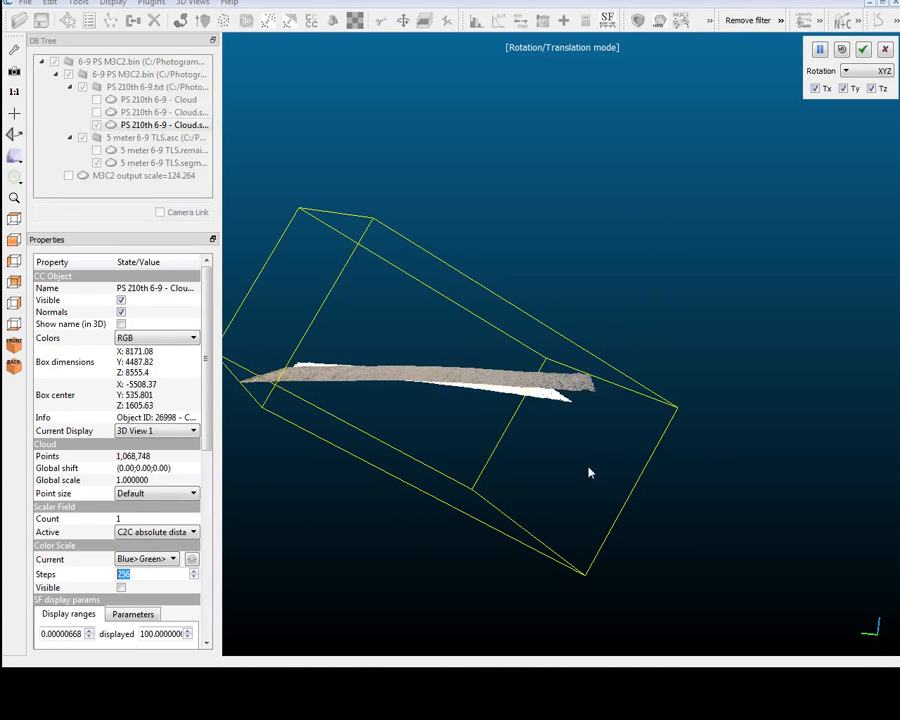
left_click_drag(589, 470, 630, 460)
left_click(862, 49)
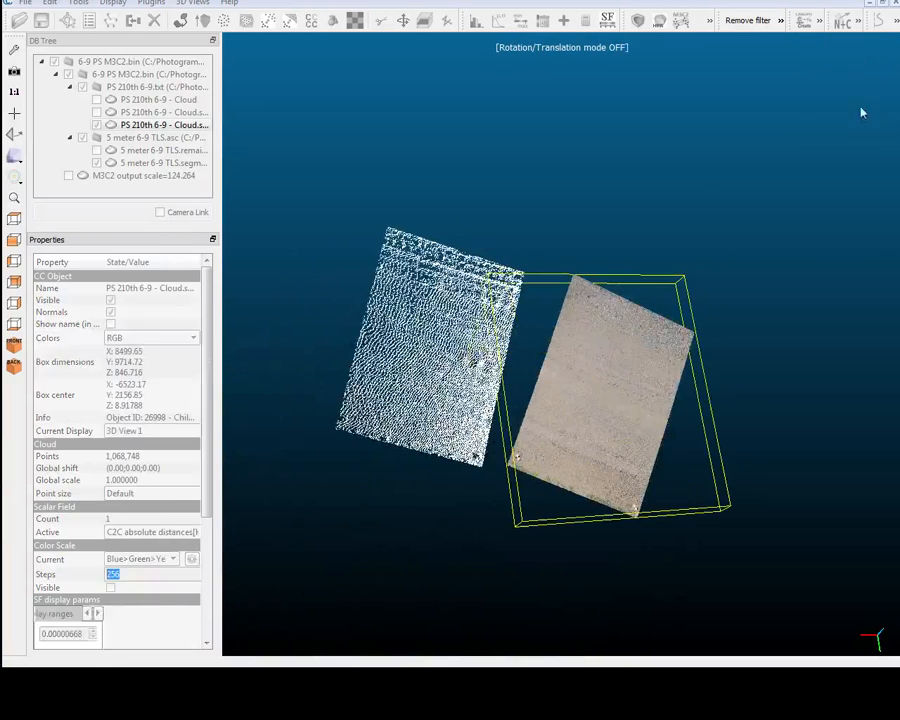
Start a point-pair alignment of the two clouds, with the registered PS 210th 6-9 cloud aligned and 5 meter 6-9 TLS.segmented as reference.
left_click_drag(603, 352, 540, 402)
left_click(135, 163, "ctrl")
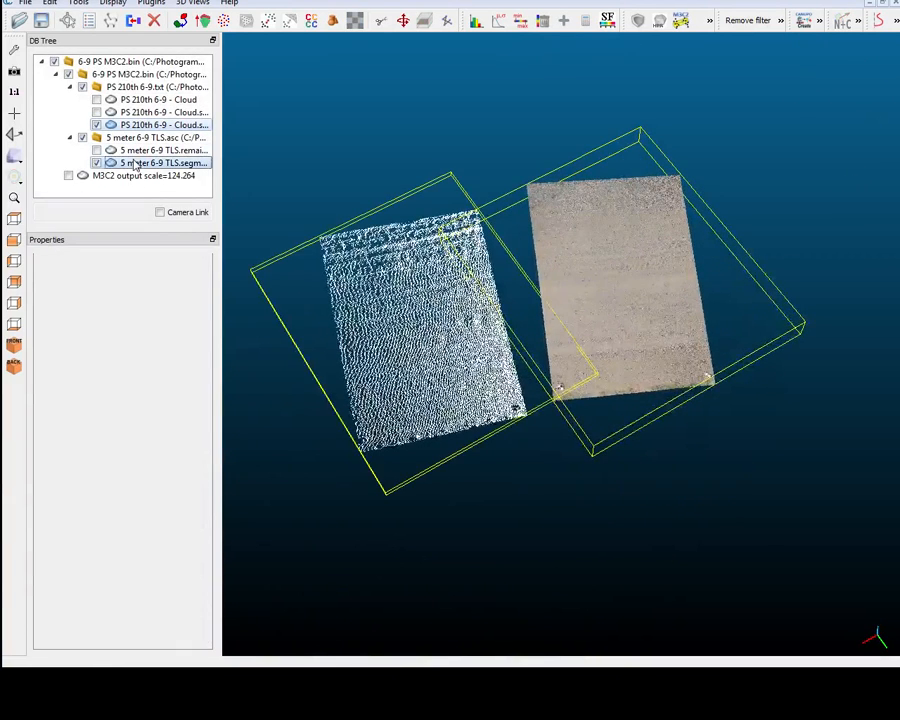
left_click(78, 3)
mouse_move(140, 49)
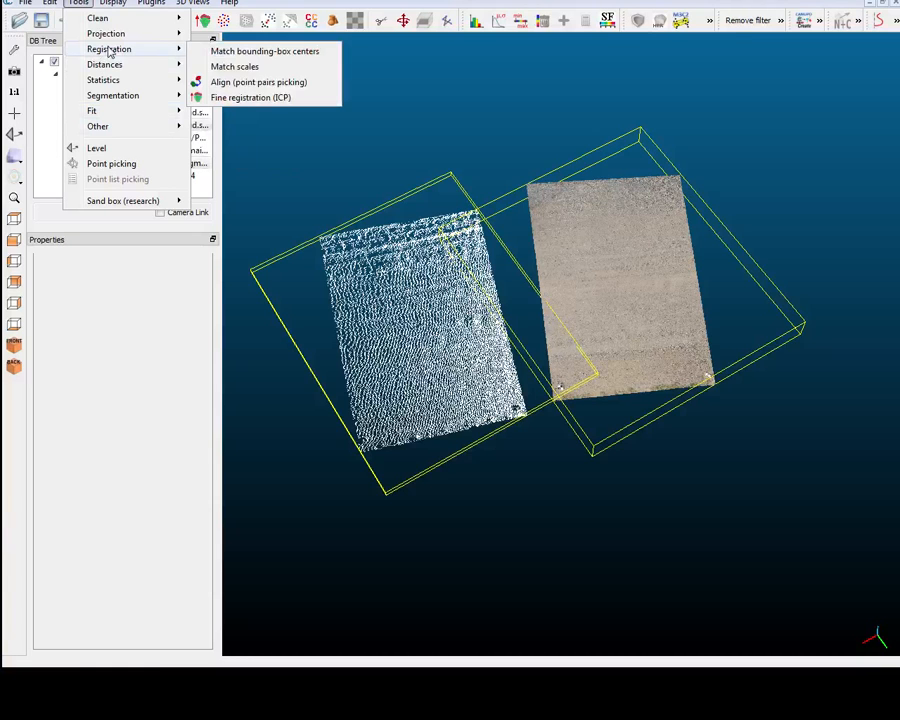
left_click(255, 84)
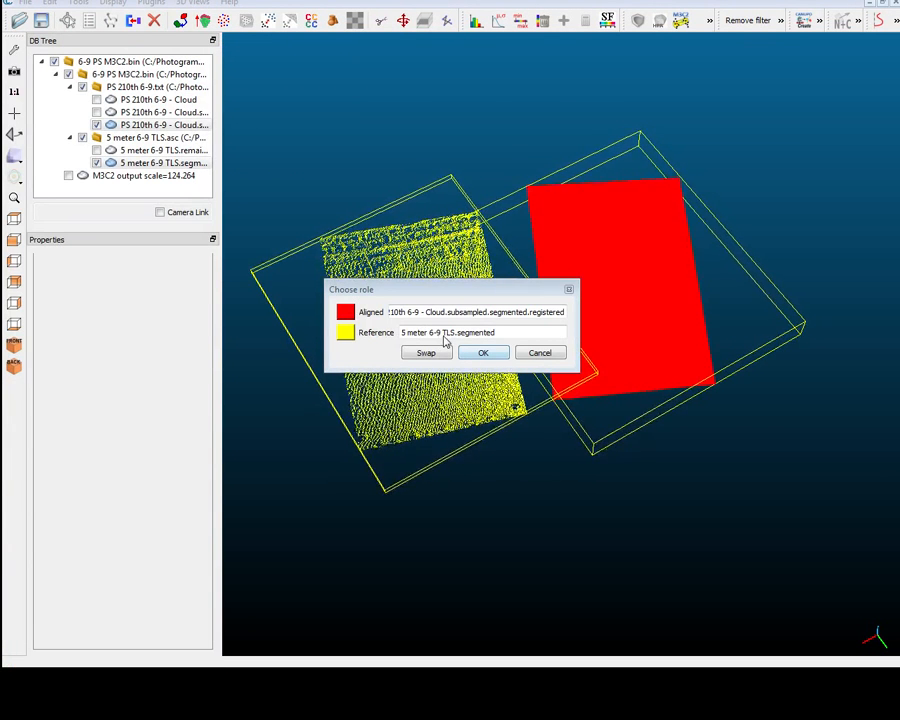
left_click(480, 353)
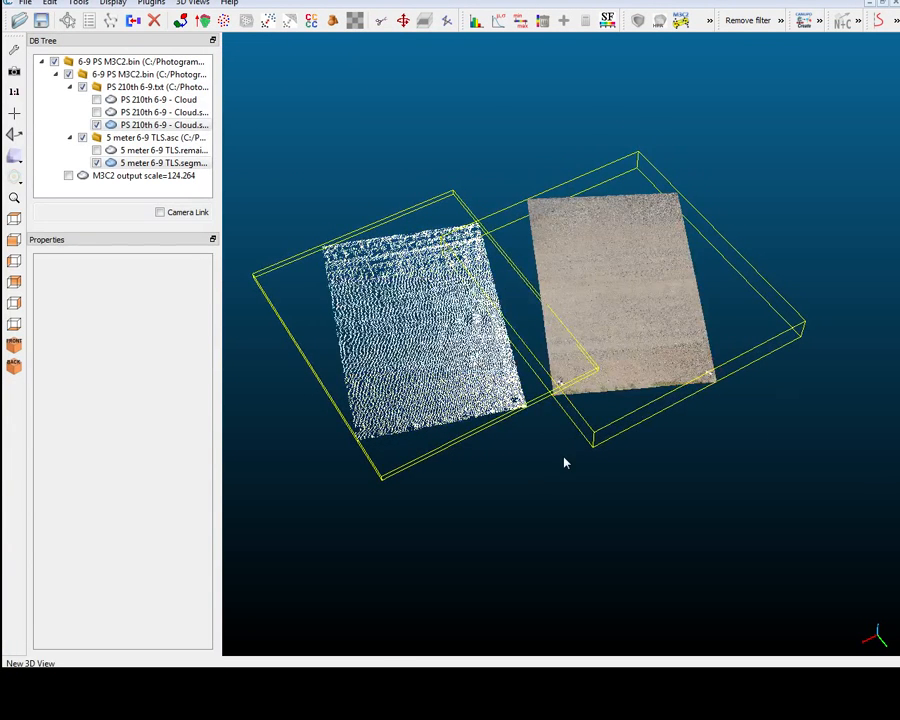
Pick reference points R0 and R1 on the target near the lower-left corner of the TLS cloud.
scroll(559, 472, "up", 3)
right_click_drag(520, 484, 545, 446)
scroll(545, 446, "up", 2)
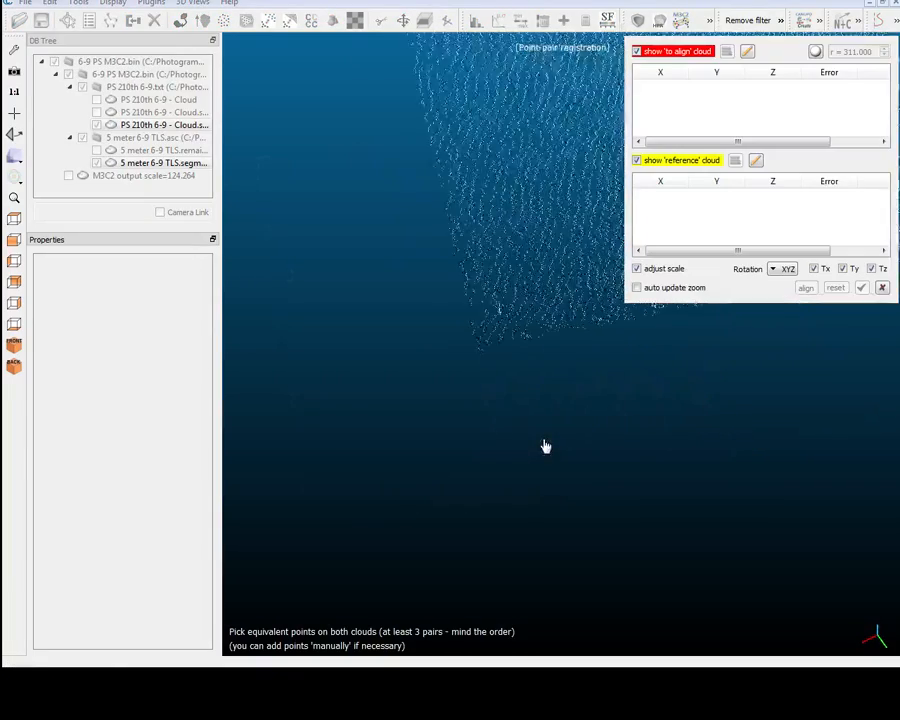
scroll(545, 446, "up", 4)
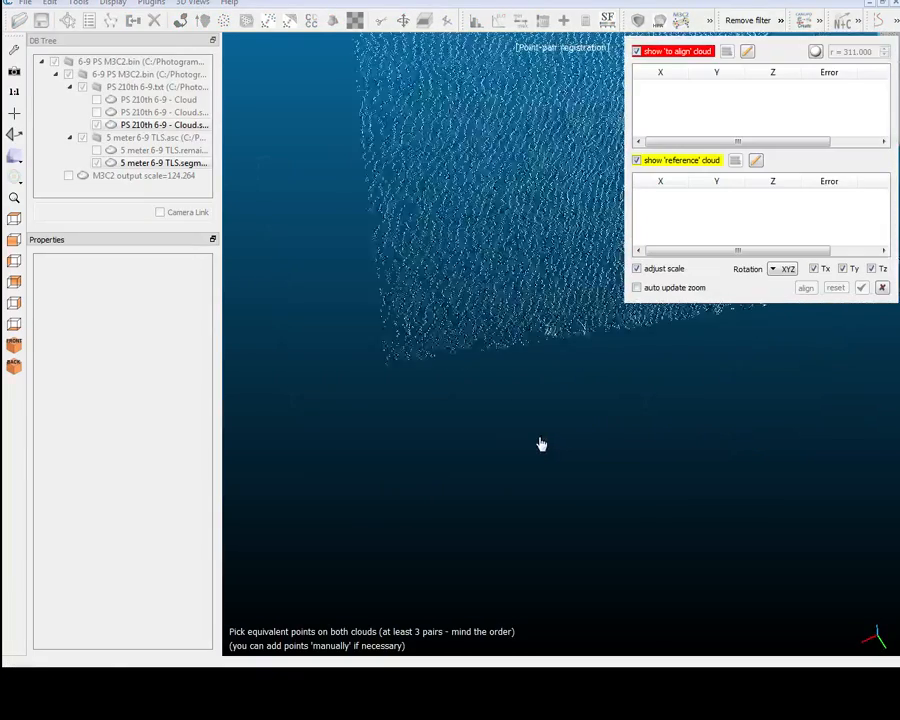
scroll(541, 444, "down", 5)
scroll(541, 444, "up", 6)
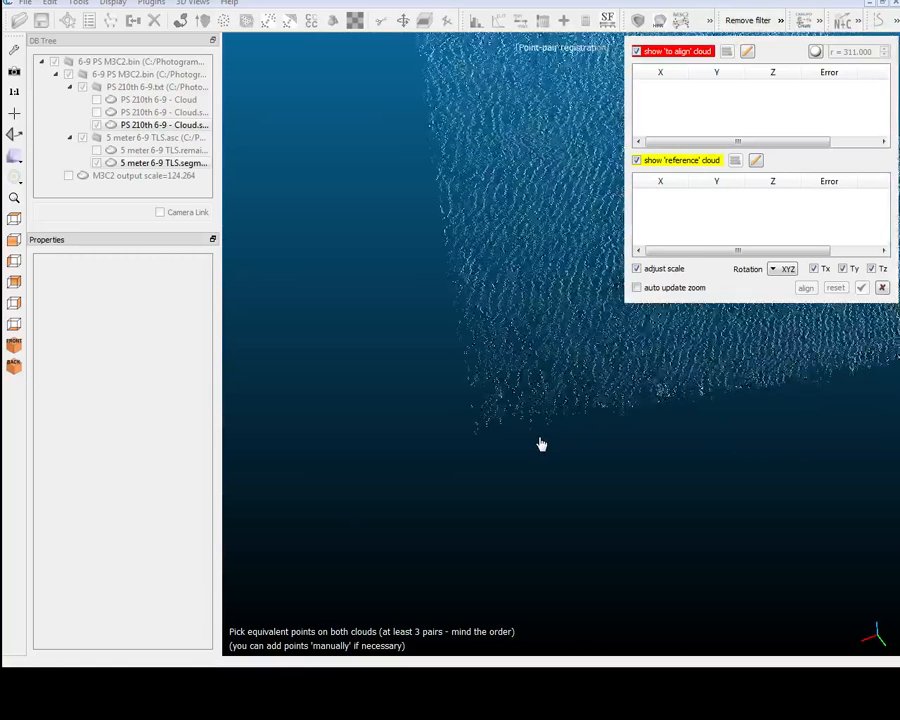
scroll(541, 444, "up", 5)
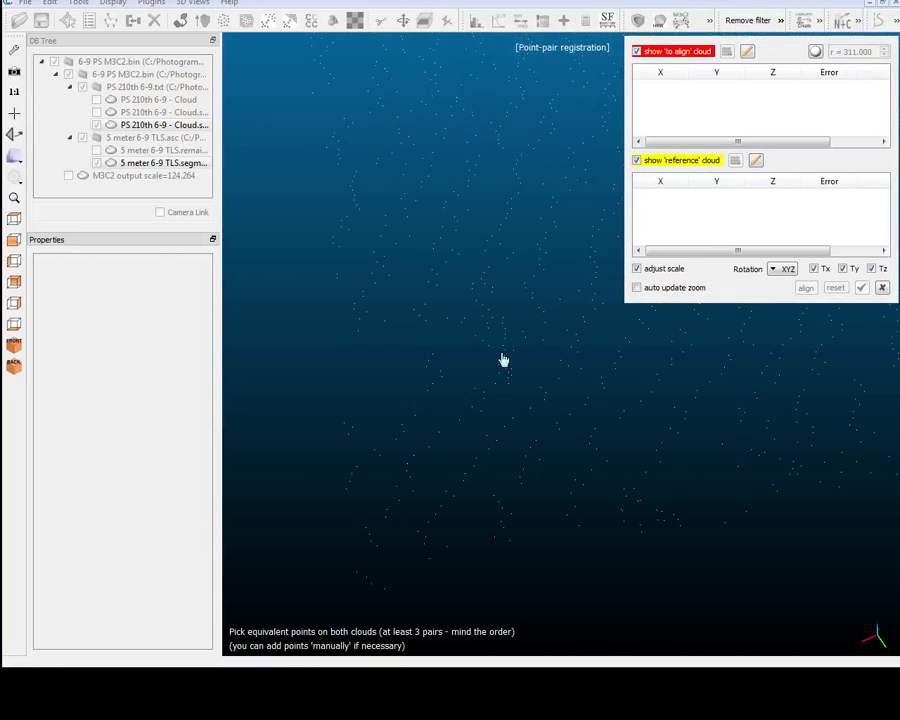
left_click(502, 319)
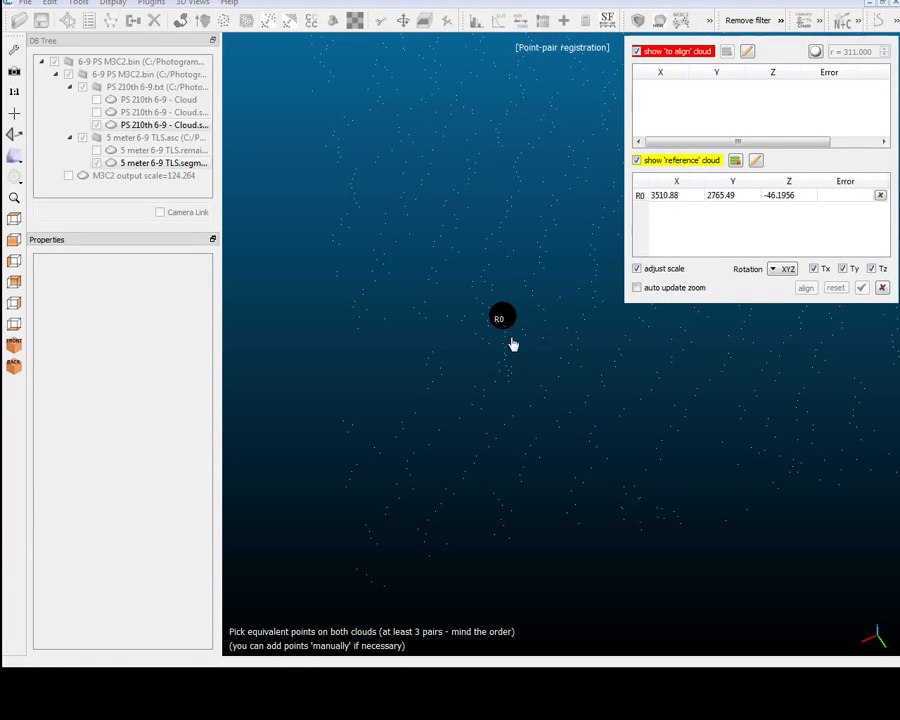
left_click(508, 384)
Pick reference points R2 and R3 on the target near the lower-right corner of the TLS cloud.
scroll(605, 454, "down", 5)
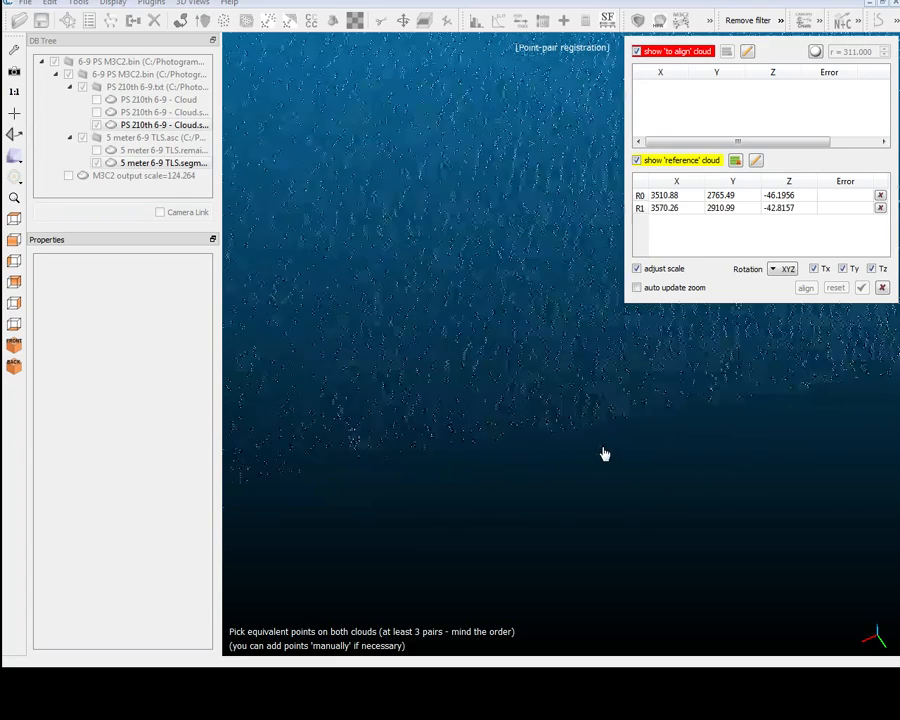
left_click_drag(605, 454, 601, 453)
left_click_drag(564, 452, 465, 376)
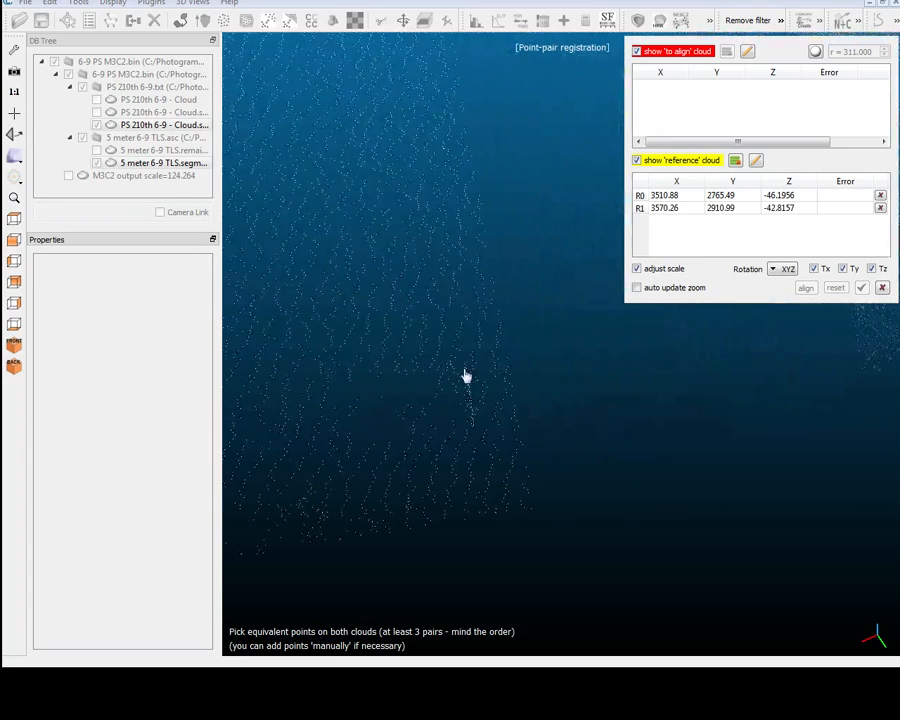
left_click(464, 366)
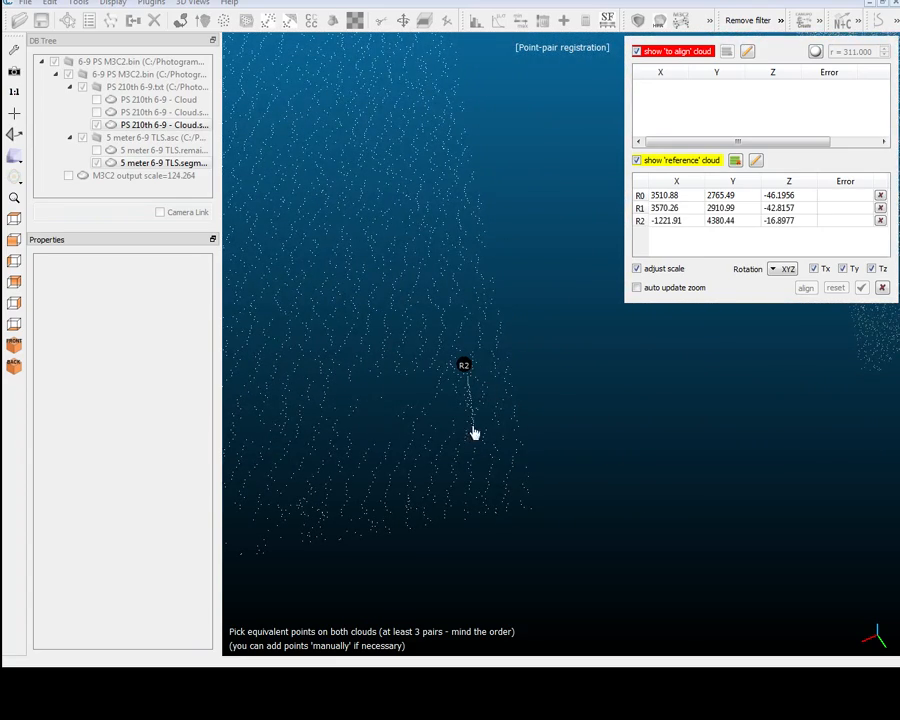
left_click(476, 433)
Pick the matching points A0 and A1 on the target near the lower-left corner of the PS cloud.
scroll(597, 544, "down", 5)
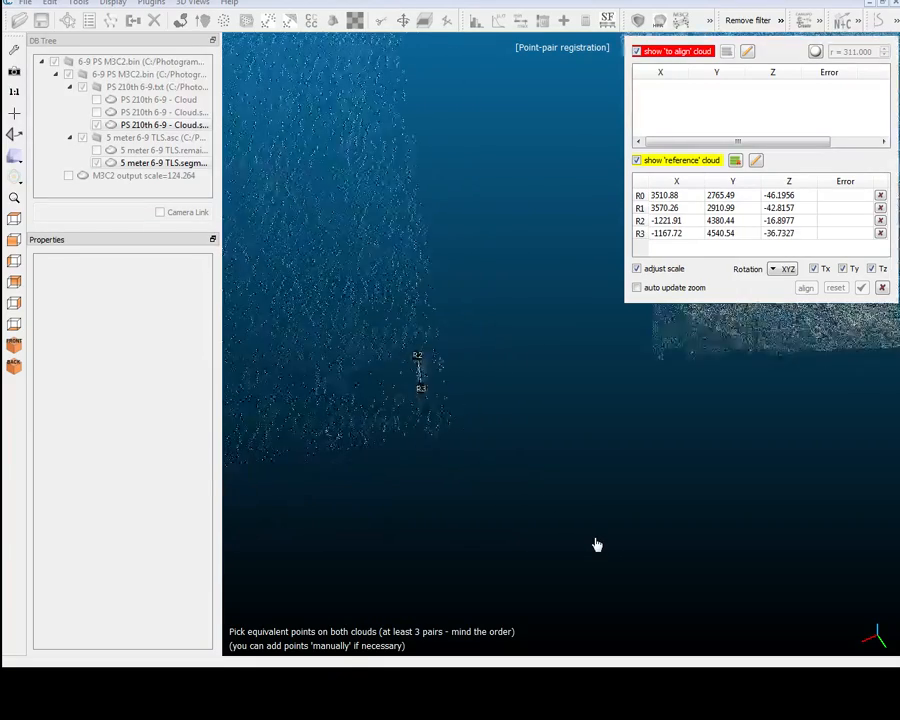
scroll(597, 544, "up", 5)
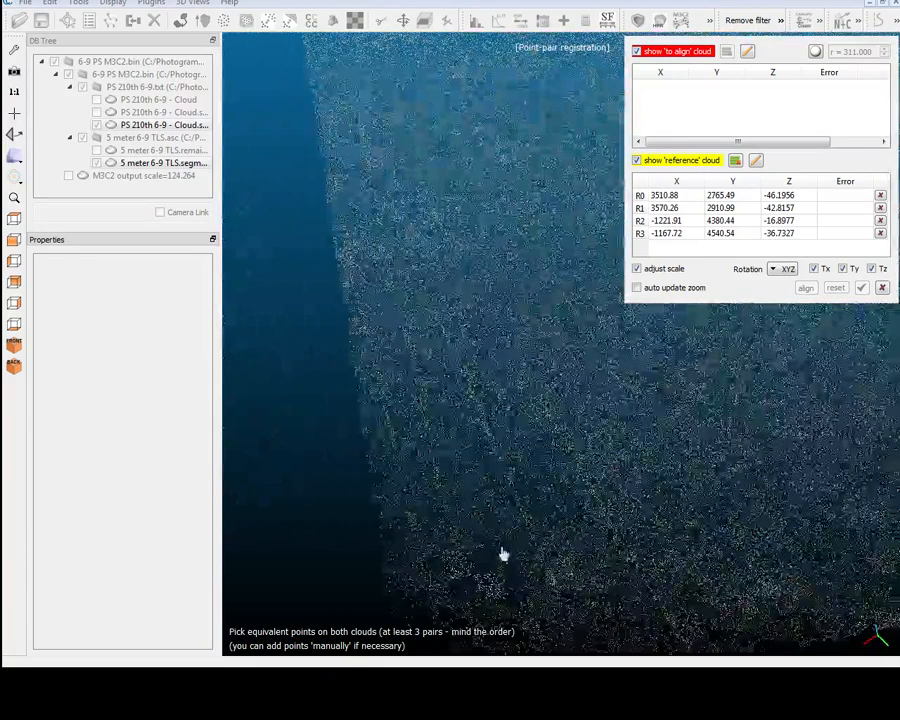
left_click(502, 550)
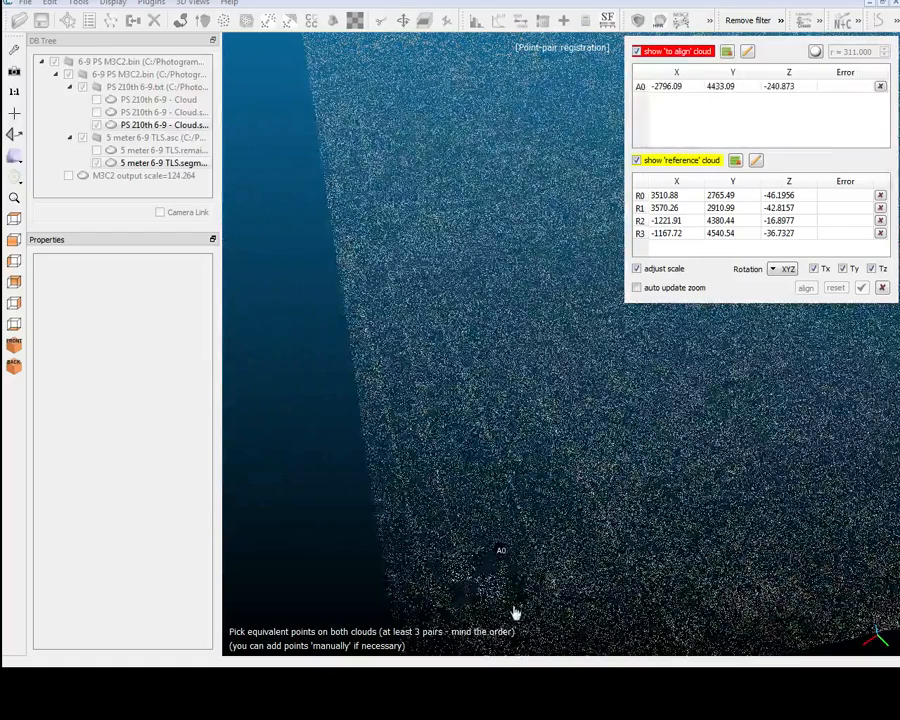
left_click(507, 603)
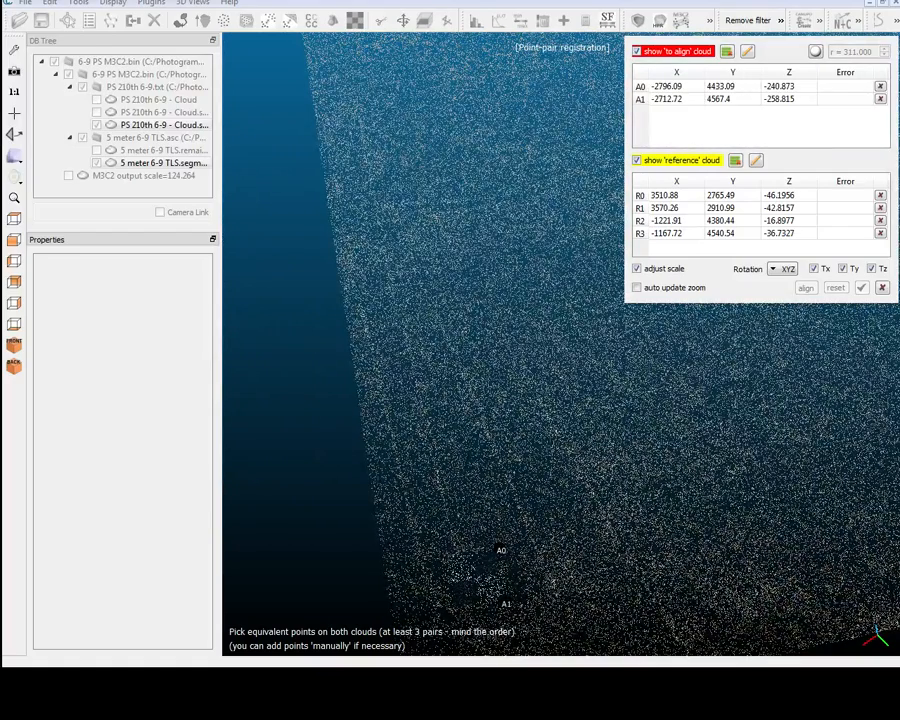
Pick the matching points A2 and A3 on the target near the lower-right corner of the PS cloud.
right_click_drag(860, 600, 568, 649)
scroll(465, 535, "up", 3)
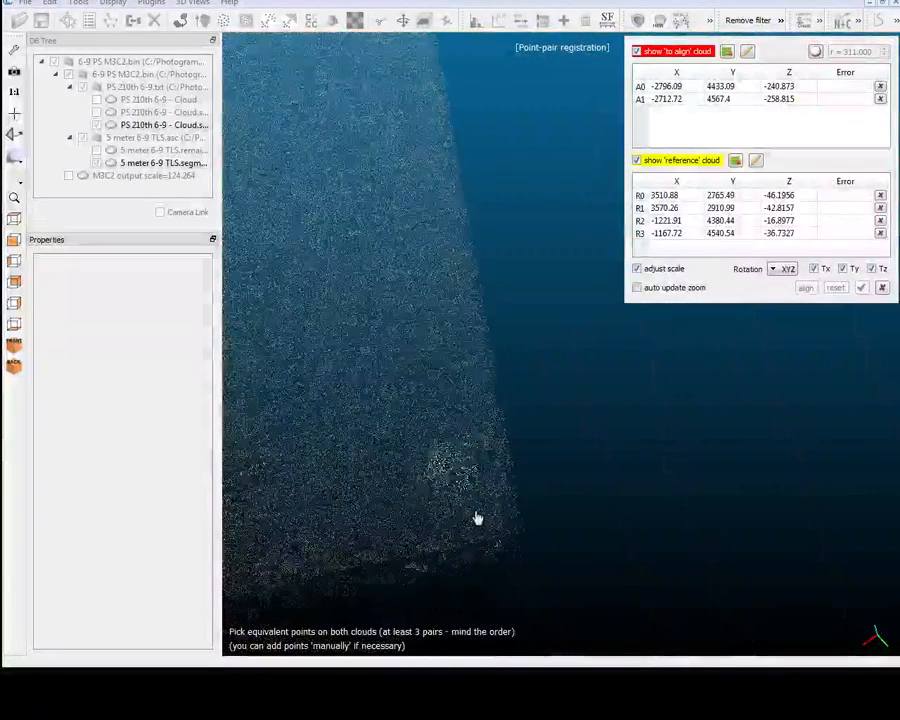
left_click(481, 488)
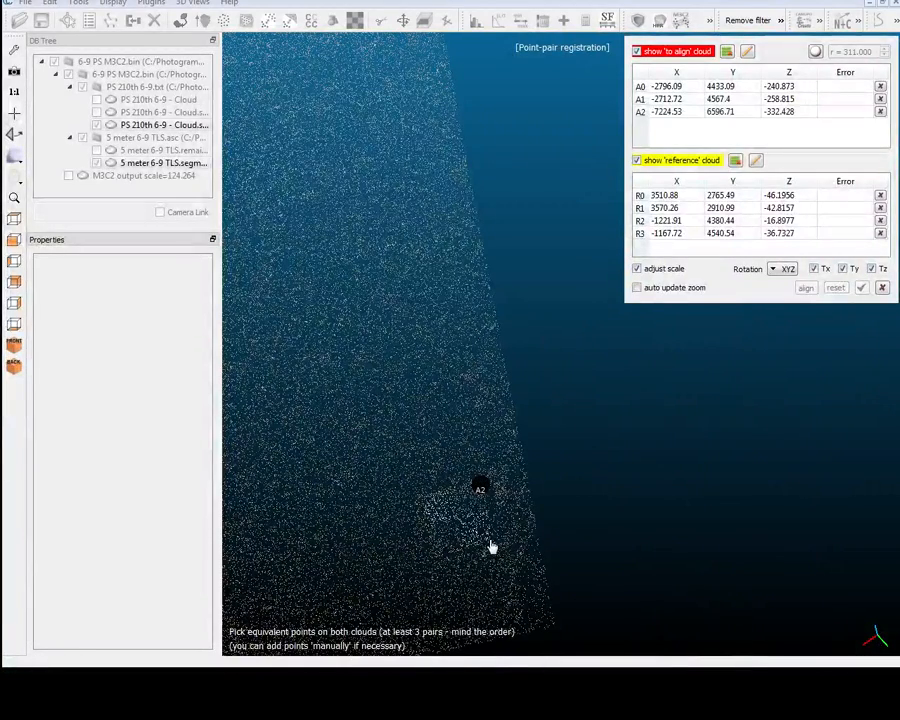
left_click(490, 545)
left_click_drag(834, 327, 834, 331)
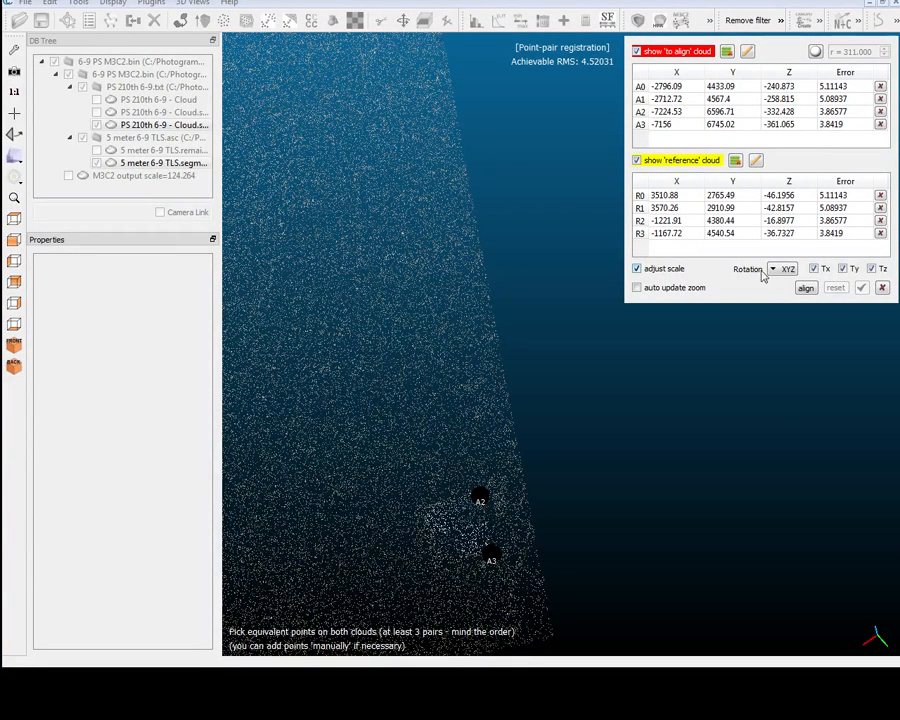
Align the PS cloud to the TLS reference from the four point pairs with scale adjustment, and accept the registration.
left_click(806, 289)
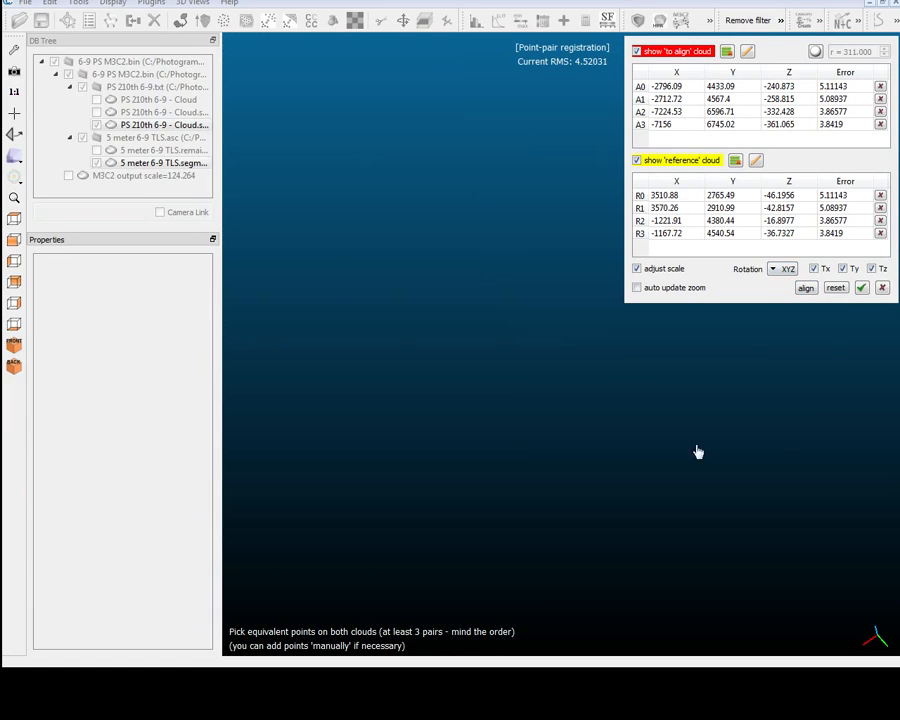
left_click_drag(618, 374, 441, 303)
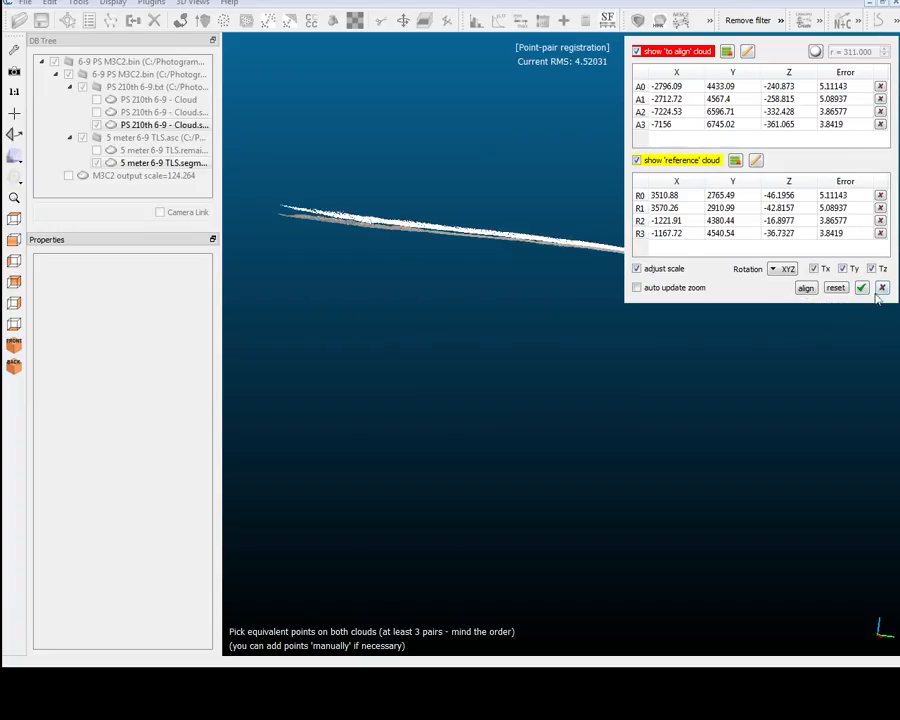
left_click(860, 288)
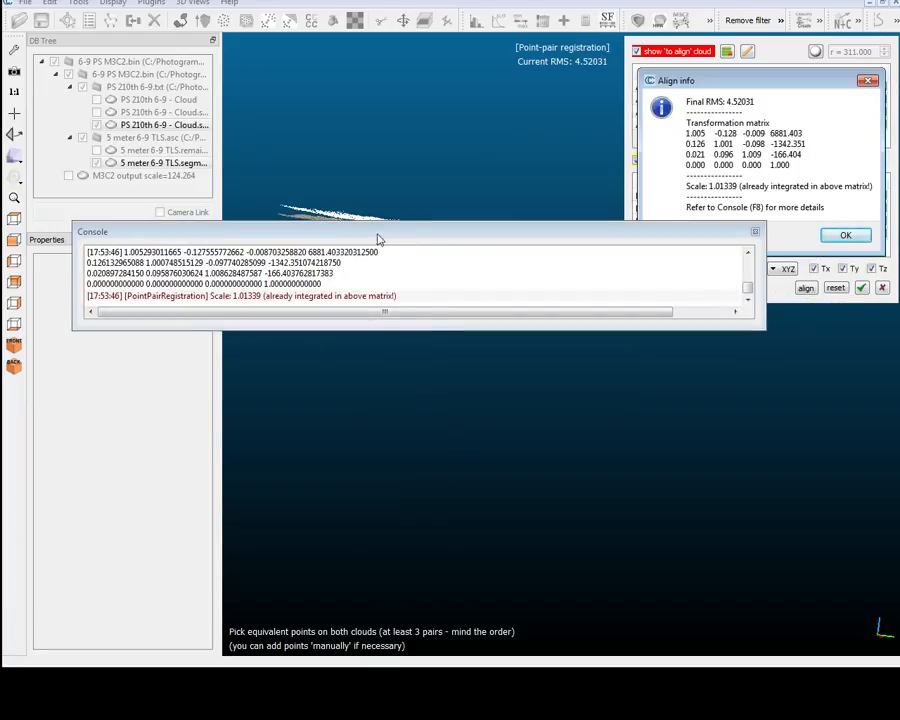
left_click(846, 235)
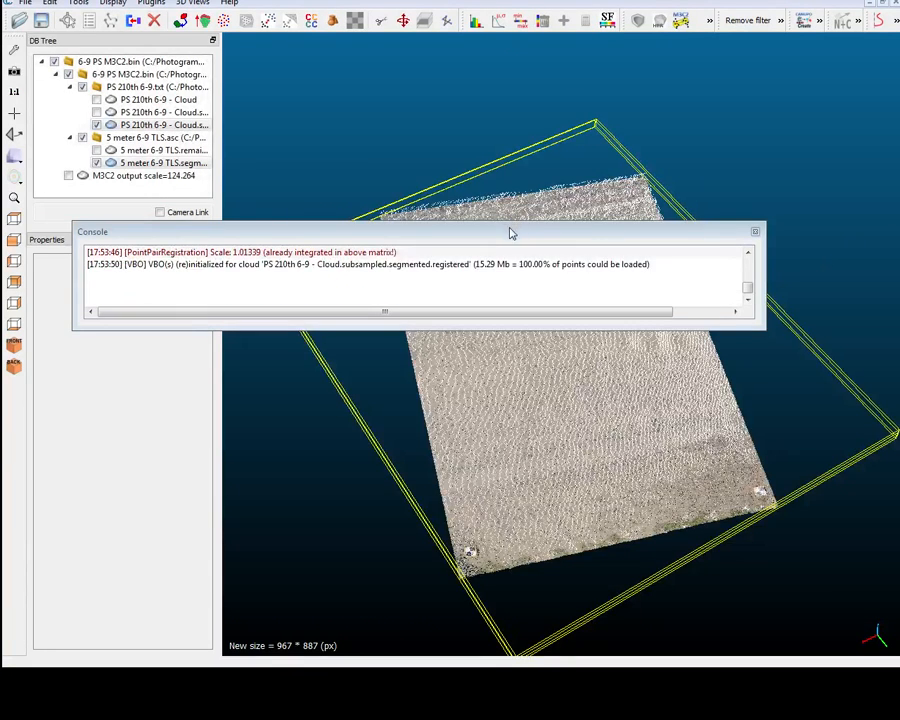
Start a fine ICP registration with the registered PS 210th 6-9 cloud as data and 5 meter 6-9 TLS.segmented as model.
left_click_drag(510, 233, 598, 576)
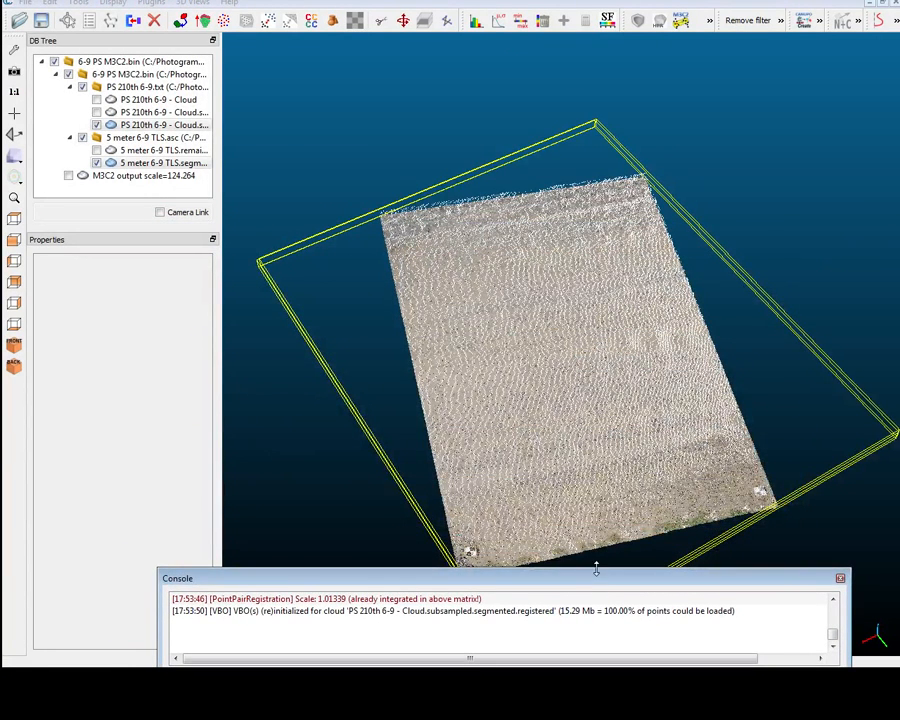
left_click_drag(600, 500, 484, 415)
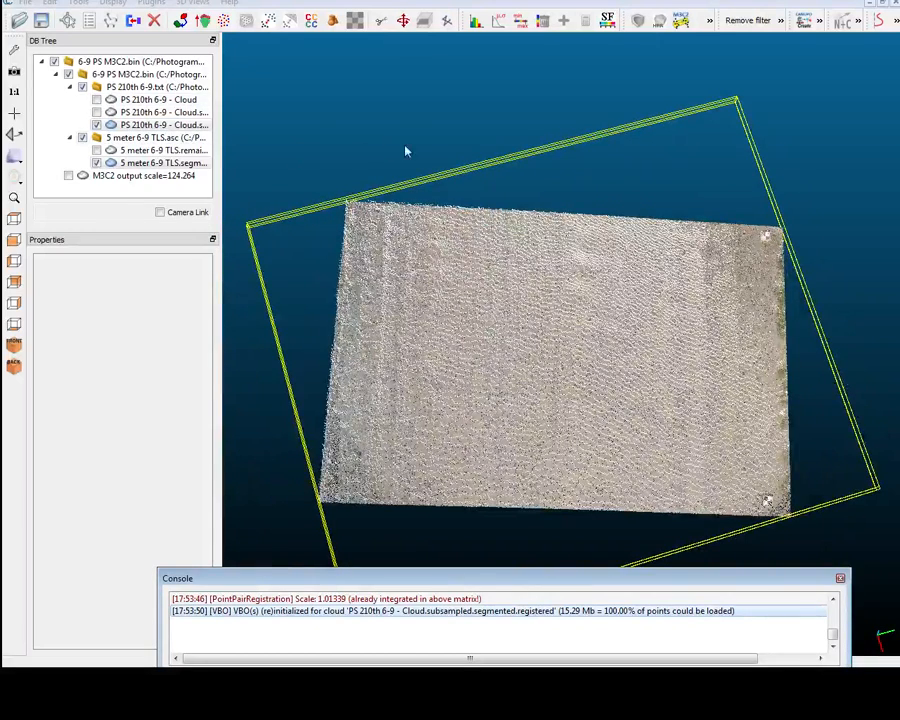
left_click(78, 3)
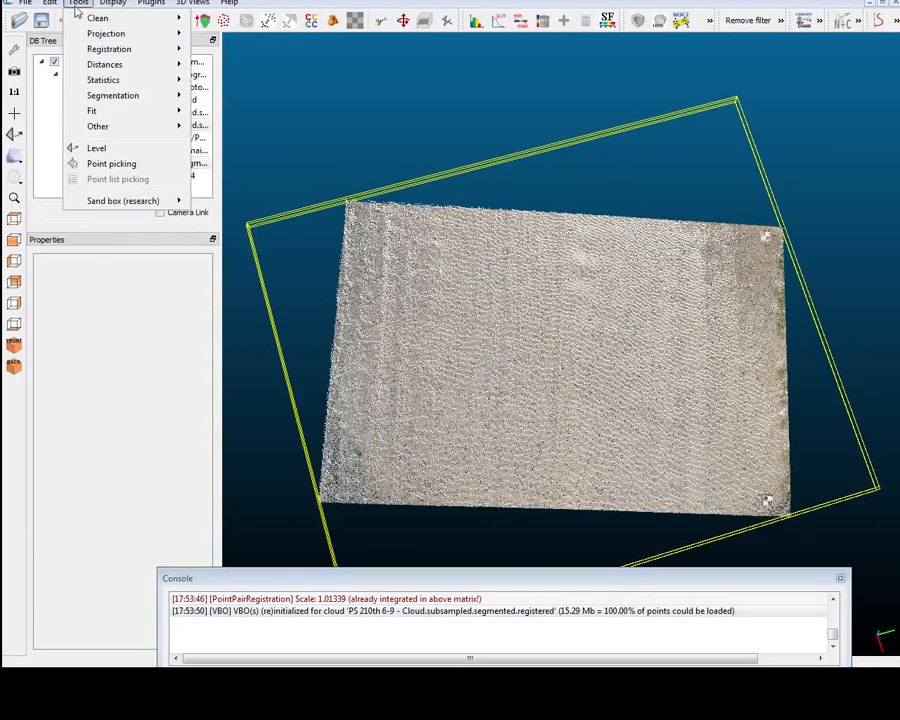
mouse_move(130, 49)
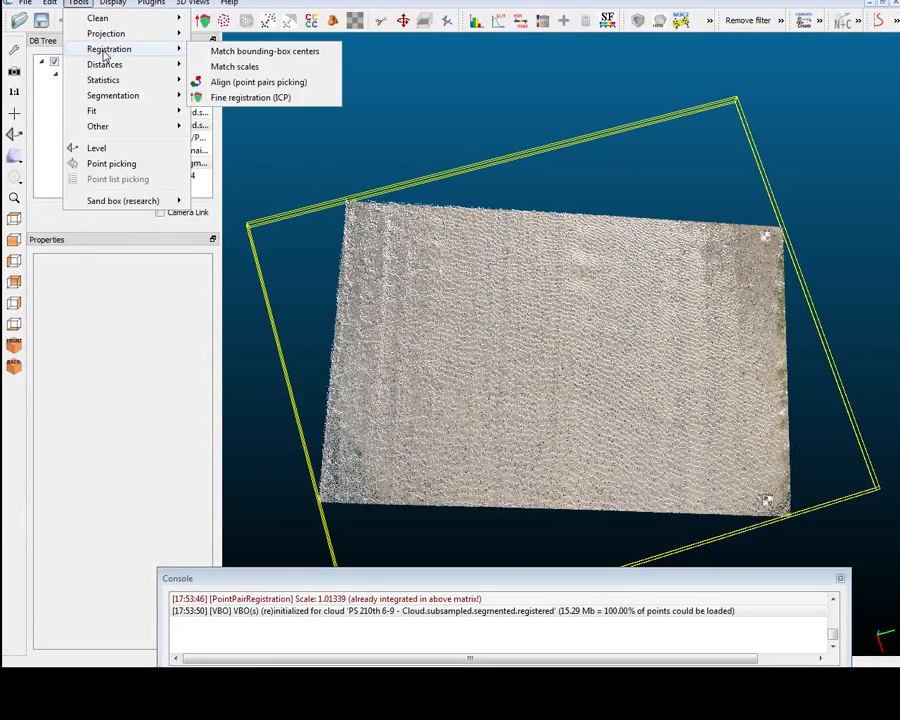
left_click(297, 99)
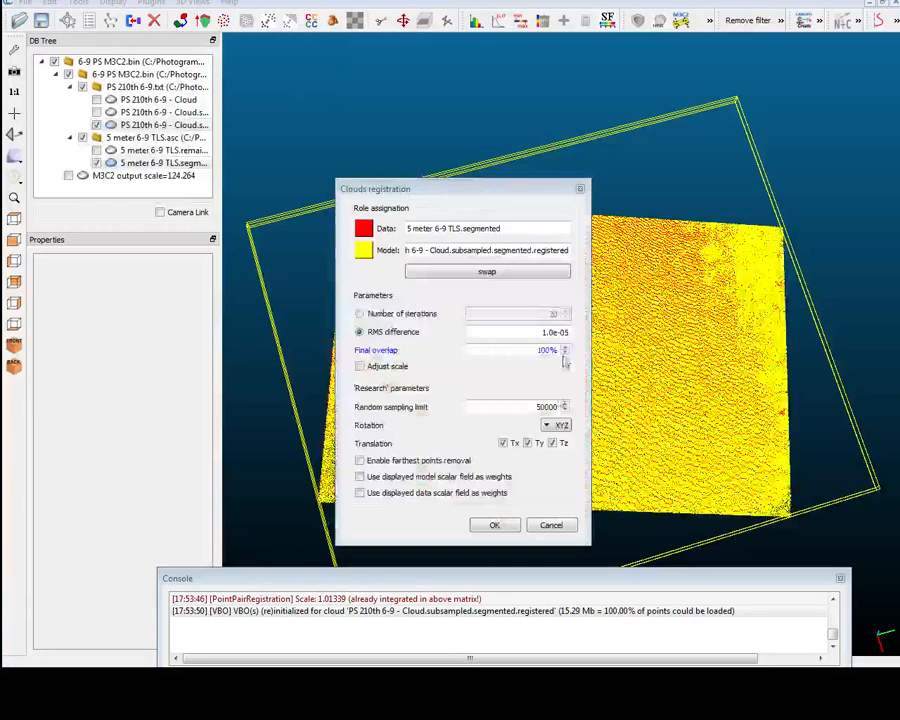
left_click(468, 274)
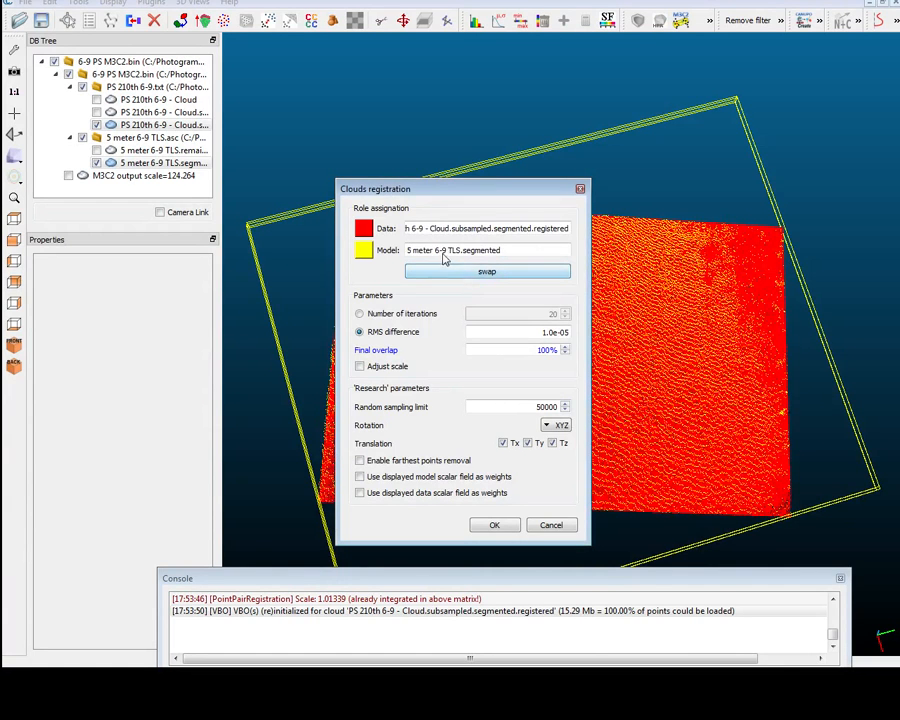
left_click_drag(444, 256, 503, 256)
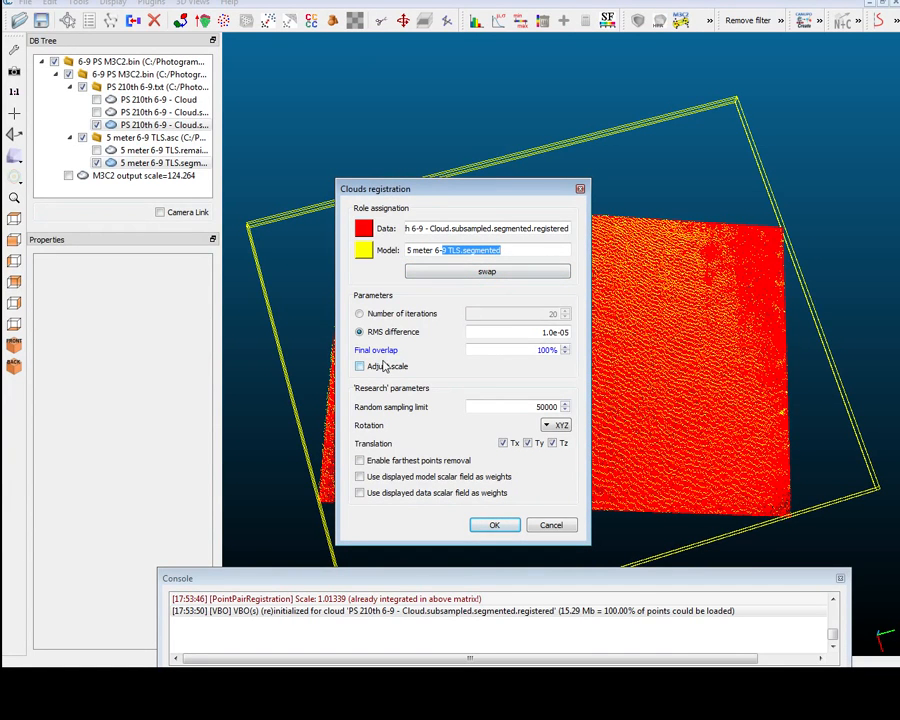
Enable scale adjustment, run the ICP registration with an RMS difference of 1.0e-05 and 100% final overlap, and dismiss its report.
double_click(535, 333)
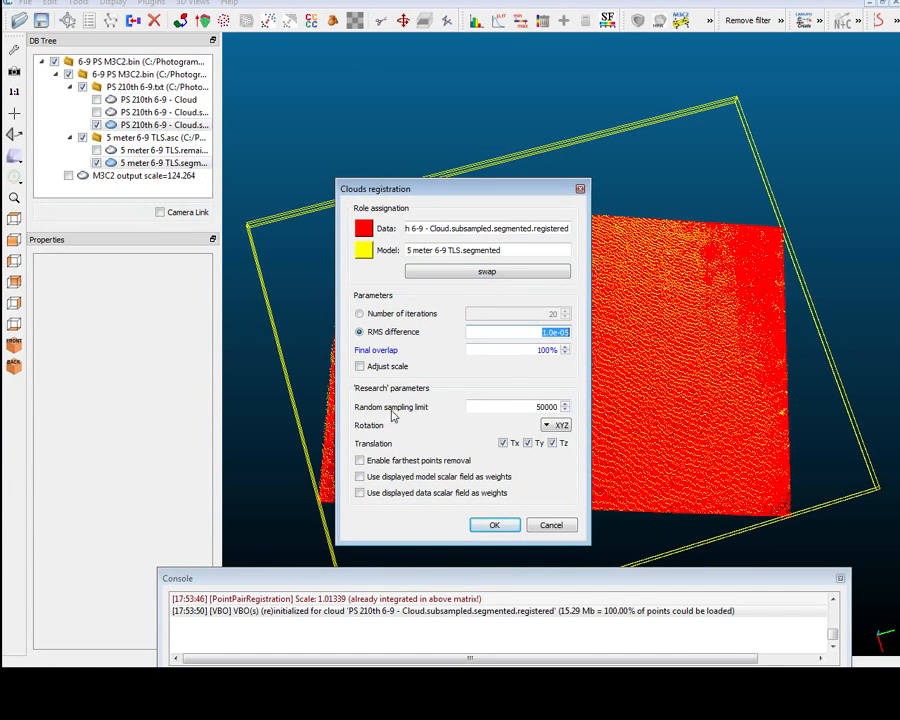
left_click(360, 367)
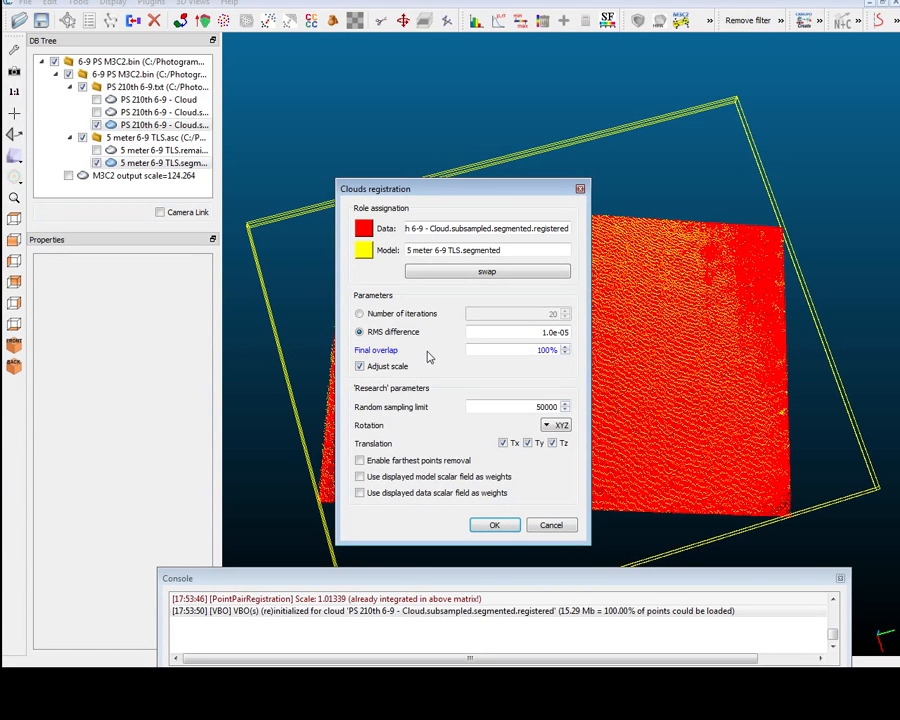
left_click(495, 525)
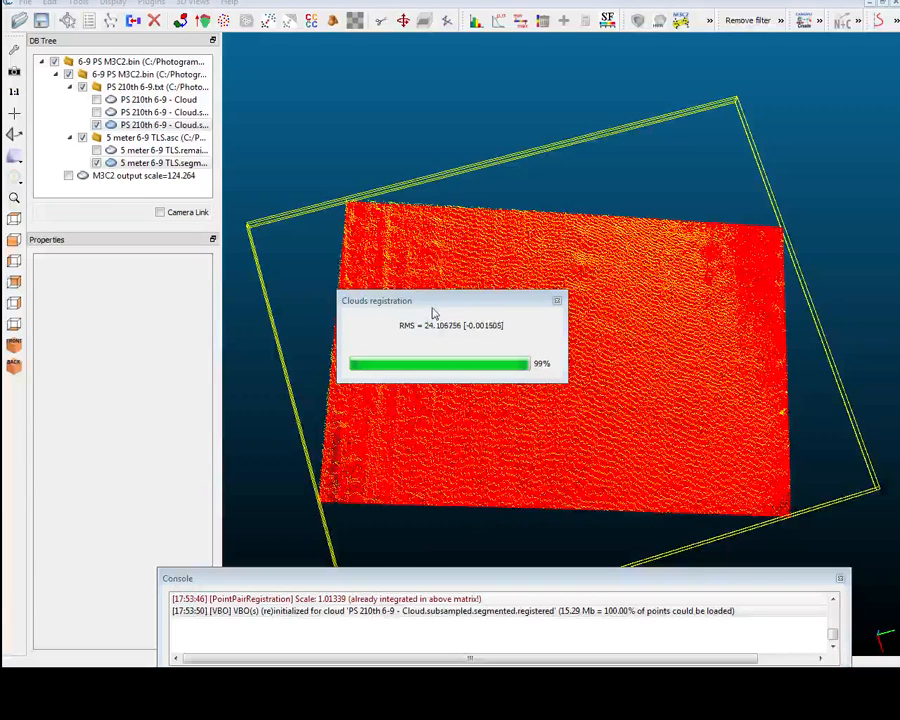
left_click_drag(432, 306, 493, 275)
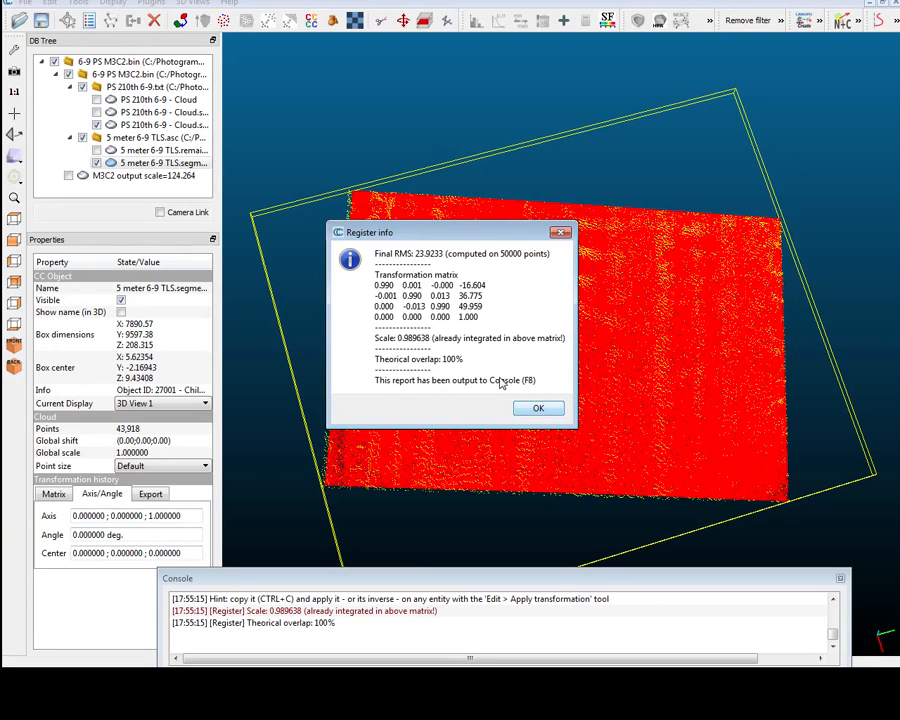
left_click(538, 409)
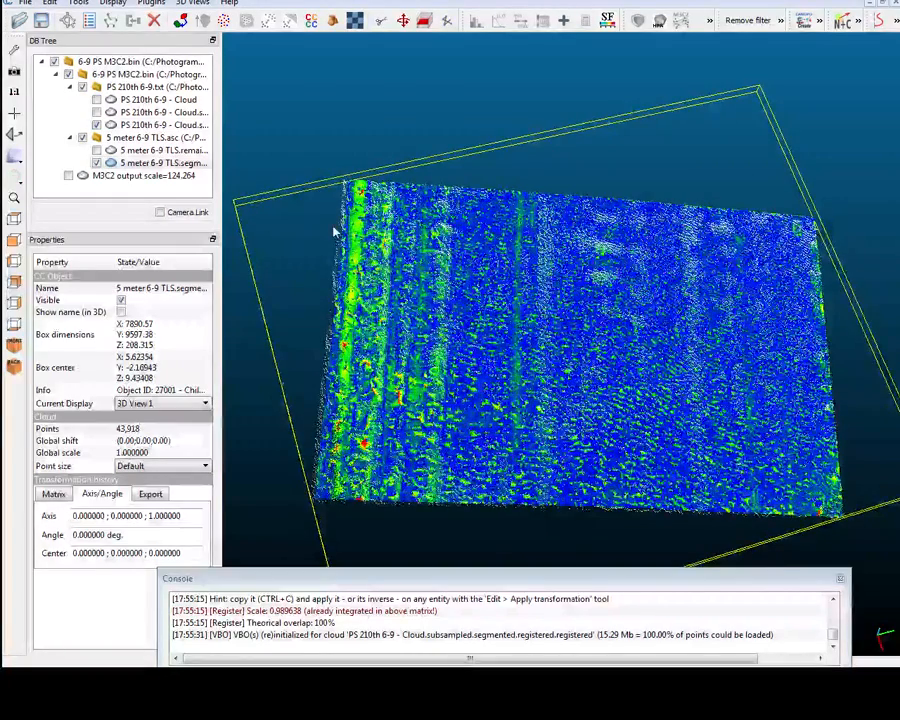
Set up a cloud-to-cloud distance computation of the registered PS cloud against 5 meter 6-9 TLS.segmented with a maximum distance of 100.
left_click(150, 125)
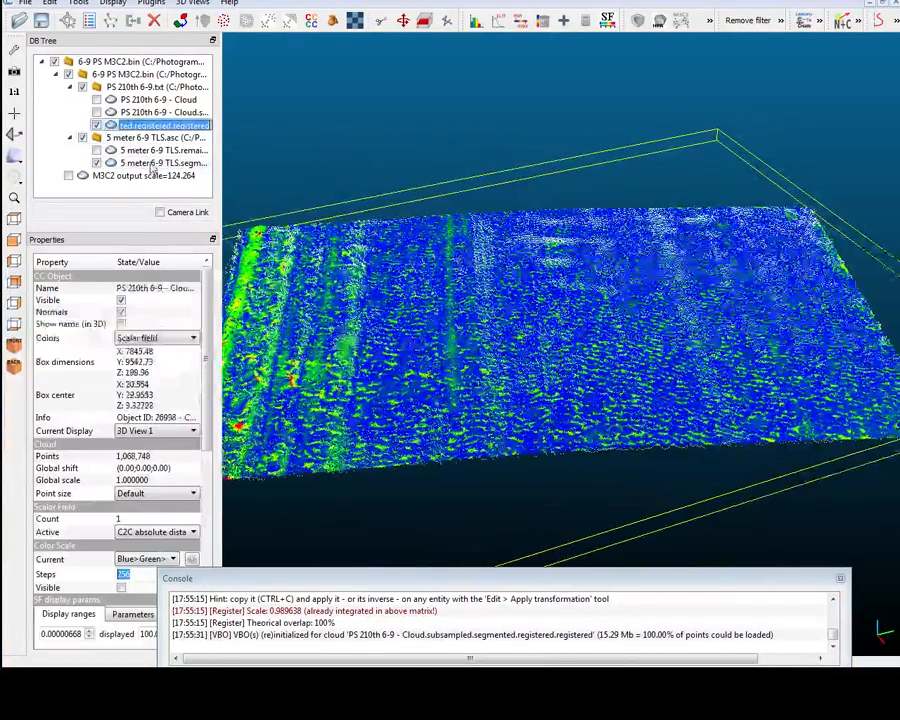
left_click(152, 163, "ctrl")
left_click(80, 4)
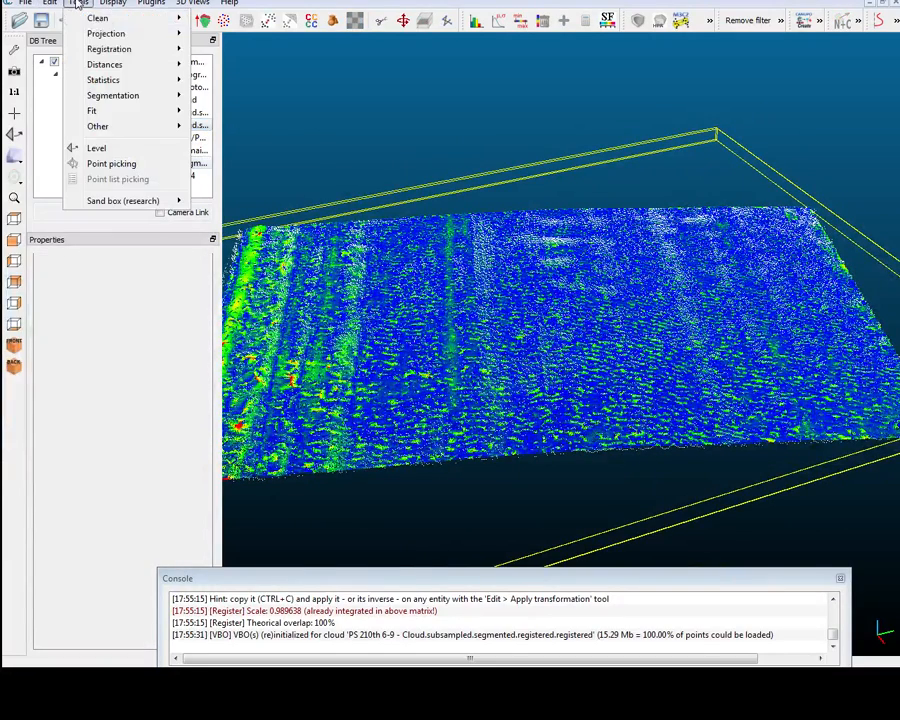
mouse_move(125, 63)
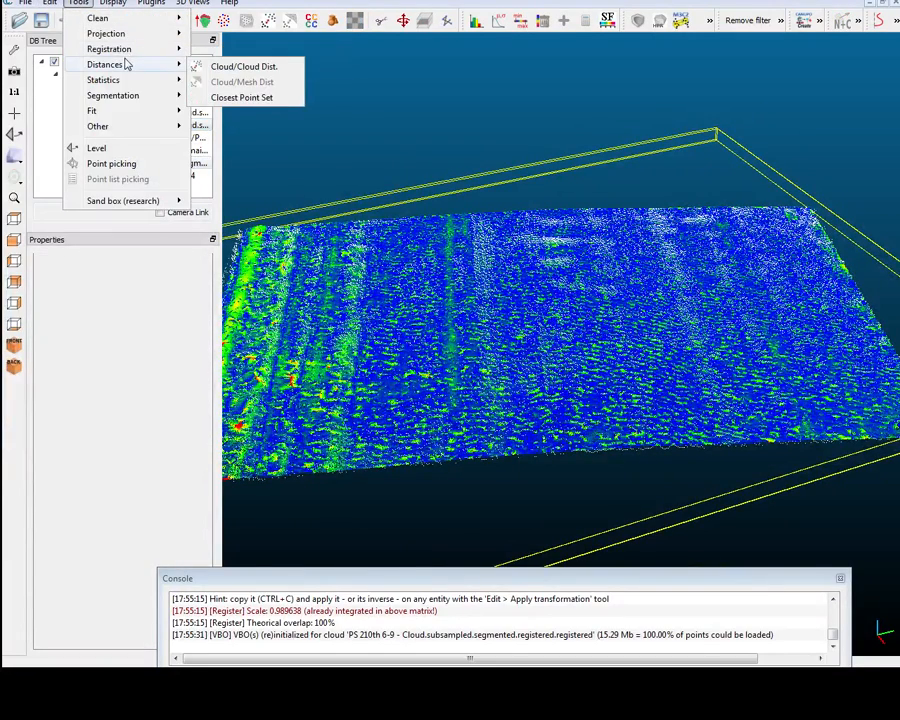
left_click(225, 73)
left_click(481, 354)
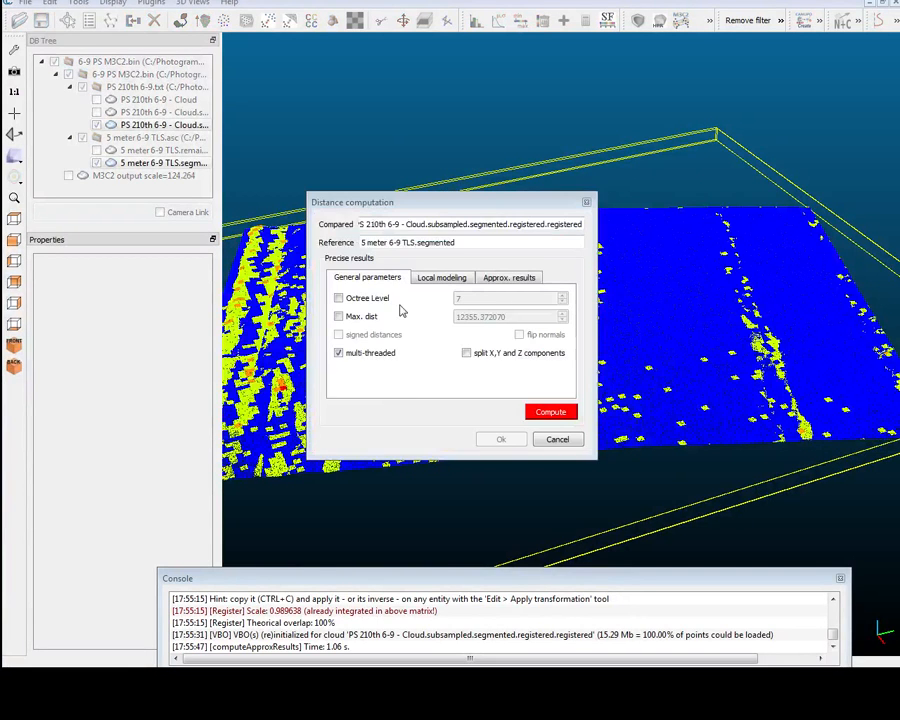
left_click(372, 316)
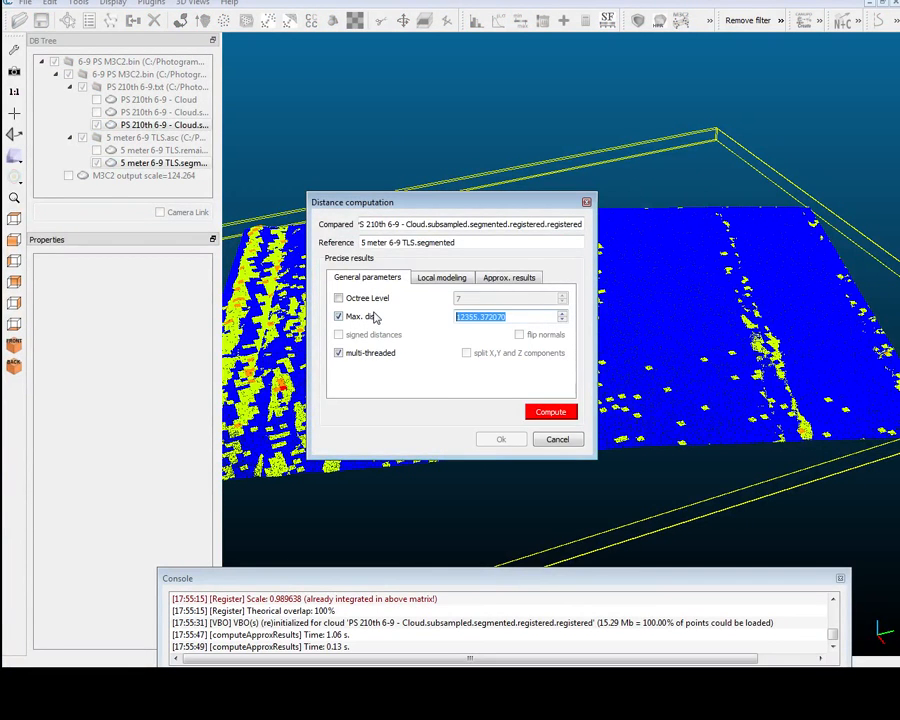
type("100")
Try to compute the cloud-to-cloud distances with the Height Function local model, and cancel the computation.
left_click(441, 277)
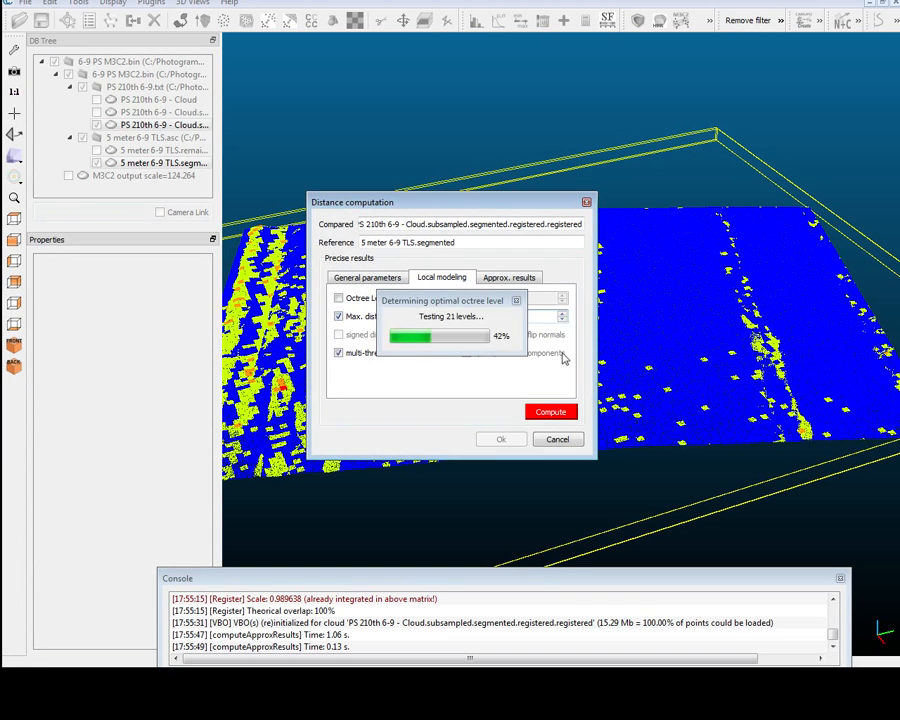
left_click(507, 300)
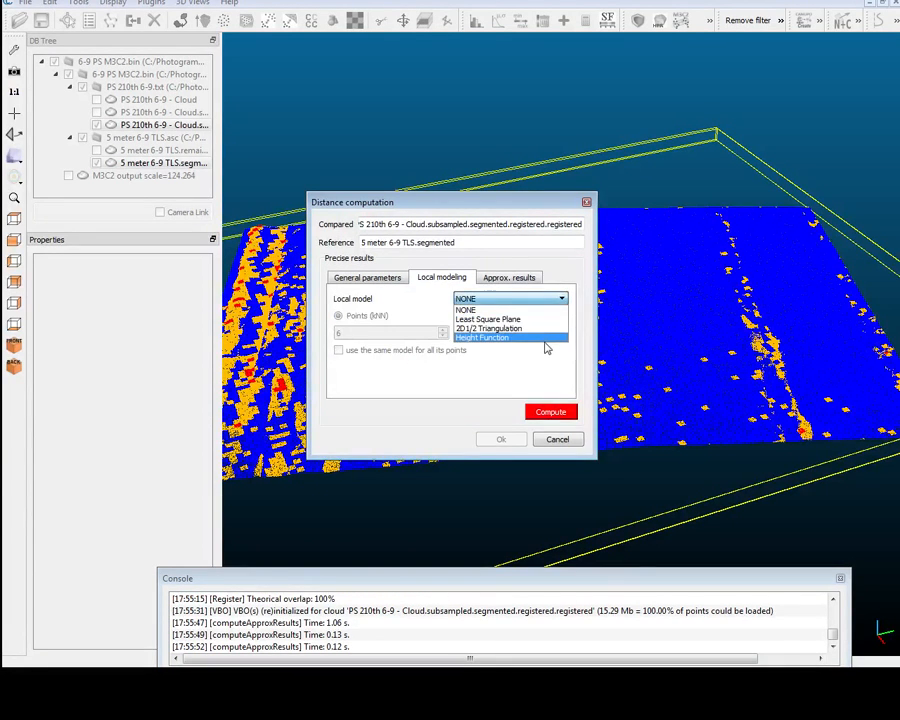
left_click(508, 337)
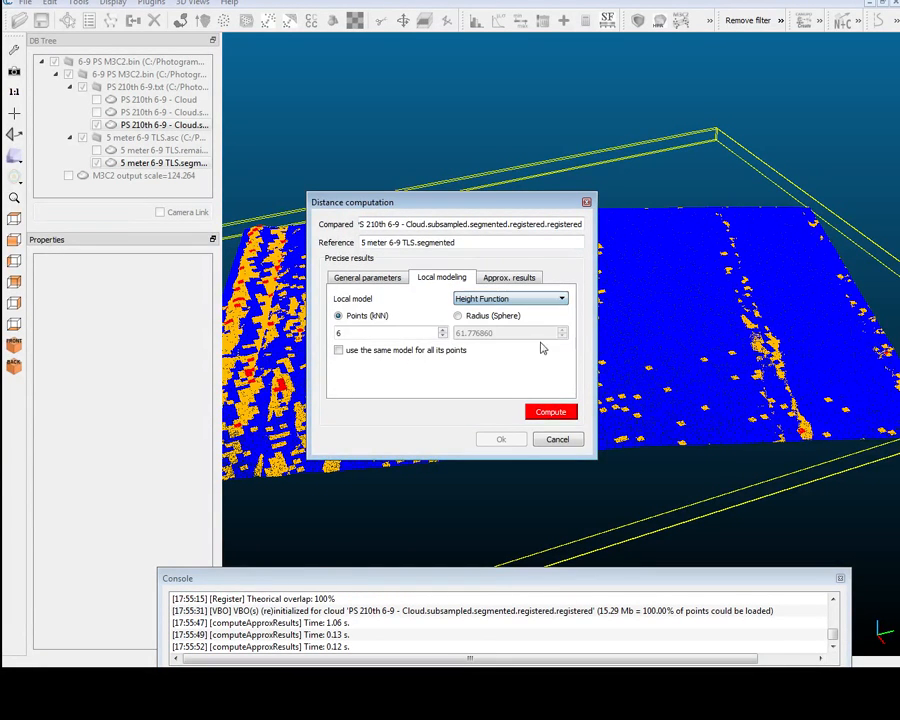
left_click(509, 279)
left_click(443, 279)
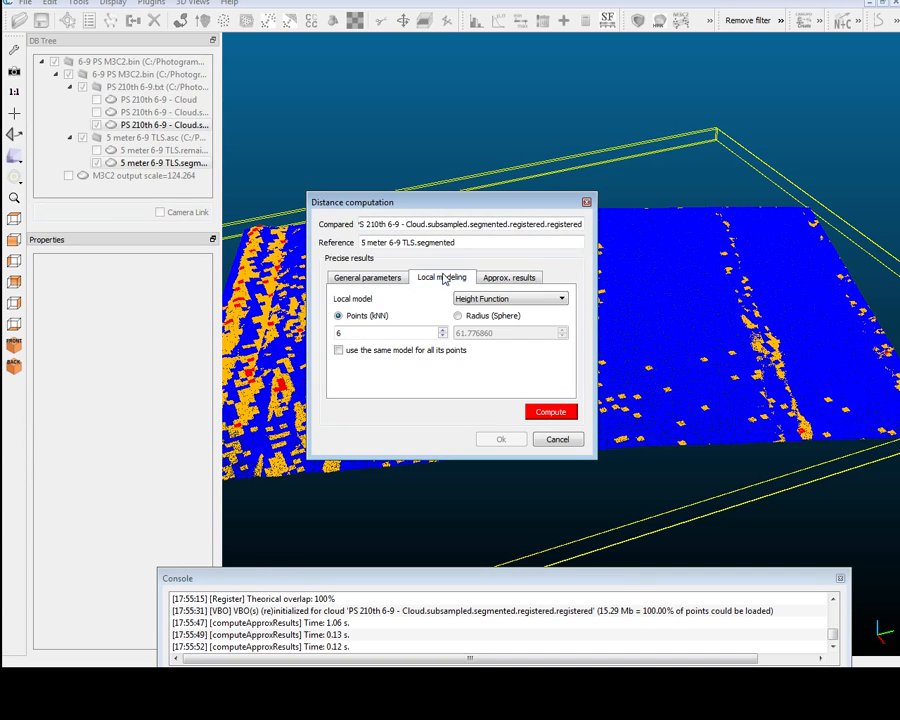
left_click(507, 300)
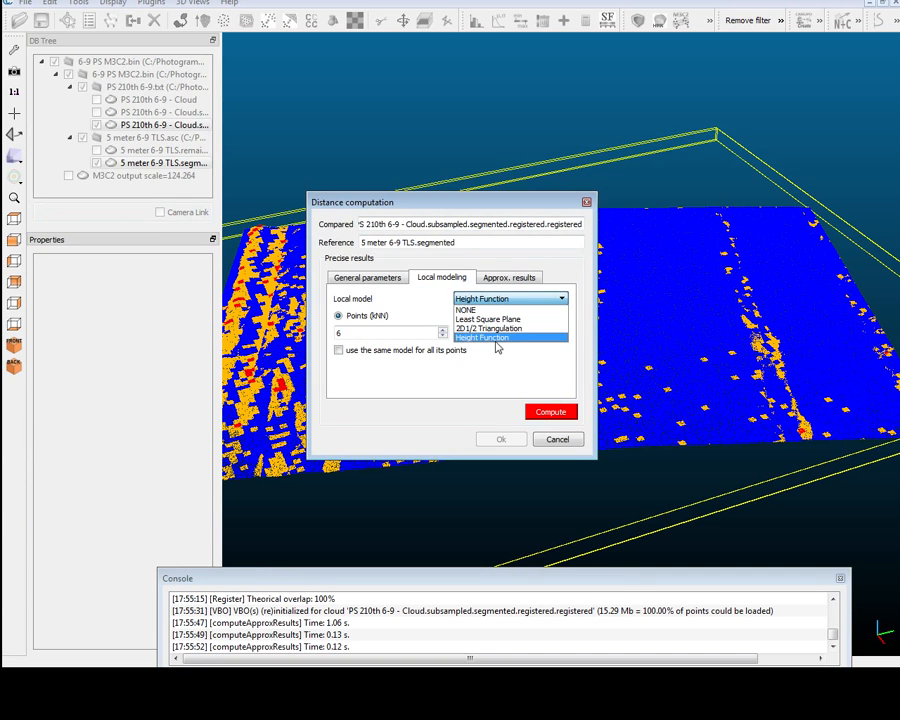
left_click(497, 340)
left_click(364, 279)
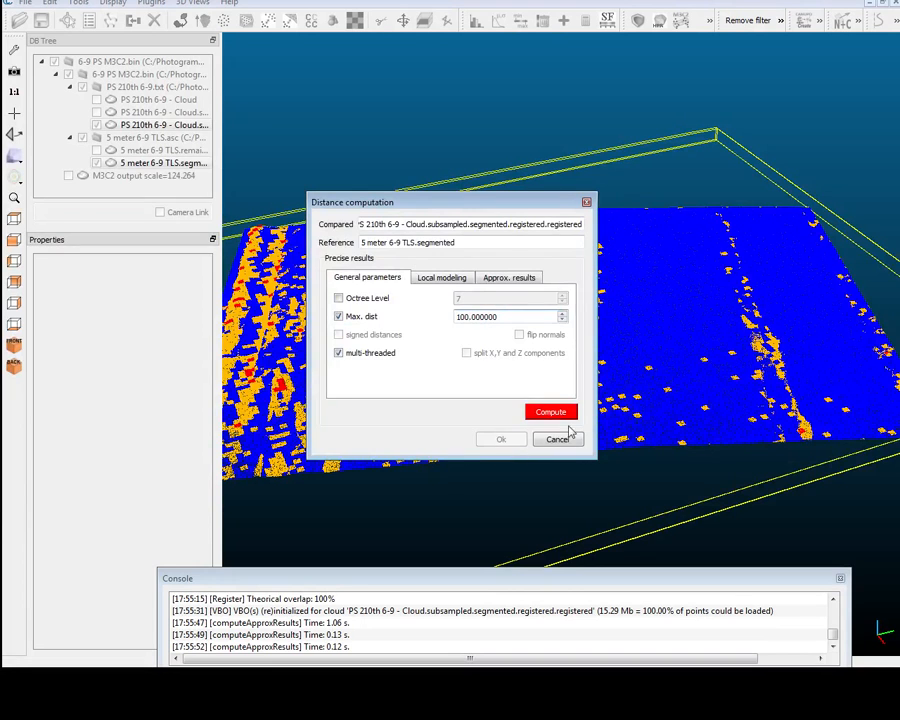
left_click(540, 415)
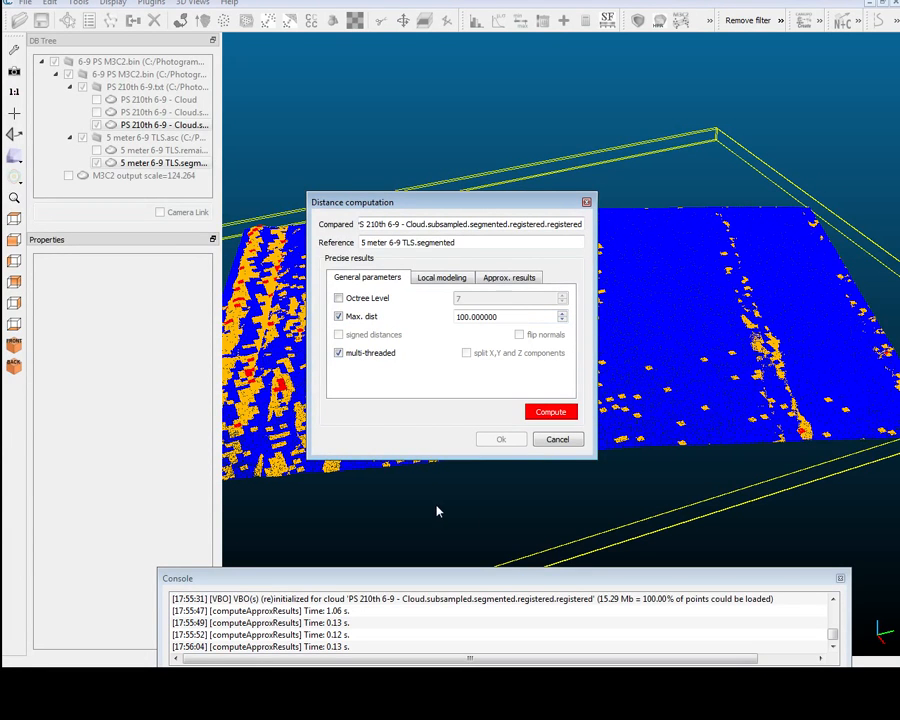
left_click(557, 440)
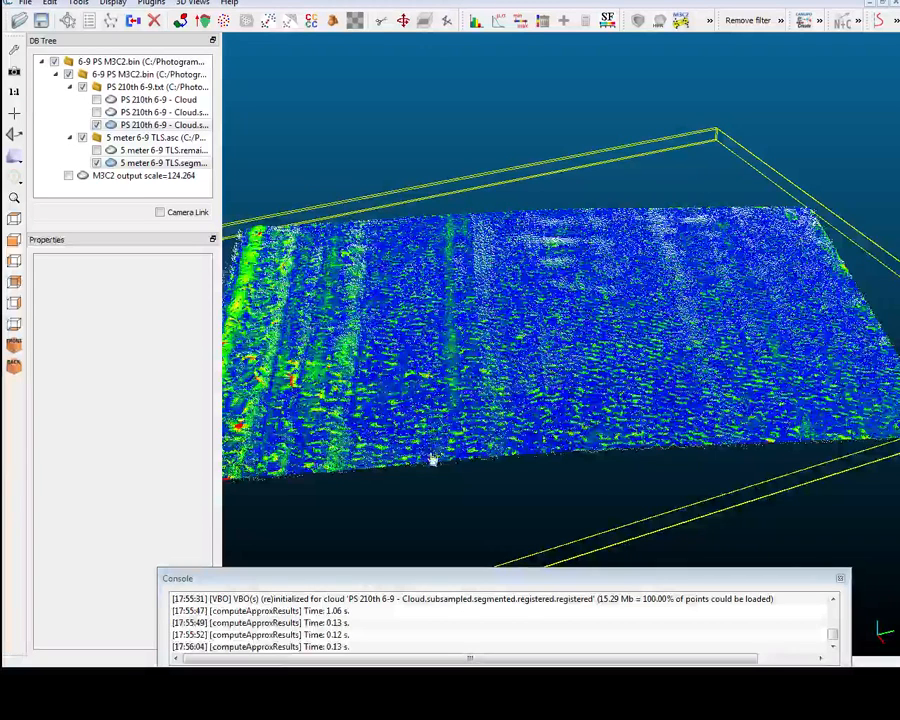
Color the registered PS 210th 6-9 cloud by its C2C absolute distances scalar field, and hide 5 meter 6-9 TLS.segmented.
left_click(150, 124)
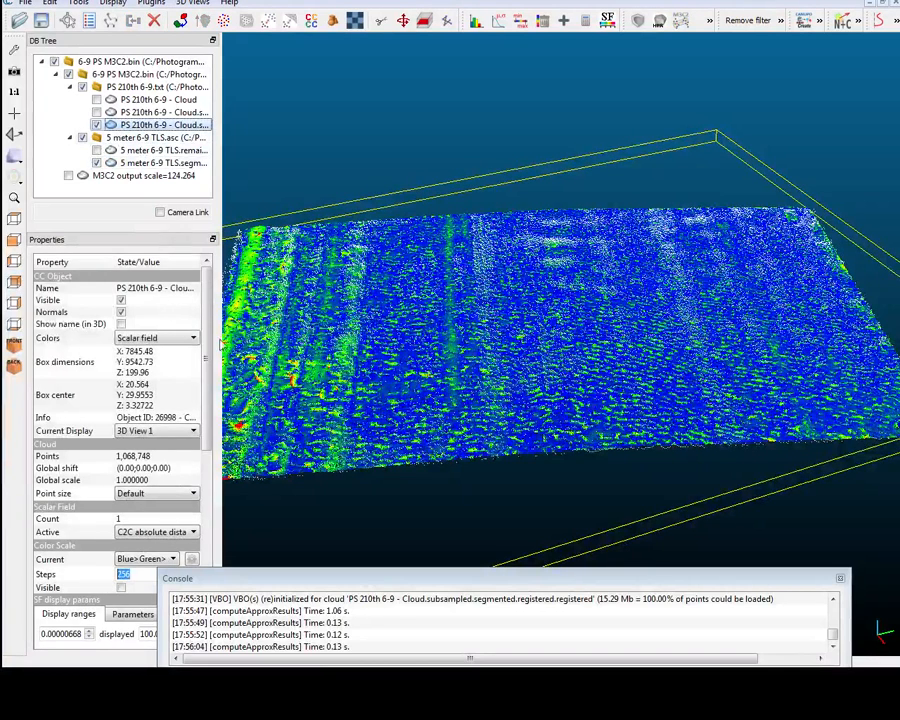
scroll(203, 385, "down", 1)
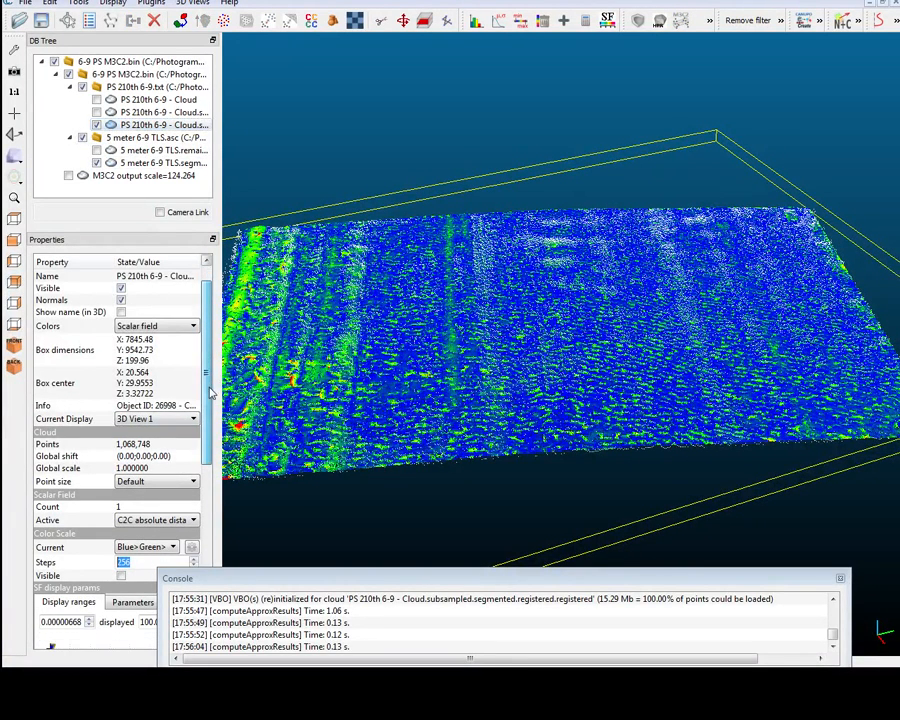
left_click(152, 326)
left_click(153, 328)
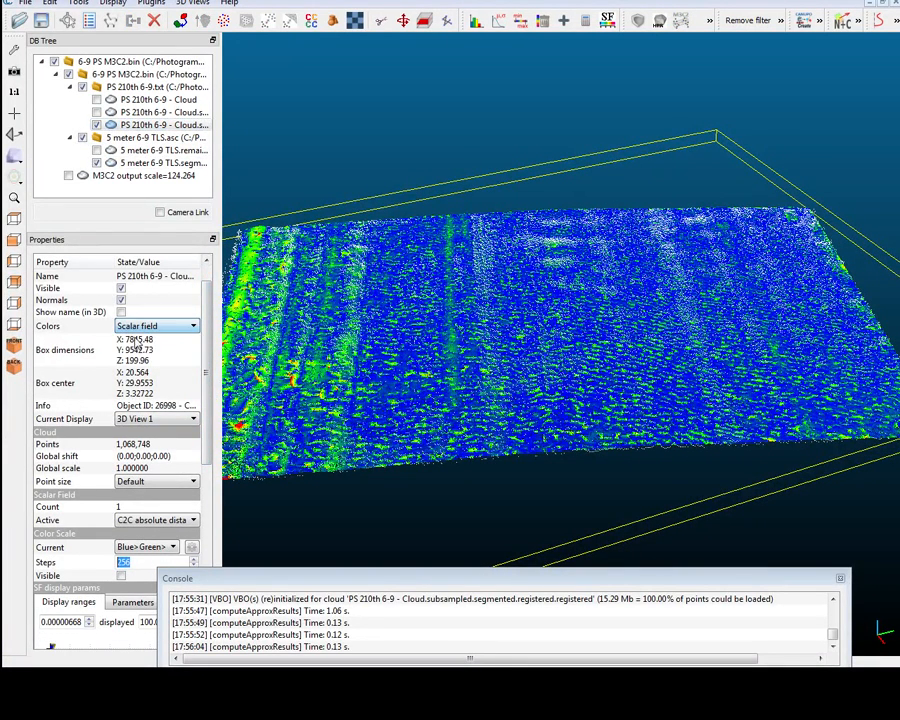
left_click(150, 326)
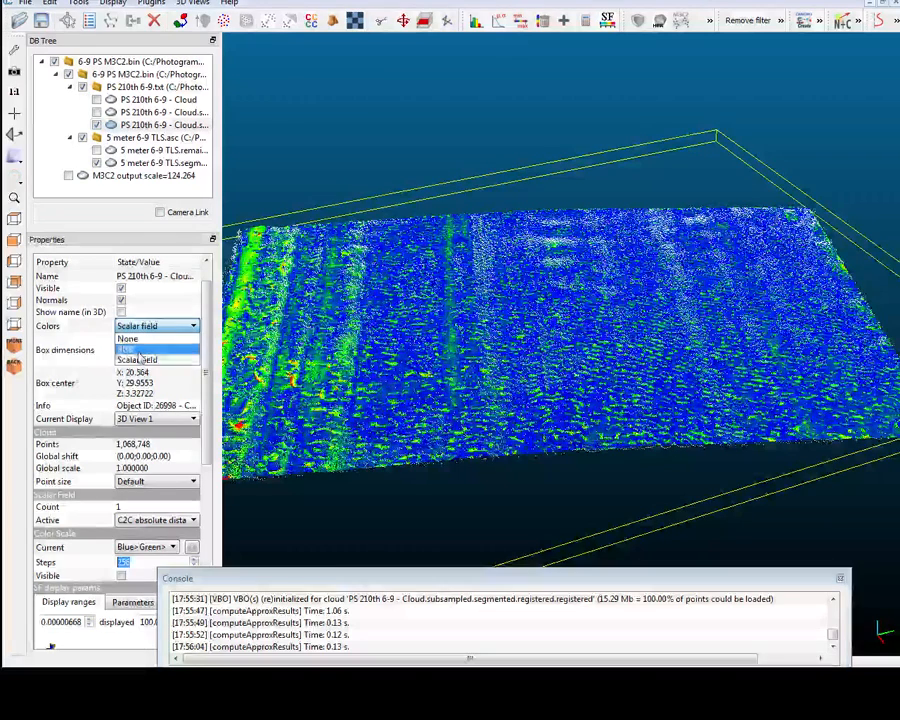
left_click(140, 358)
scroll(200, 420, "down", 2)
scroll(210, 440, "down", 6)
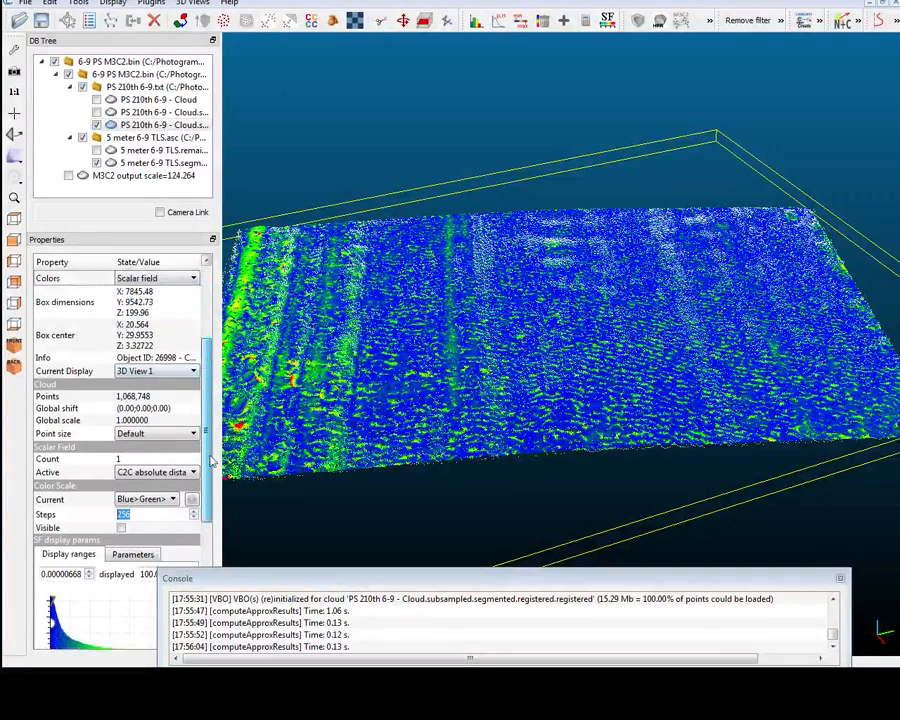
left_click(140, 423)
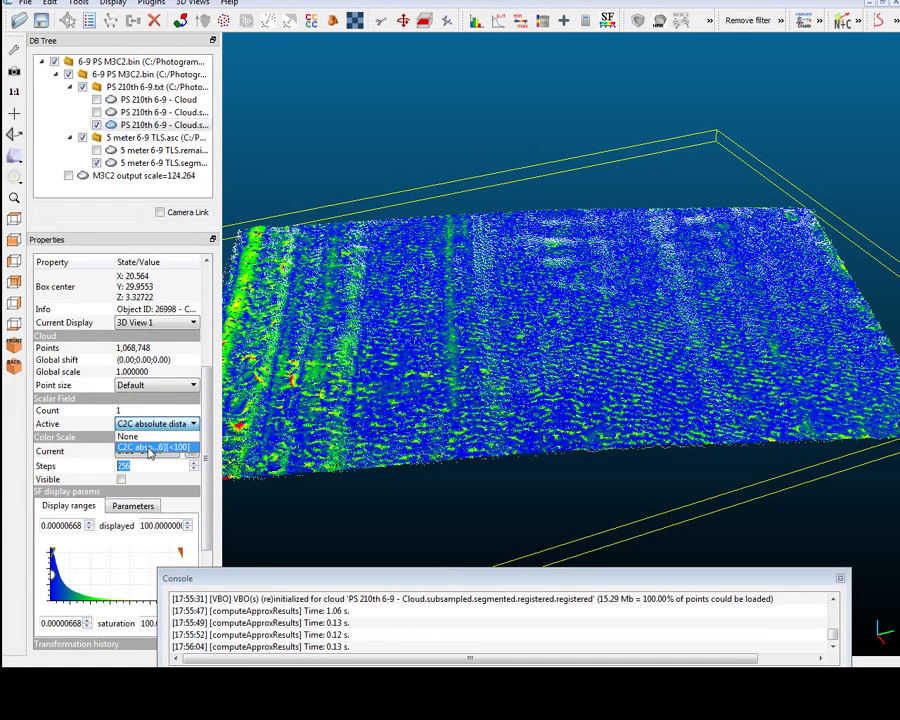
left_click(150, 448)
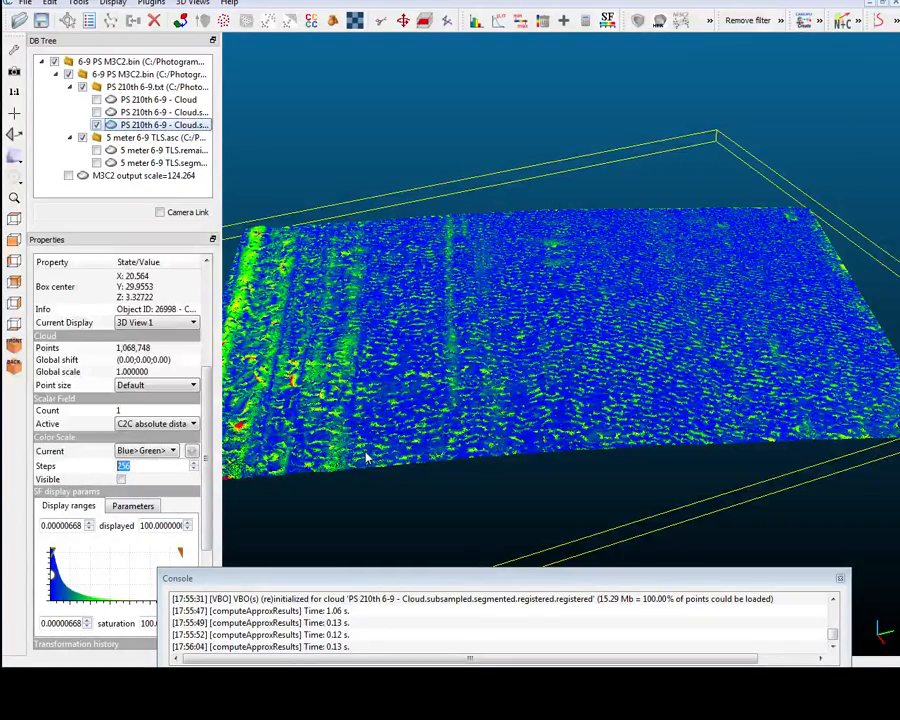
Show the color scale for the registered PS cloud's C2C absolute distances and inspect the cloud against it.
left_click_drag(366, 457, 361, 447)
scroll(361, 447, "down", 2)
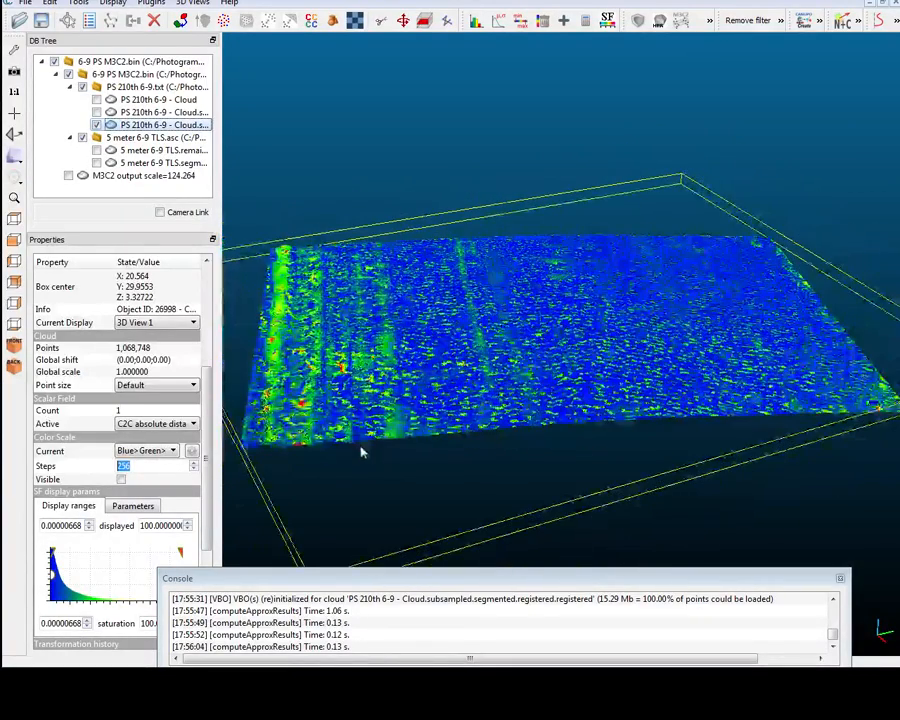
left_click(121, 480)
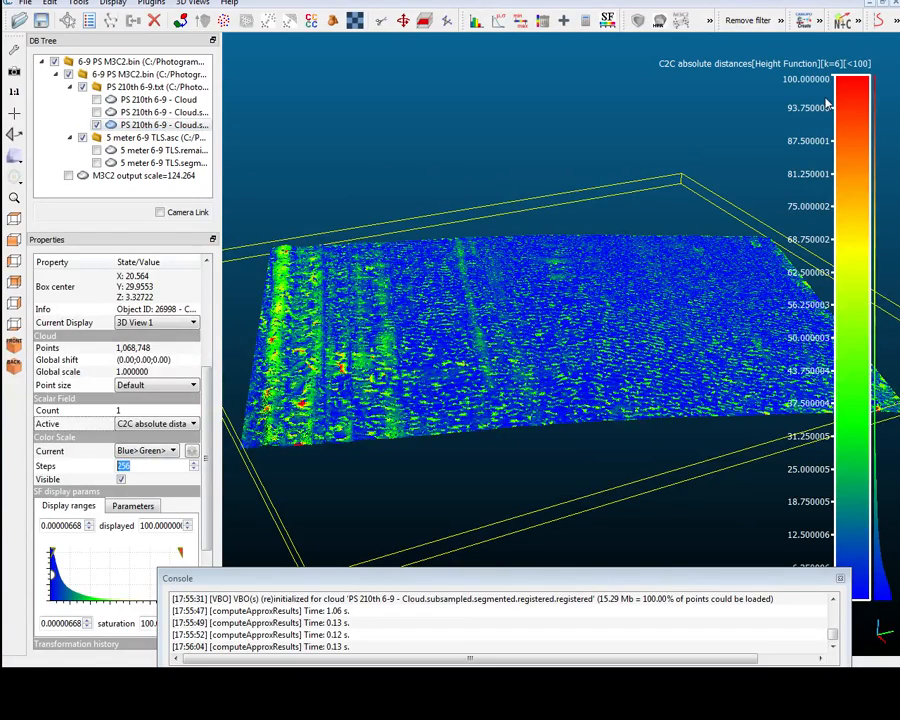
left_click_drag(828, 95, 680, 290)
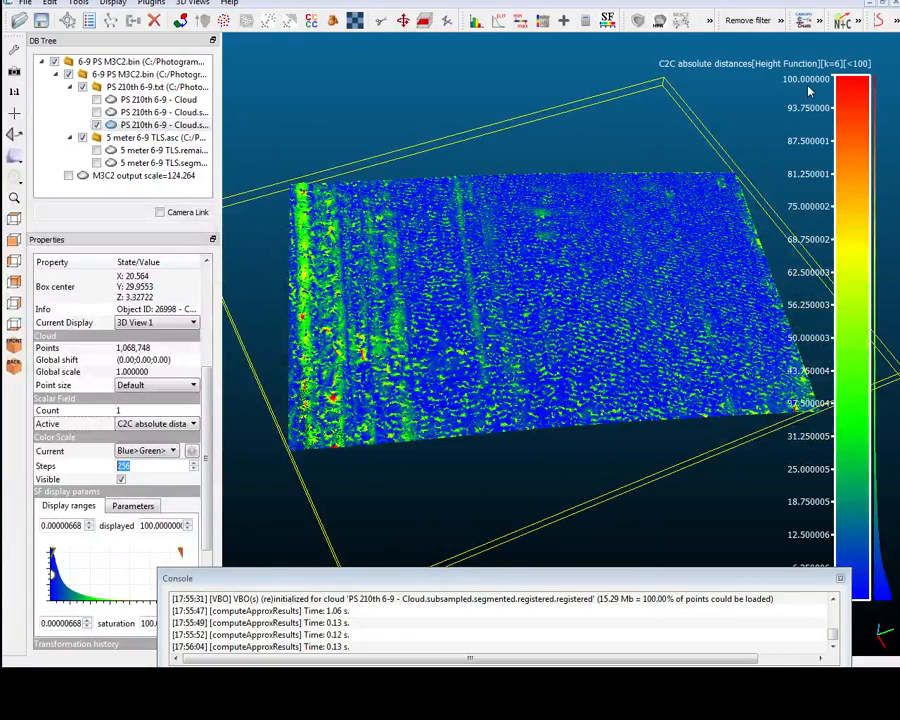
left_click_drag(530, 372, 540, 318)
scroll(540, 318, "up", 3)
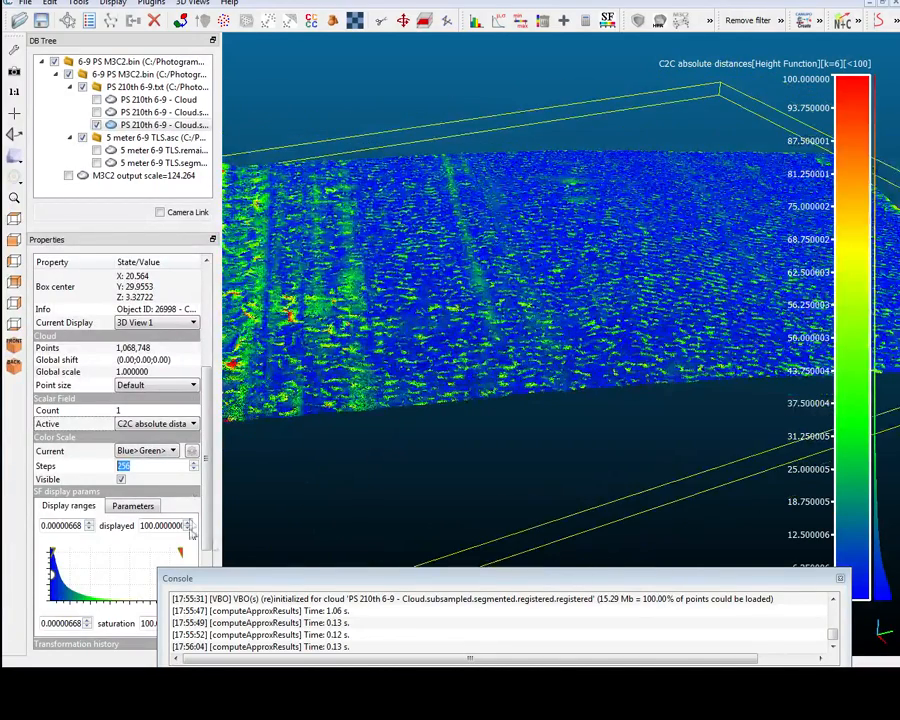
Move the console out of the way and lower the scalar field's maximum displayed value to about 64.02 and maximum saturation to about 64.55.
left_click_drag(267, 580, 330, 690)
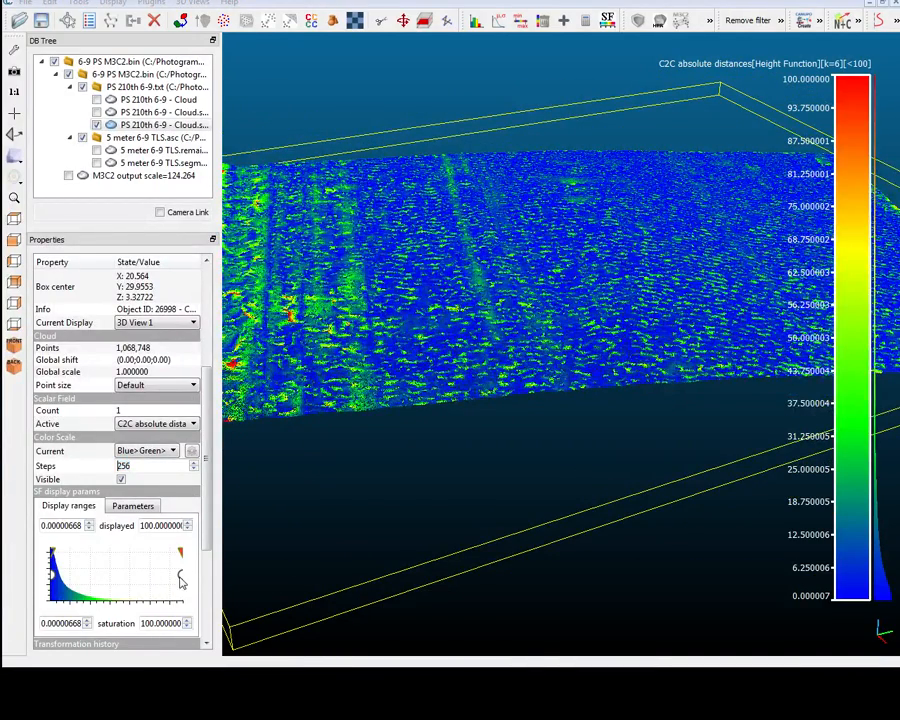
left_click_drag(181, 580, 137, 587)
left_click_drag(181, 557, 137, 584)
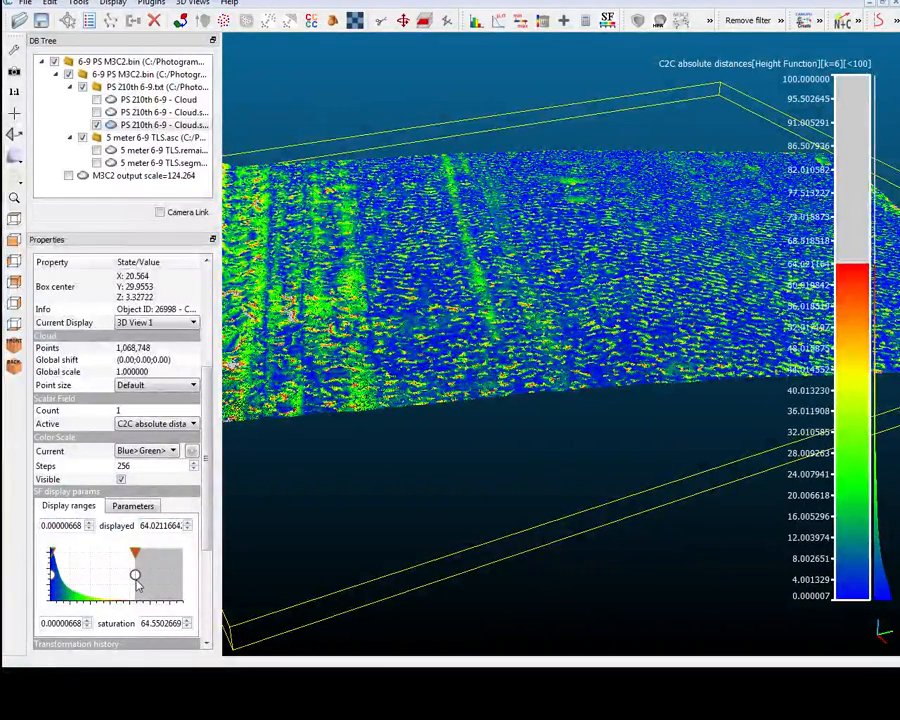
Examine the histogram of the registered PS cloud's C2C absolute distances, probing the cumulative percentages and varying the class count, and close it.
scroll(486, 112, "down", 3)
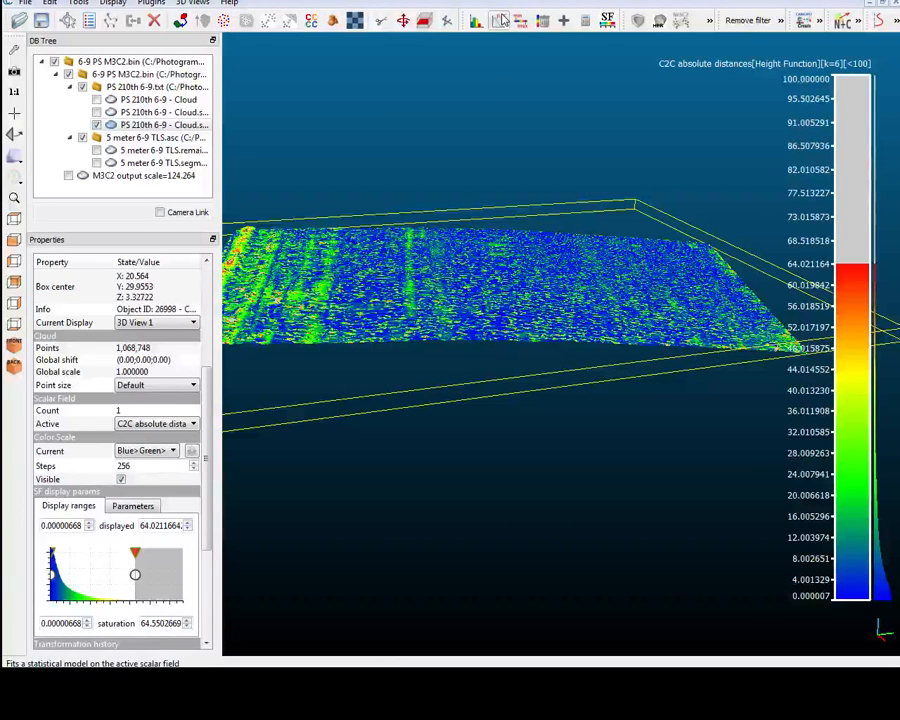
left_click(476, 20)
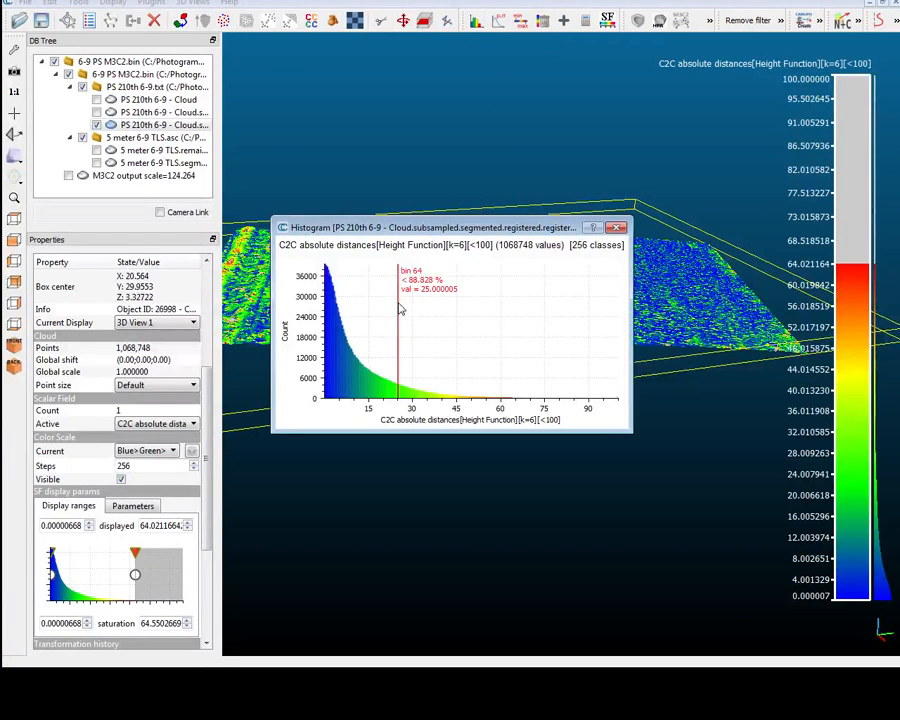
left_click_drag(400, 310, 433, 332)
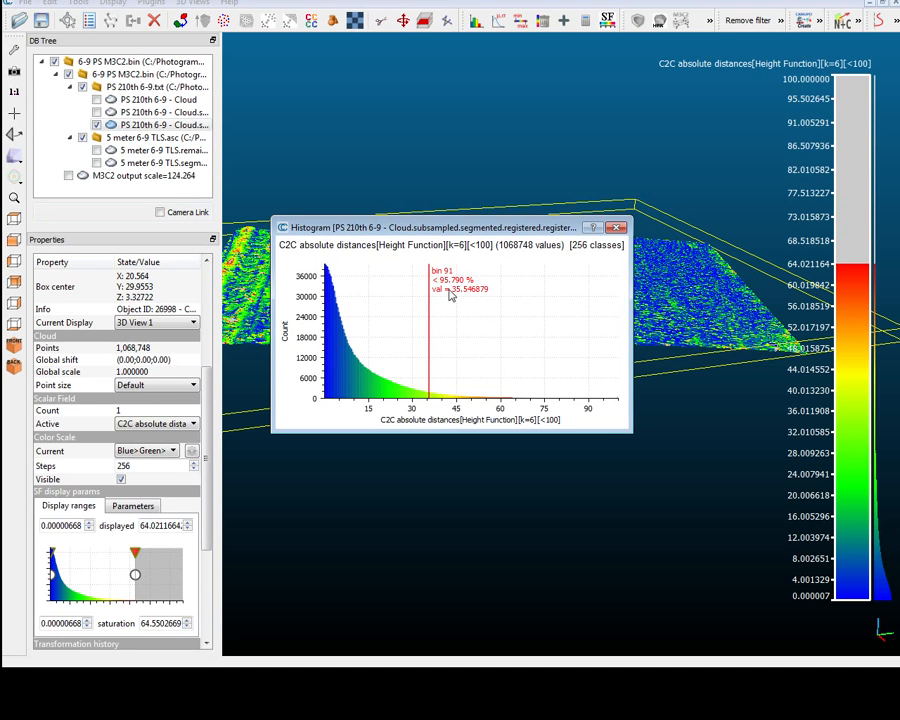
scroll(474, 311, "up", 4)
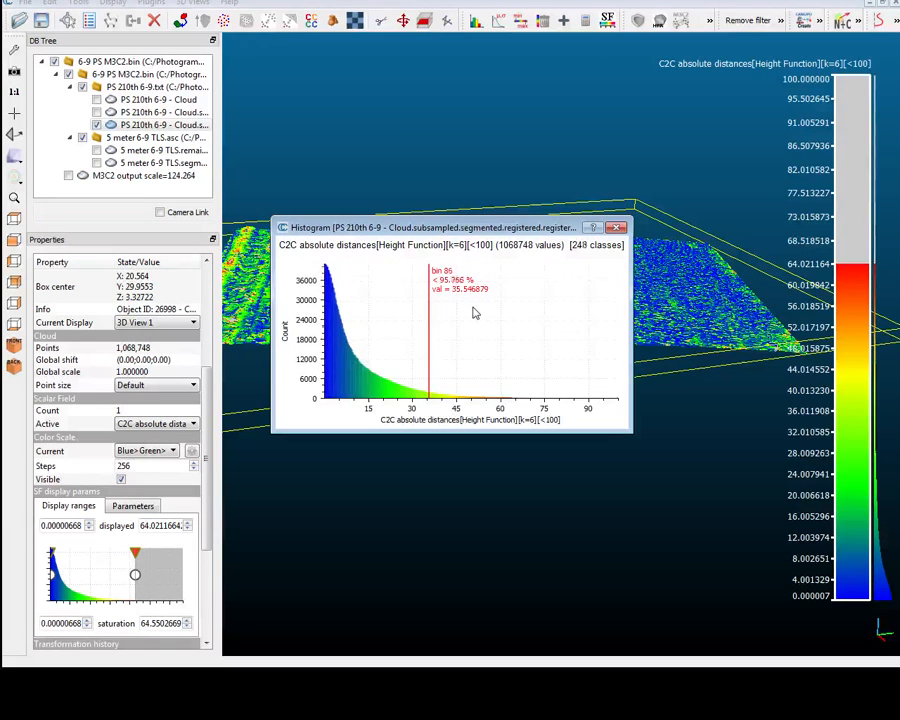
scroll(474, 313, "down", 3)
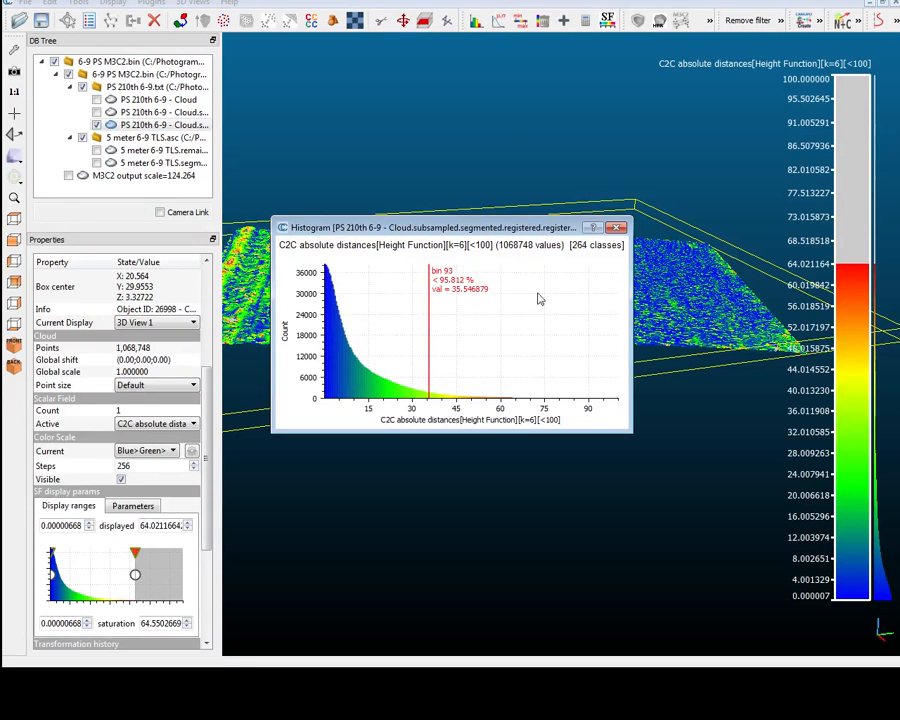
left_click(617, 229)
Fit a Gauss distribution to the C2C absolute distances, examine its mean and standard deviation, and close the plot.
left_click(508, 19)
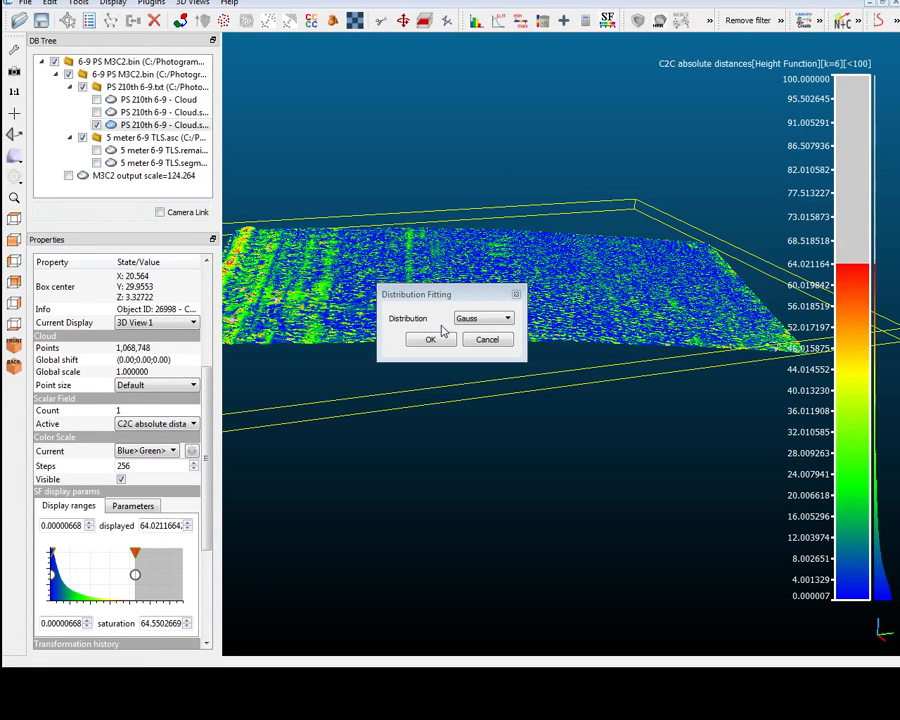
left_click(482, 319)
left_click(467, 329)
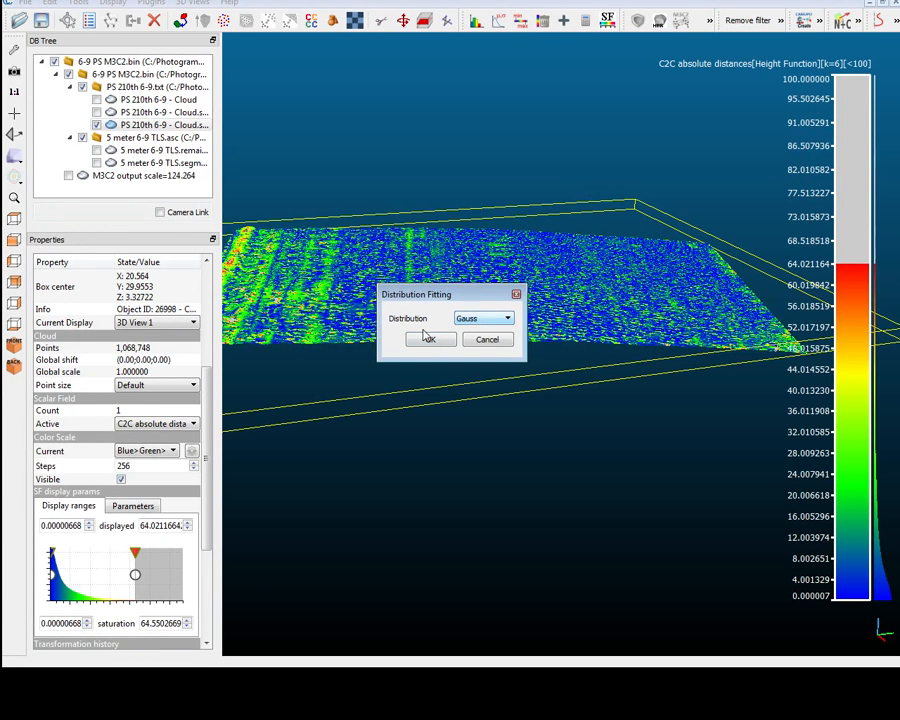
left_click(427, 341)
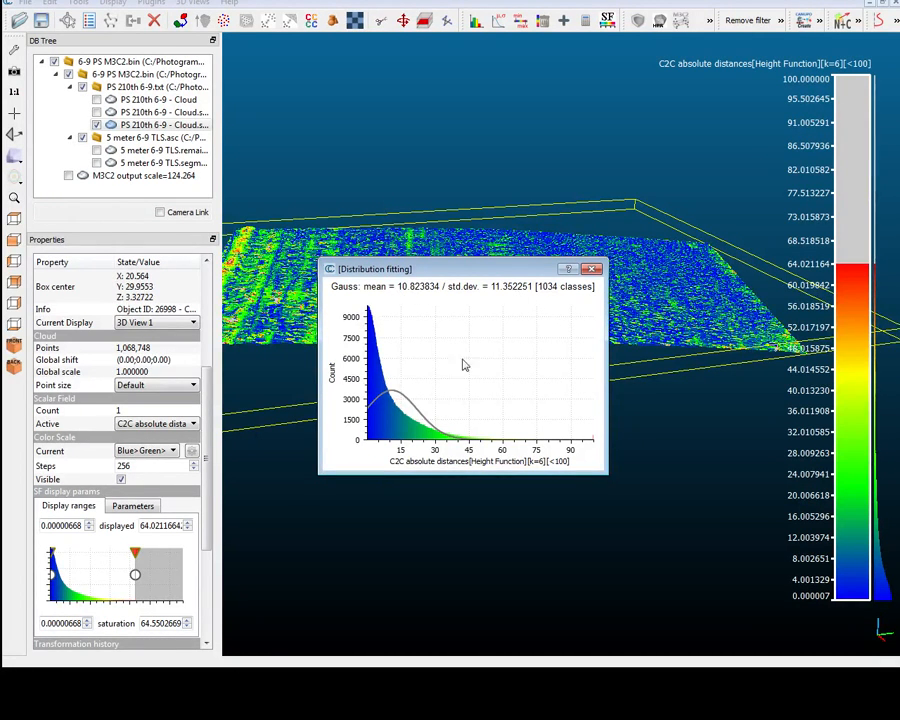
left_click(591, 270)
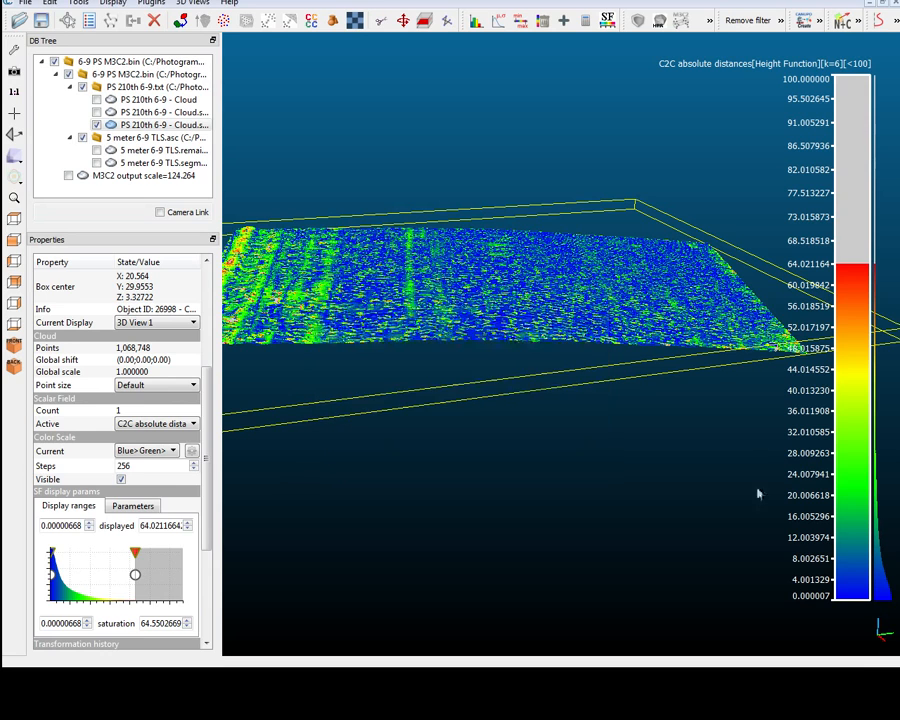
Start an M3C2 distance comparison with 5 meter 6-9 TLS.segmented as cloud #1 and the registered PS cloud as cloud #2.
left_click(137, 163, "ctrl")
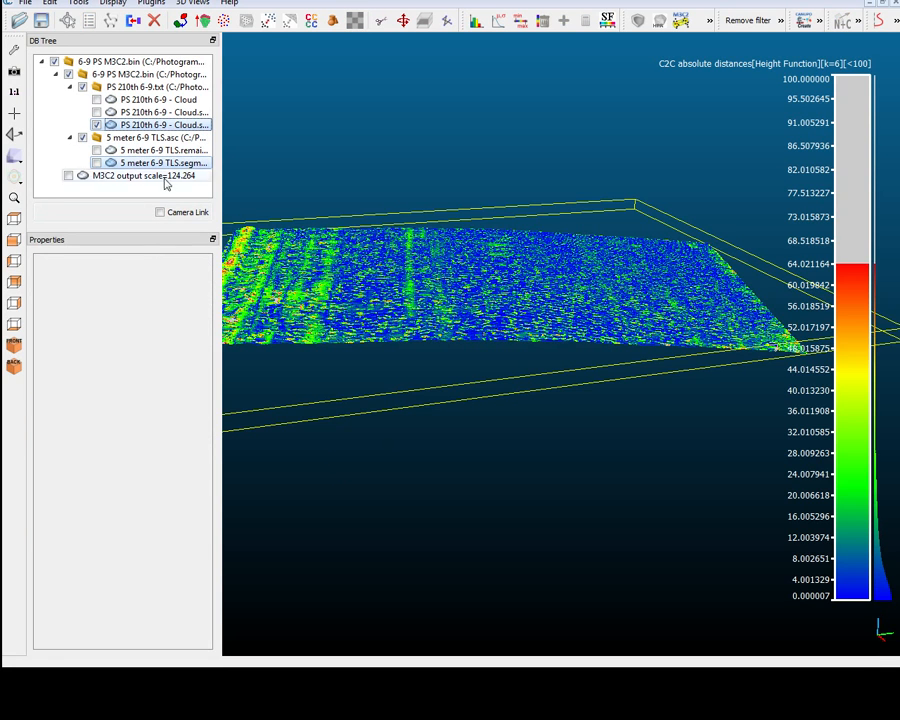
left_click(681, 21)
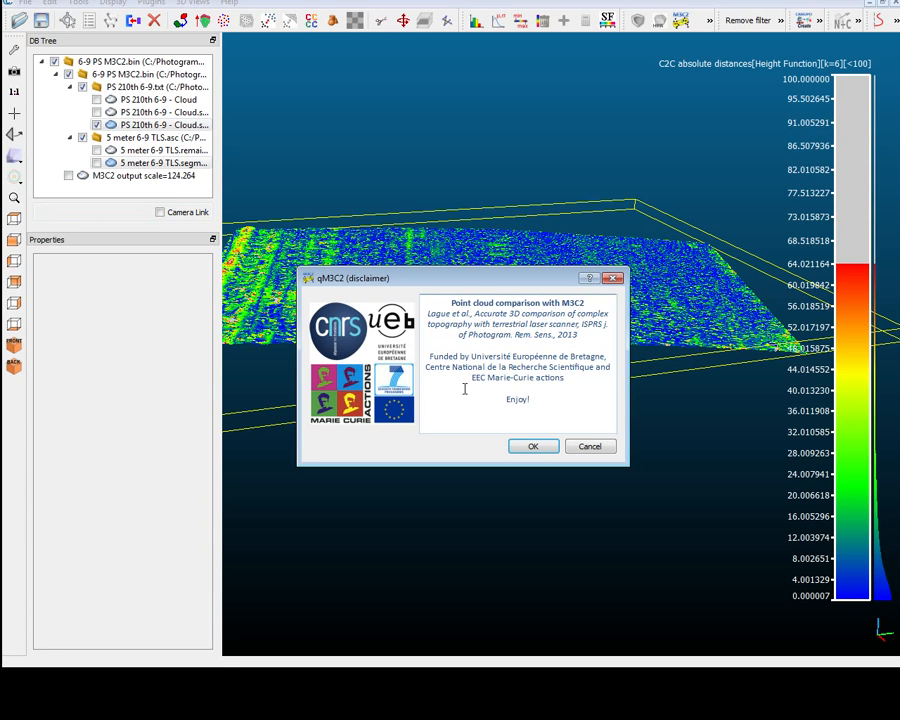
left_click(532, 446)
Review the M3C2 main parameters, normals and advanced settings, and cancel the comparison.
left_click(340, 253)
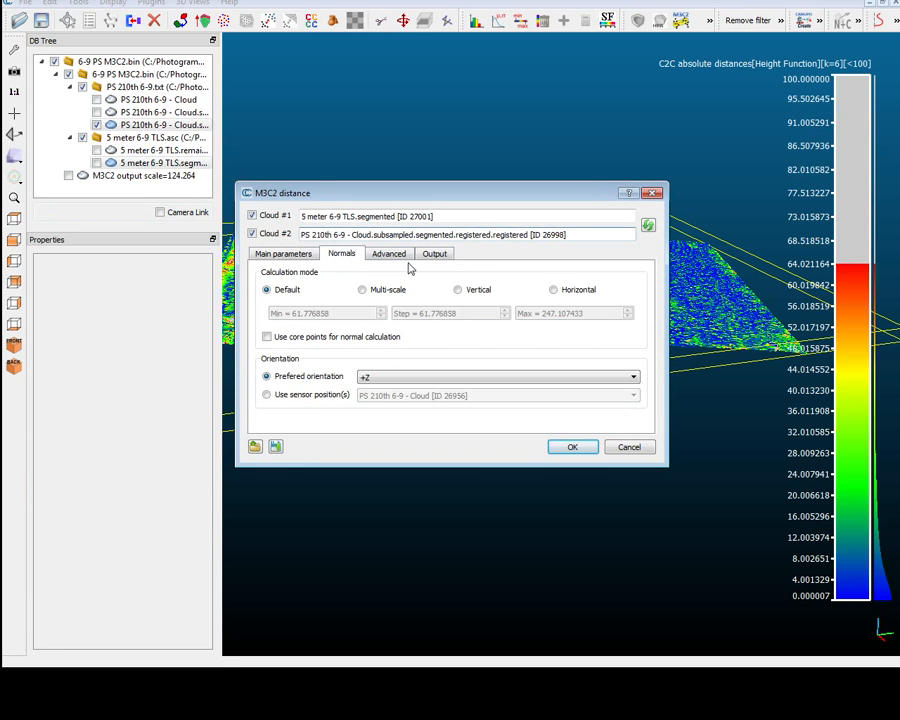
left_click(298, 255)
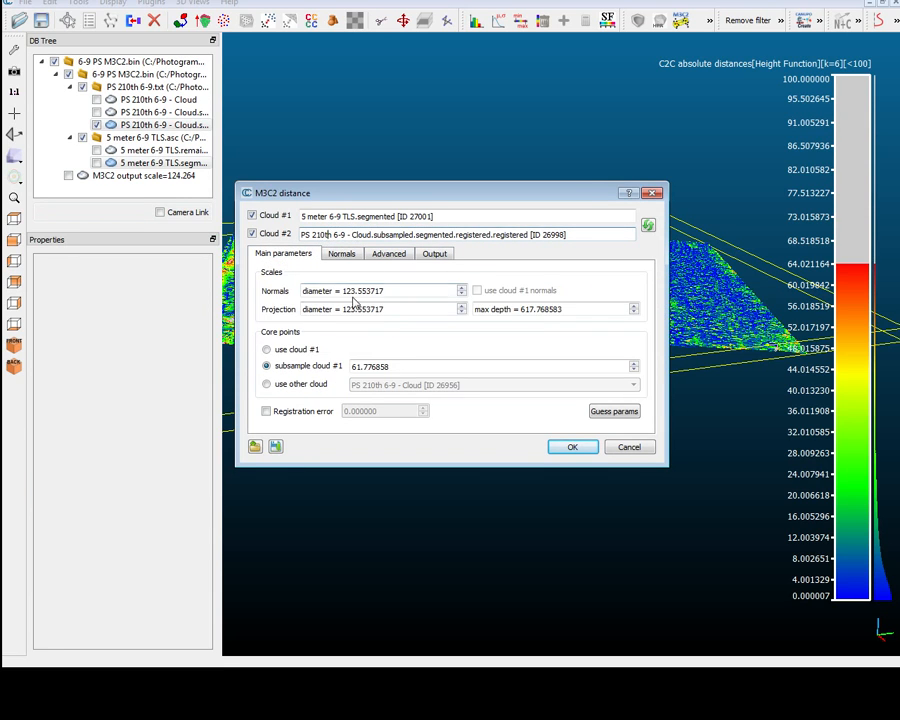
left_click_drag(366, 201, 393, 147)
left_click(384, 204)
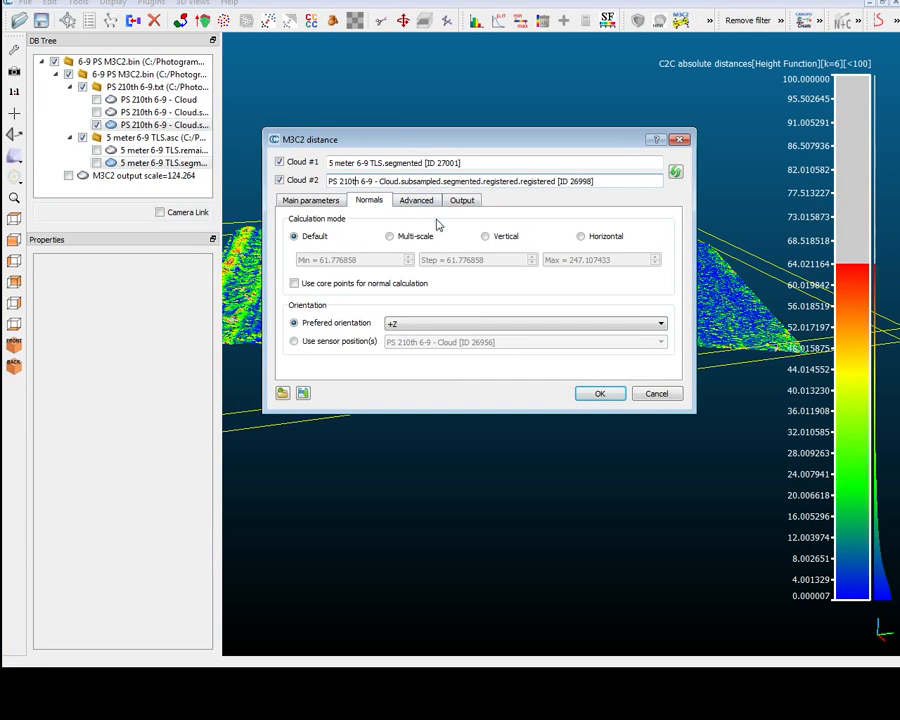
left_click(334, 201)
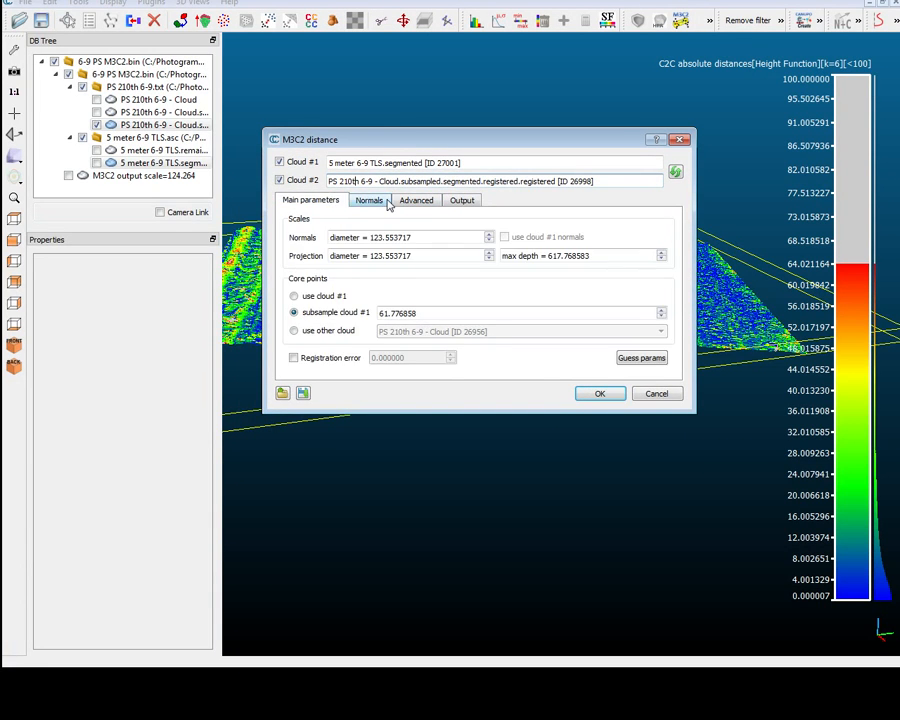
left_click(387, 202)
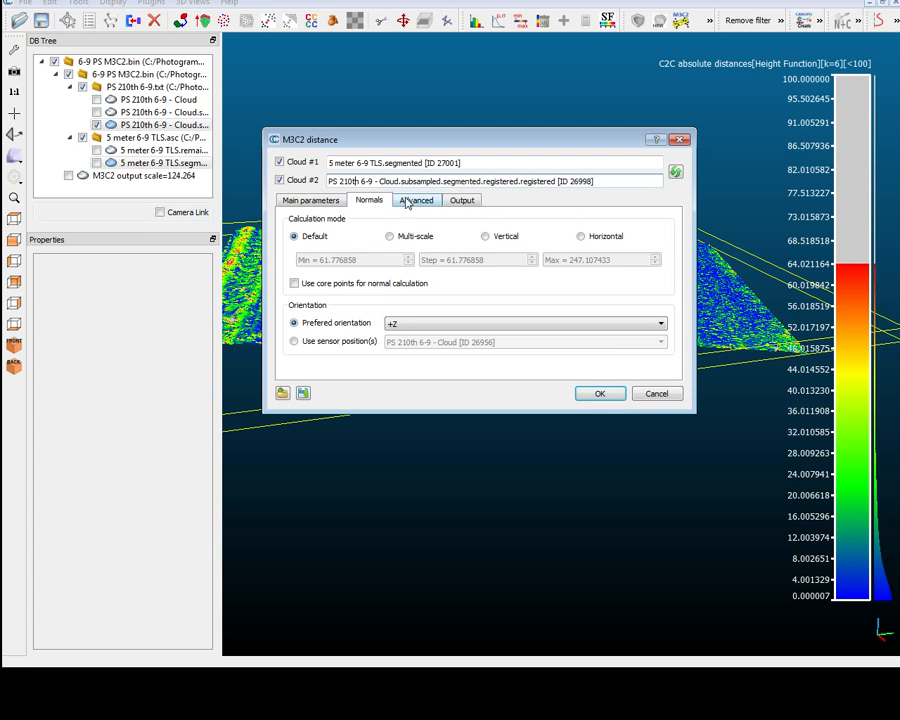
left_click(407, 201)
left_click(305, 201)
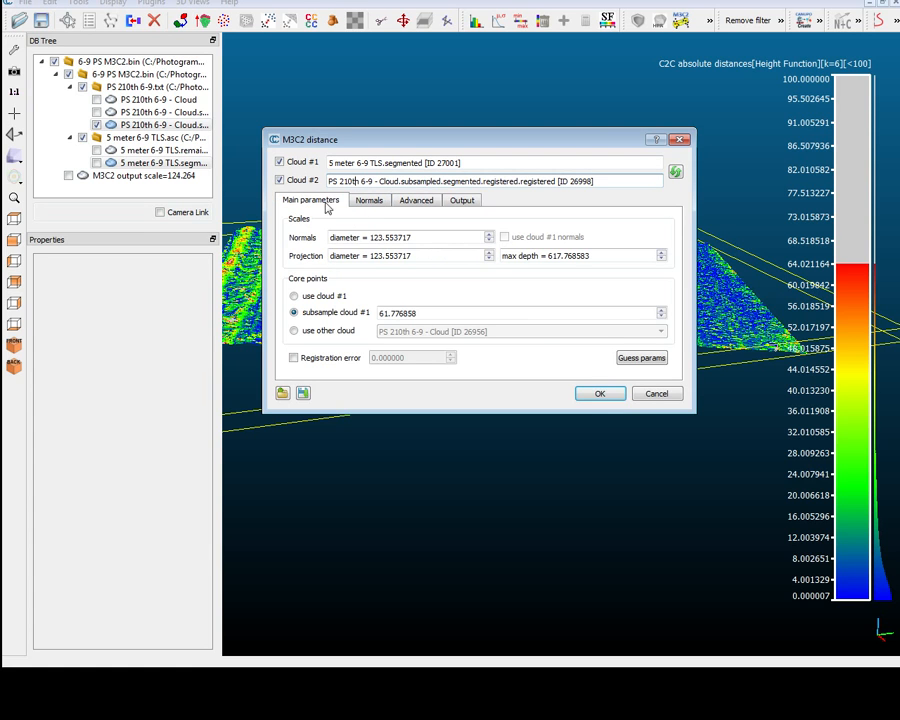
left_click(655, 394)
Hide the registered PS cloud and show the M3C2 output scale=124.264 cloud.
left_click(96, 124)
left_click(68, 175)
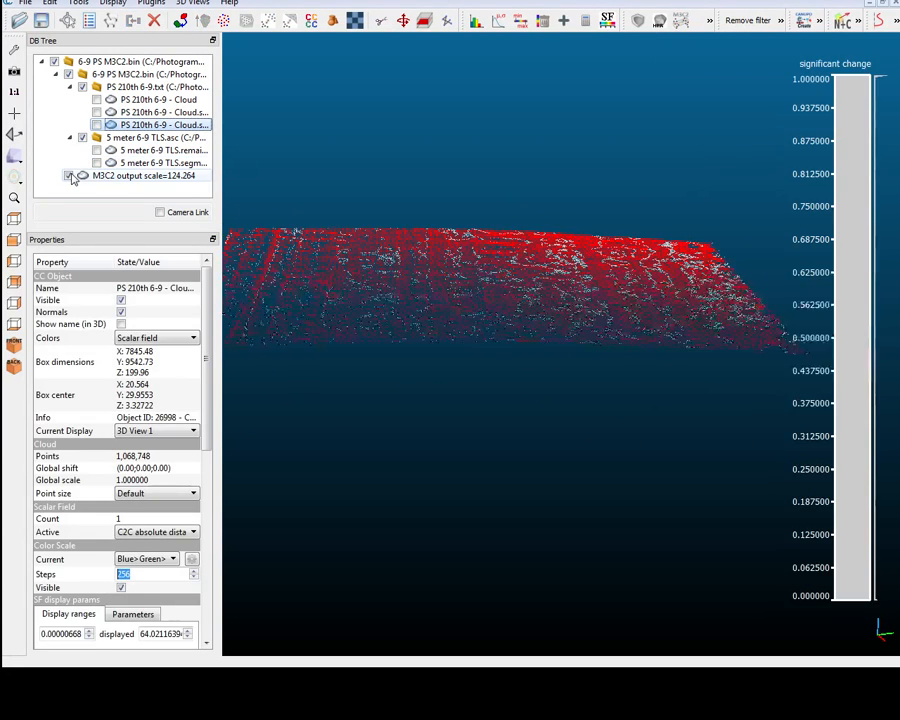
left_click(160, 533)
left_click(157, 556)
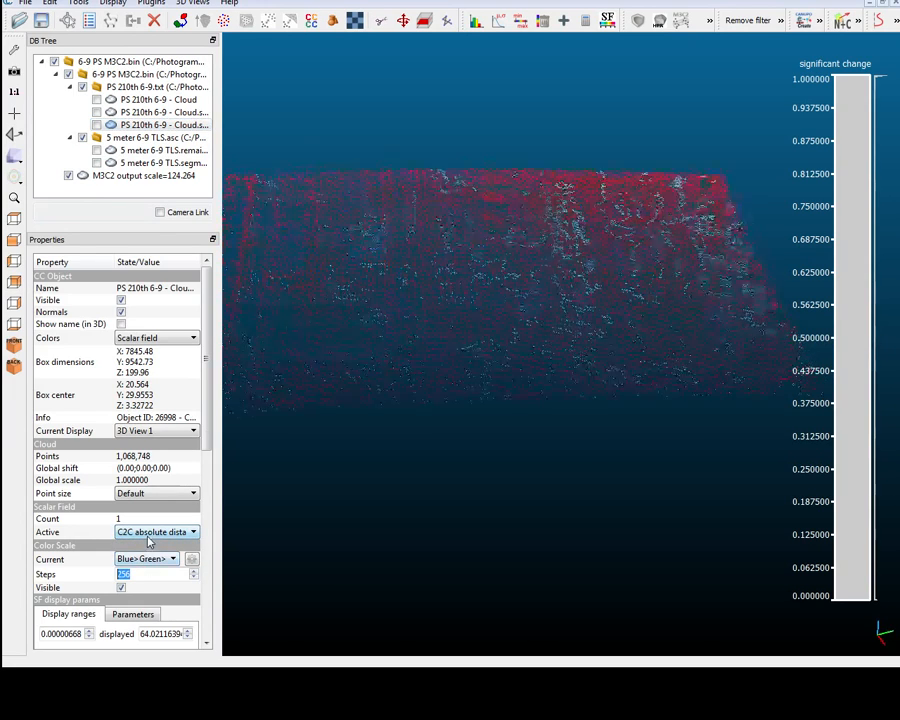
Set the active scalar field of the M3C2 output cloud to STD_cloud1.
left_click(160, 176)
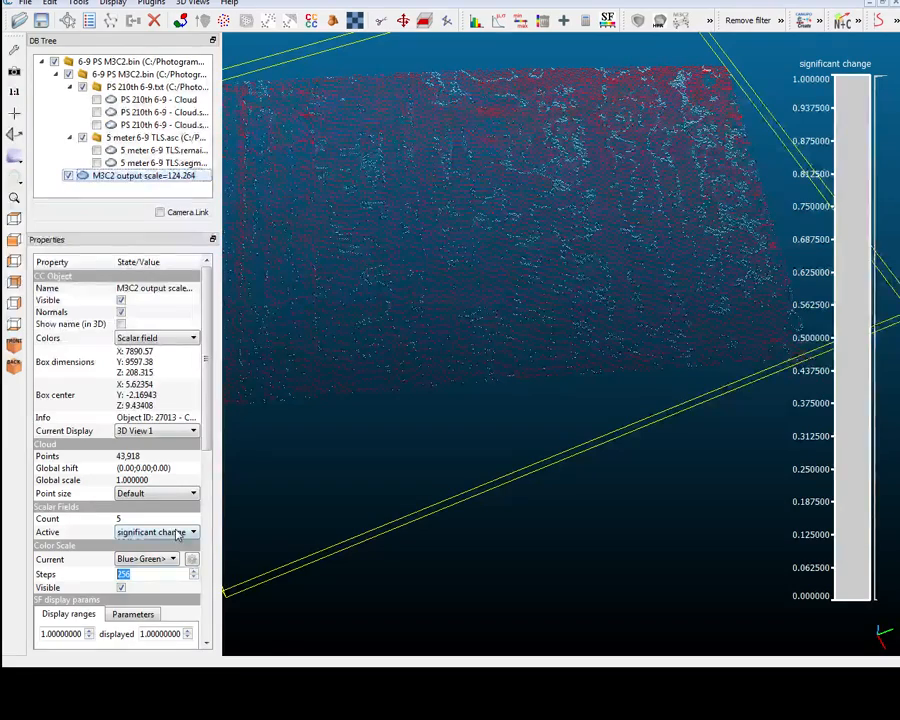
left_click(186, 532)
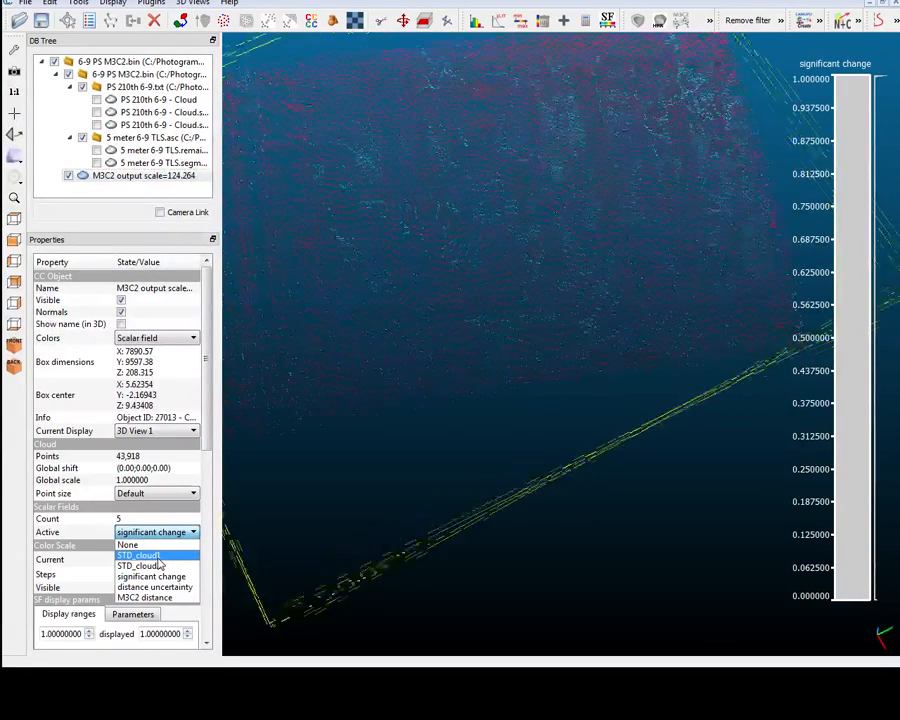
left_click(158, 556)
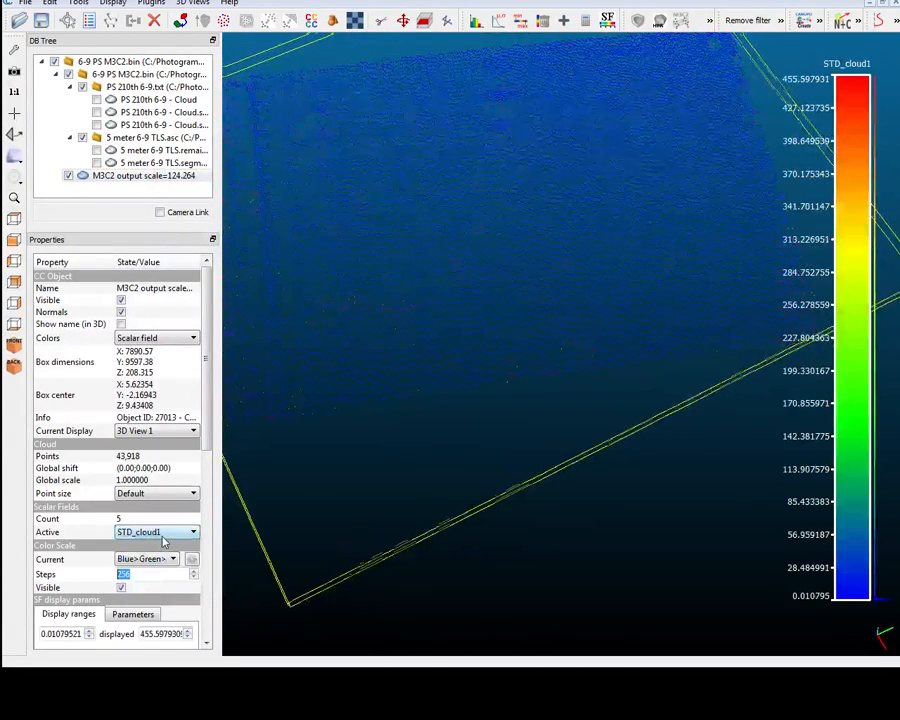
Display the M3C2 output cloud by its STD_cloud2 scalar field and by its significant change field.
left_click(165, 535)
left_click(158, 567)
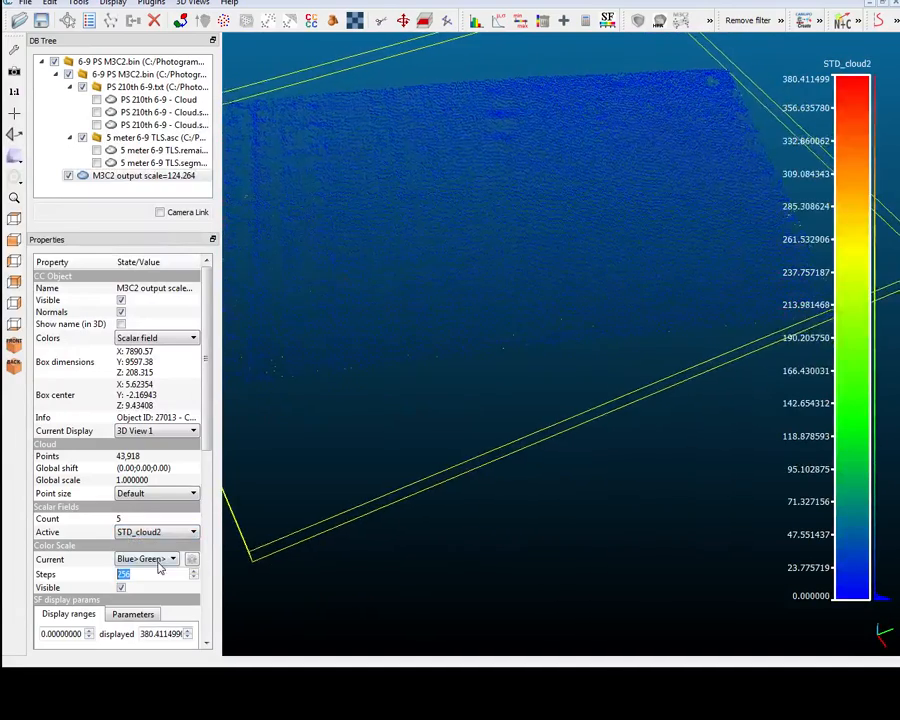
left_click(160, 532)
left_click(157, 576)
left_click_drag(235, 500, 470, 310)
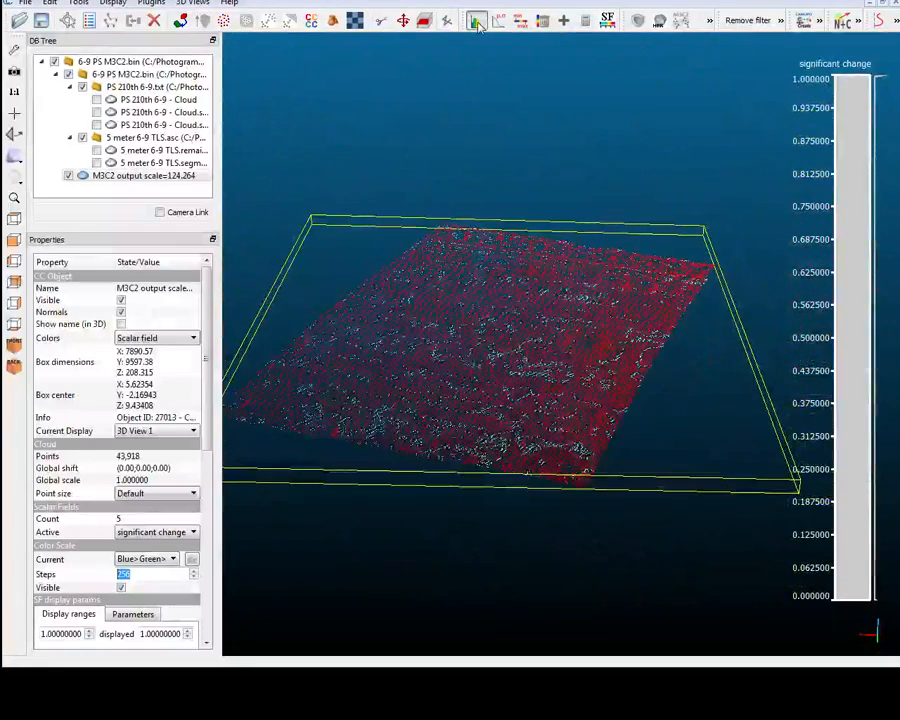
View the histogram of the significant change field, inspect a class value in it, and close it.
left_click(476, 20)
left_click(438, 345)
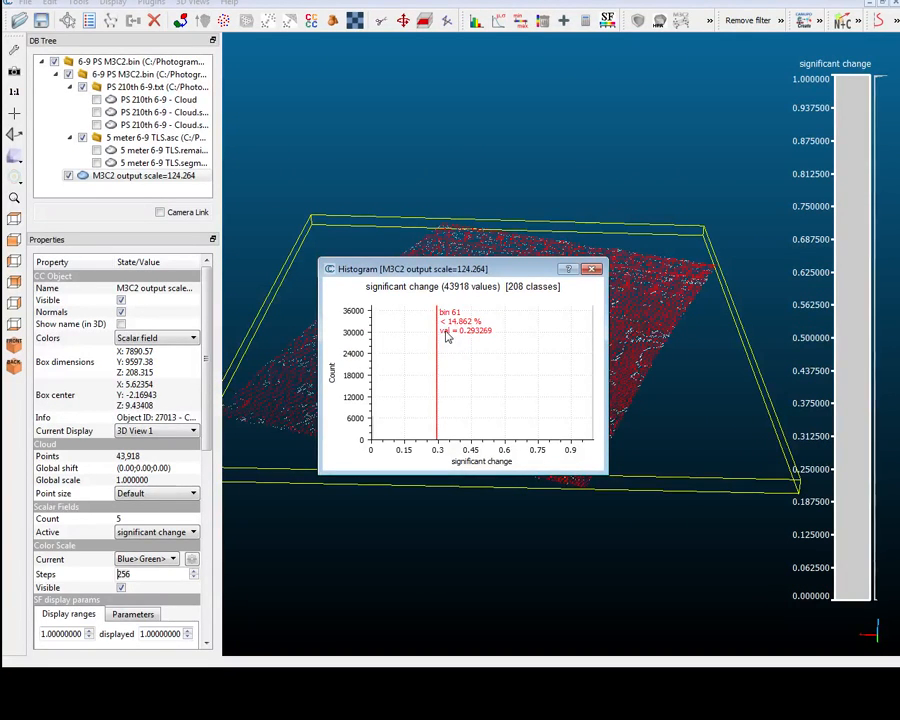
left_click_drag(451, 273, 513, 331)
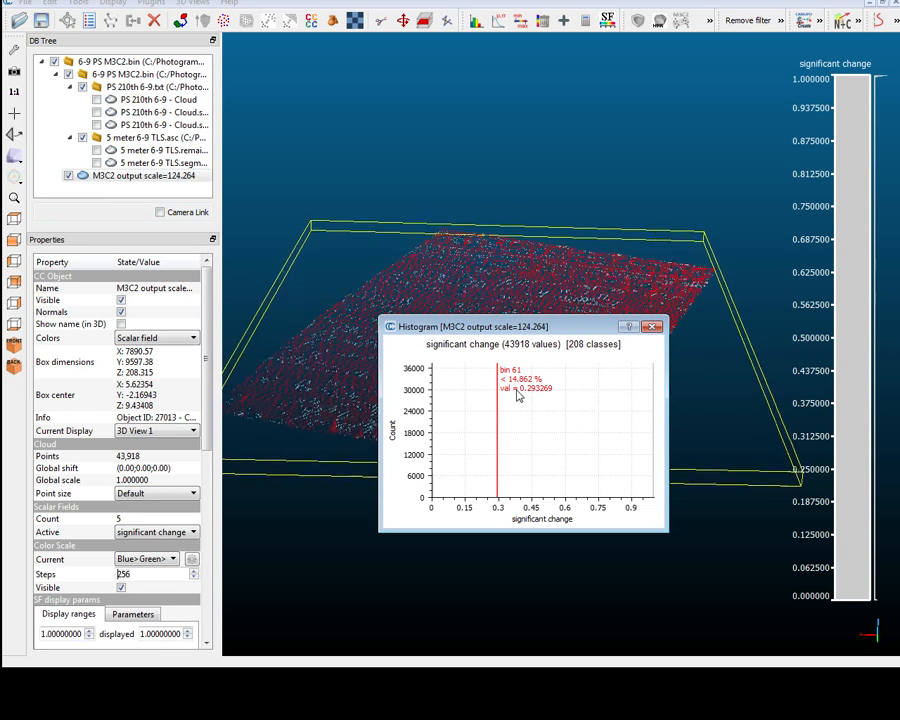
left_click(652, 327)
View the cloud's distance uncertainty field, set M3C2 distance as the active scalar field, and inspect the cloud's surface.
left_click(182, 531)
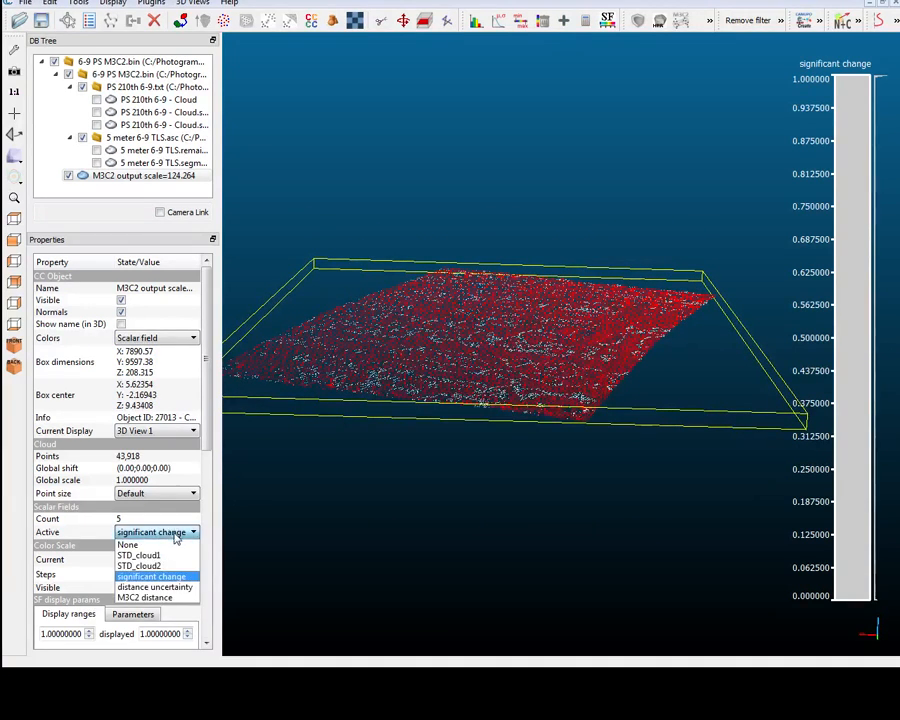
left_click(170, 587)
left_click(172, 532)
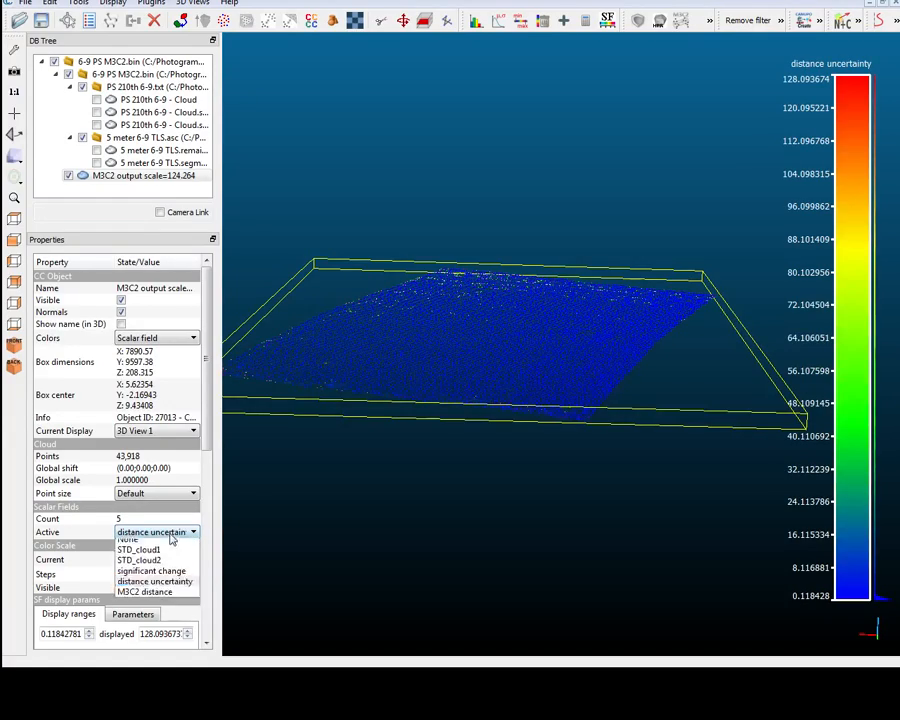
left_click(160, 597)
left_click_drag(393, 384, 440, 250)
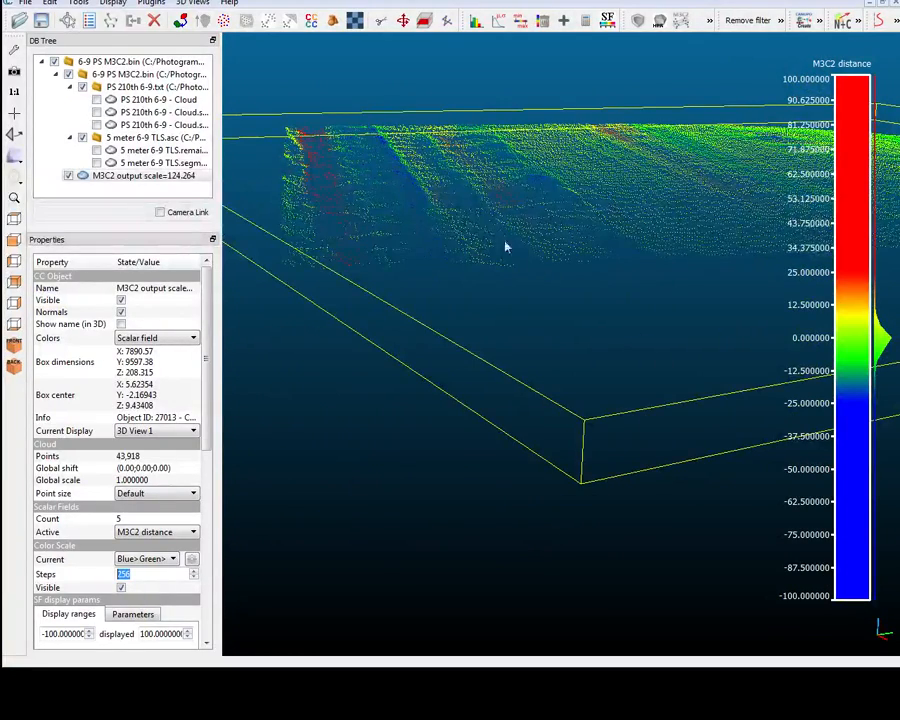
left_click_drag(506, 247, 405, 192)
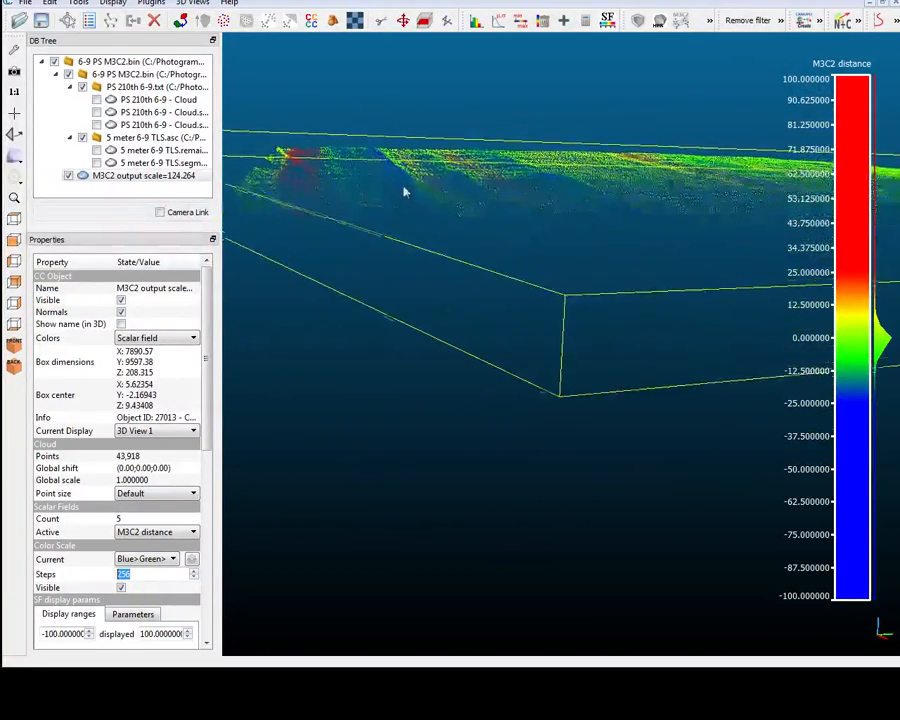
scroll(405, 192, "up", 8)
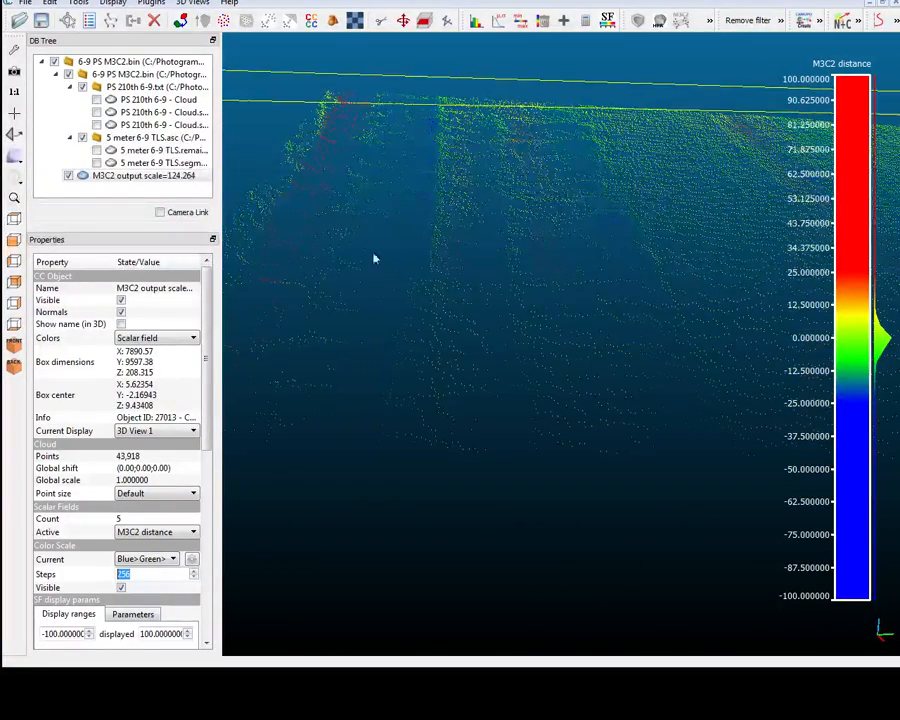
left_click_drag(374, 257, 510, 273)
scroll(510, 273, "down", 4)
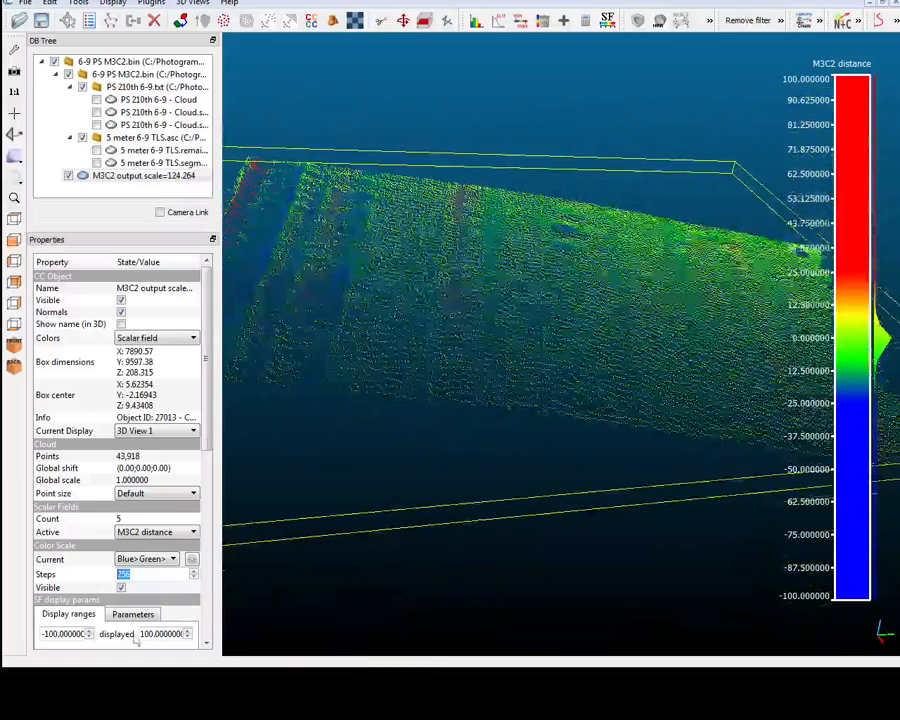
Fit a Gauss distribution to the M3C2 distance field, review the fitted curve, and close the plot.
left_click(476, 20)
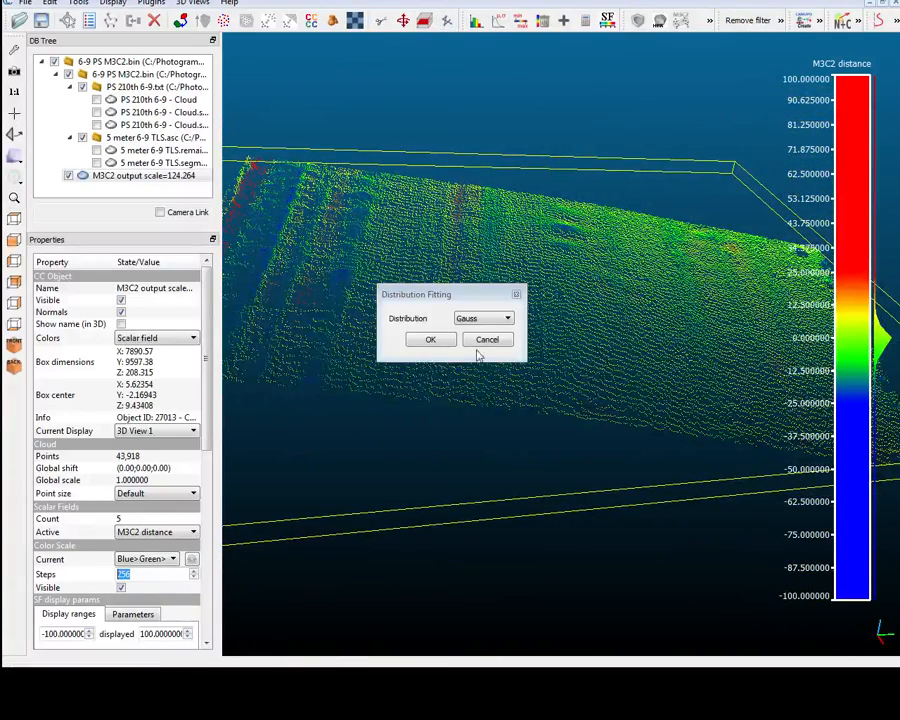
left_click(431, 339)
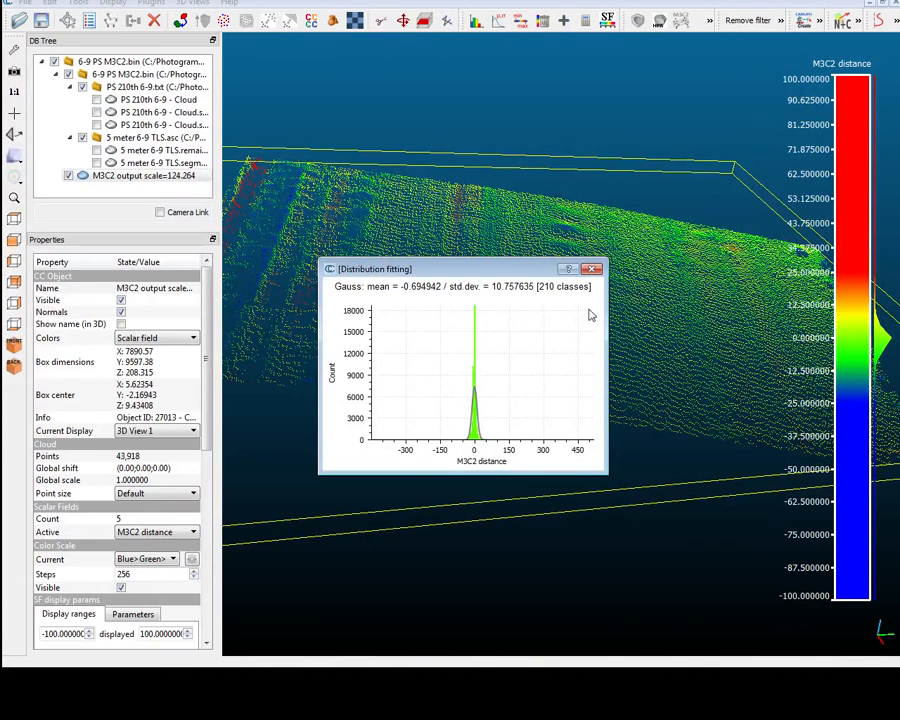
left_click(594, 269)
View the histogram of the M3C2 distance values, close it, and examine the coloured cloud from another angle.
left_click(476, 20)
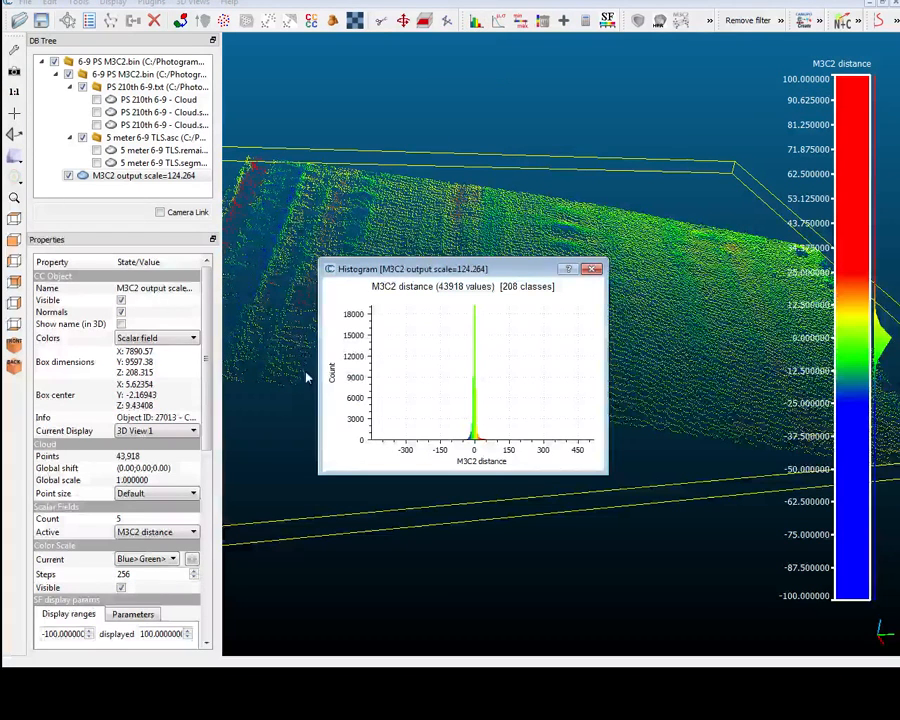
left_click_drag(451, 402, 486, 419)
left_click(592, 268)
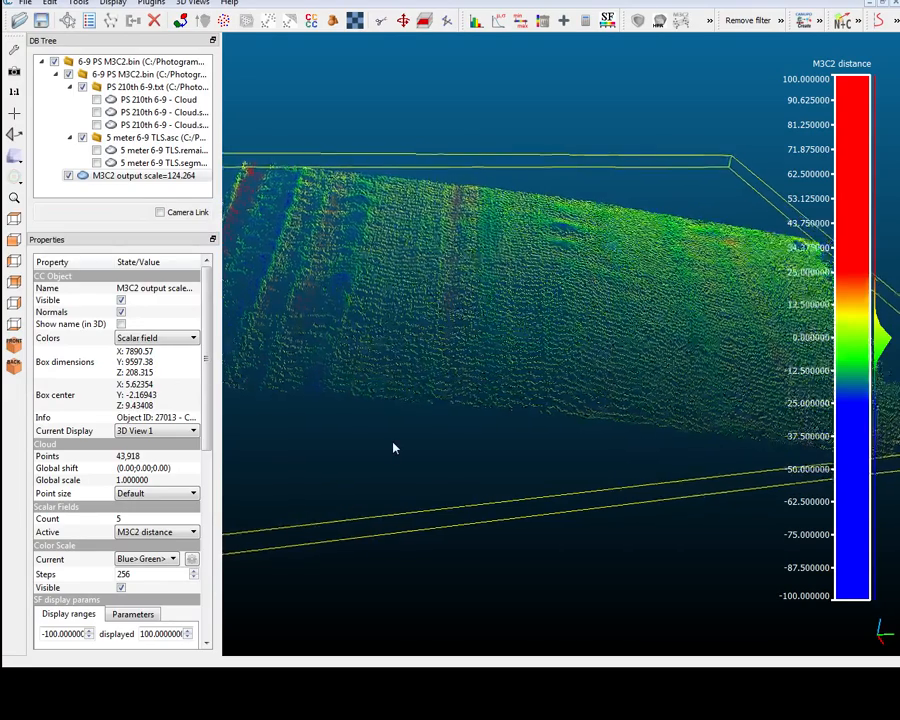
left_click_drag(393, 443, 393, 448)
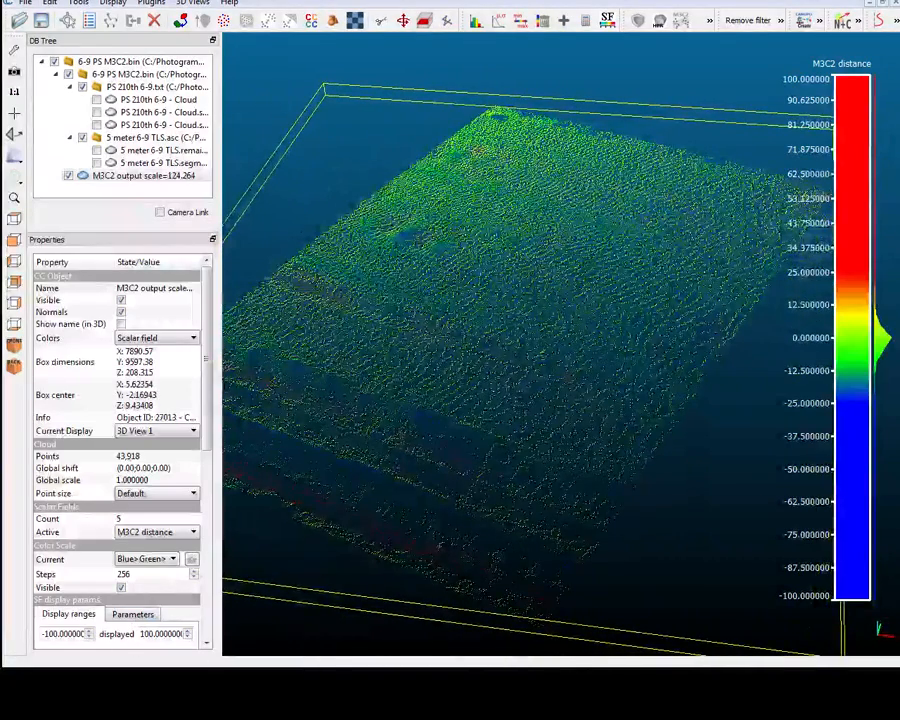